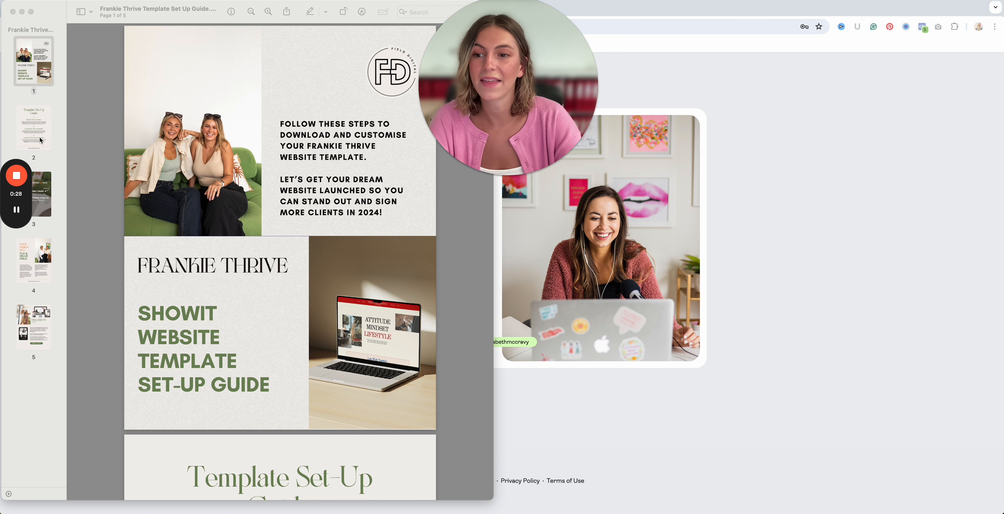
# Step: Copy the Showit website template design key from page 3 of the template set-up guide PDF
pyautogui.click(44, 187)
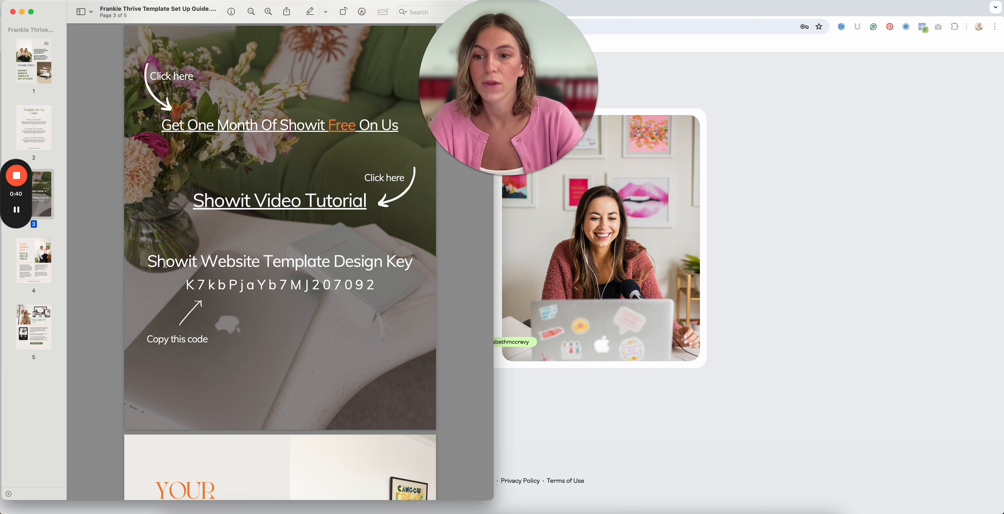
pyautogui.moveTo(188, 288)
pyautogui.mouseDown()
pyautogui.moveTo(357, 290)
pyautogui.moveTo(183, 287)
pyautogui.mouseUp()
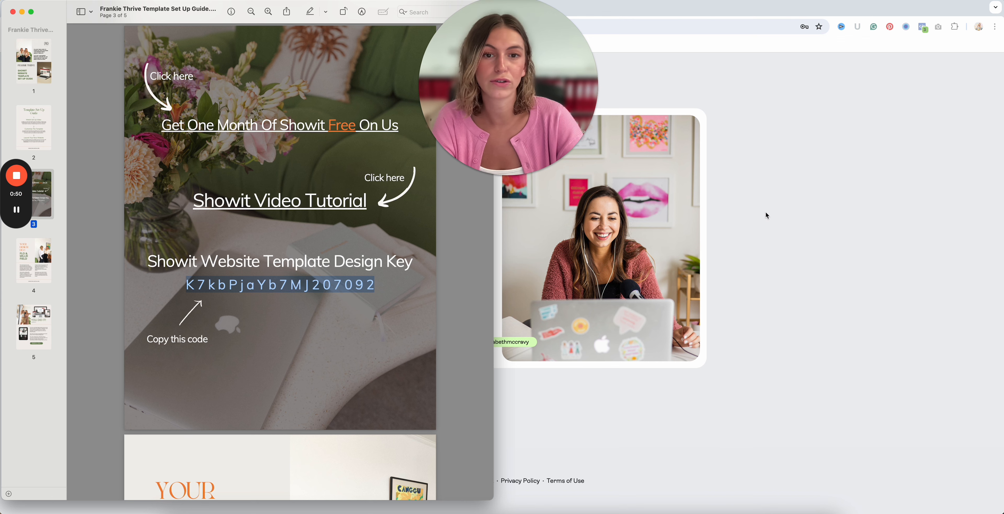
# Step: Switch to the browser, sign in to the Showit account with the saved credentials, and open the design app
pyautogui.click(772, 215)
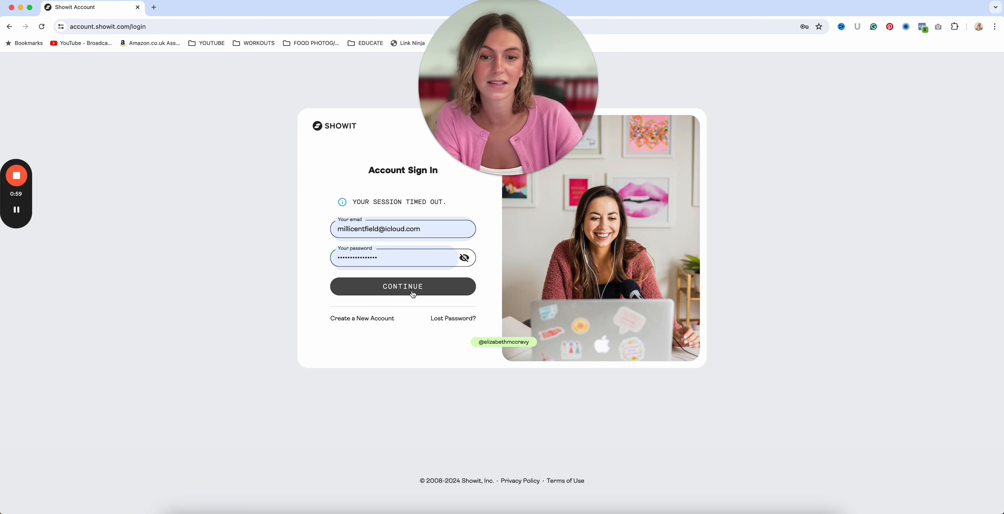
pyautogui.click(403, 289)
pyautogui.moveTo(505, 176)
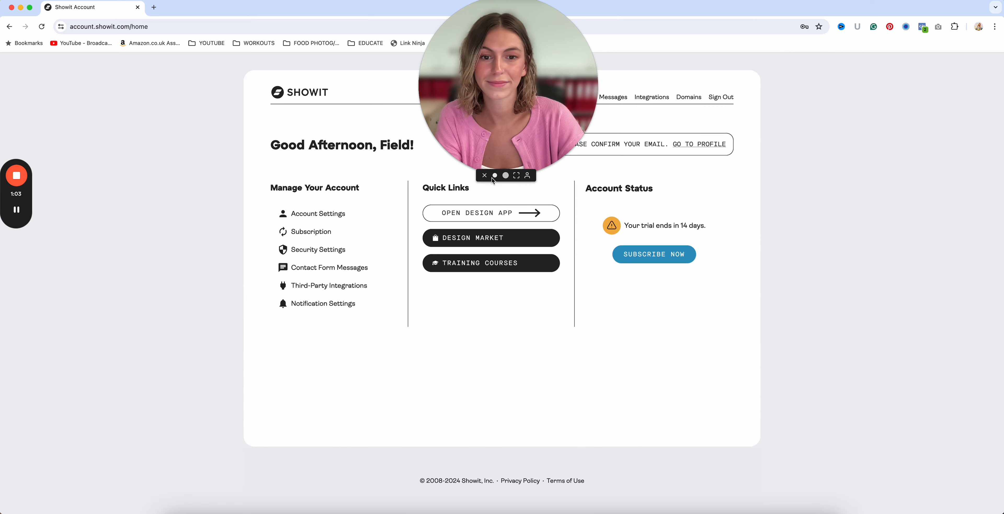
pyautogui.scroll(-1, 468, 280)
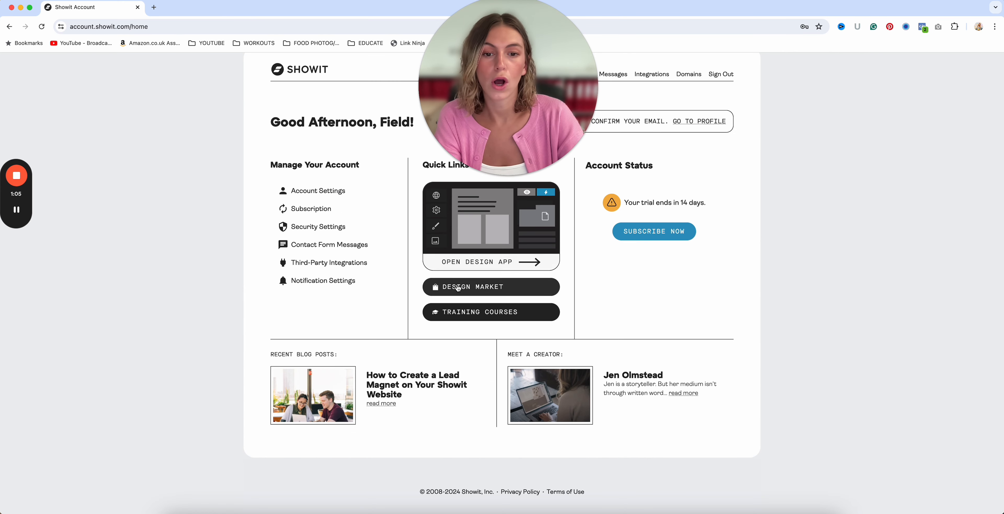
pyautogui.click(480, 261)
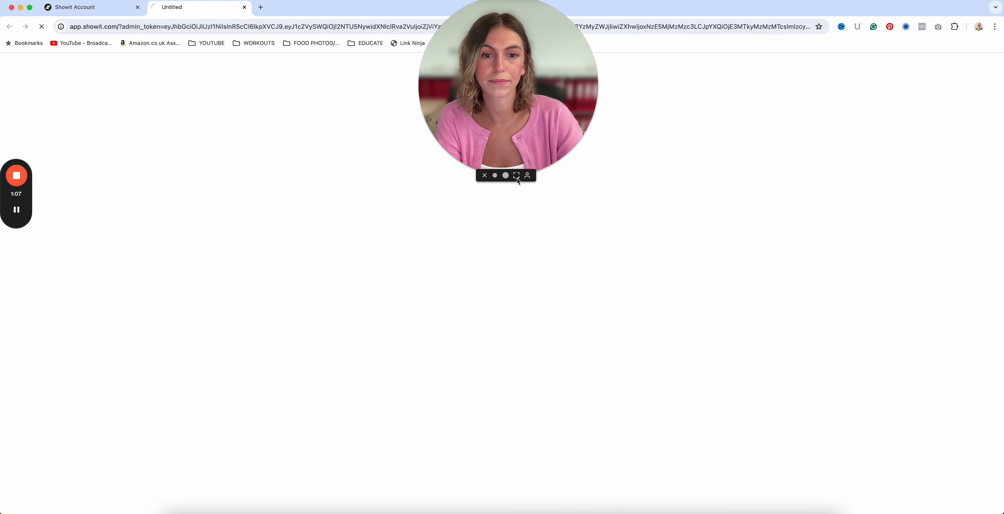
pyautogui.click(495, 175)
pyautogui.moveTo(467, 141); pyautogui.dragTo(510, 44)
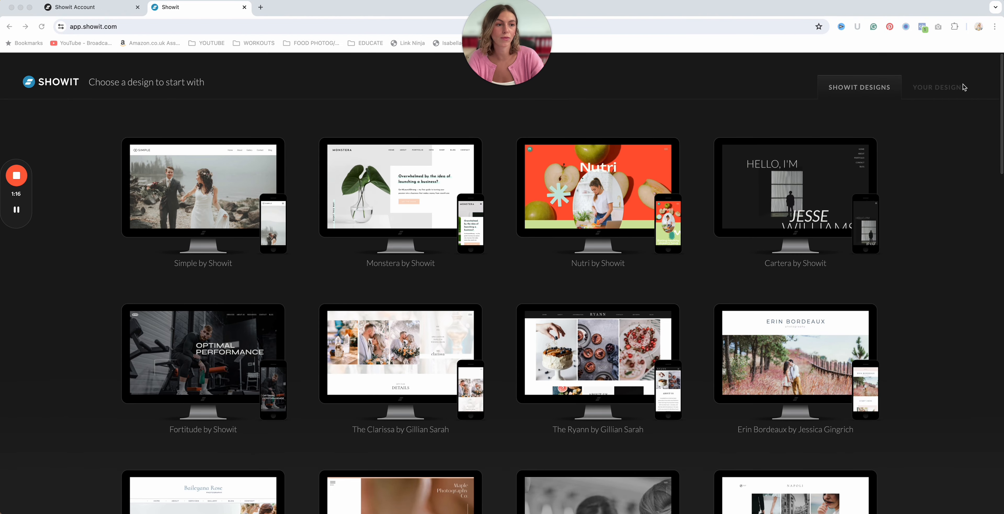
# Step: In your own designs, begin adding a design to the library by pasting and submitting the copied shared design key
pyautogui.click(931, 92)
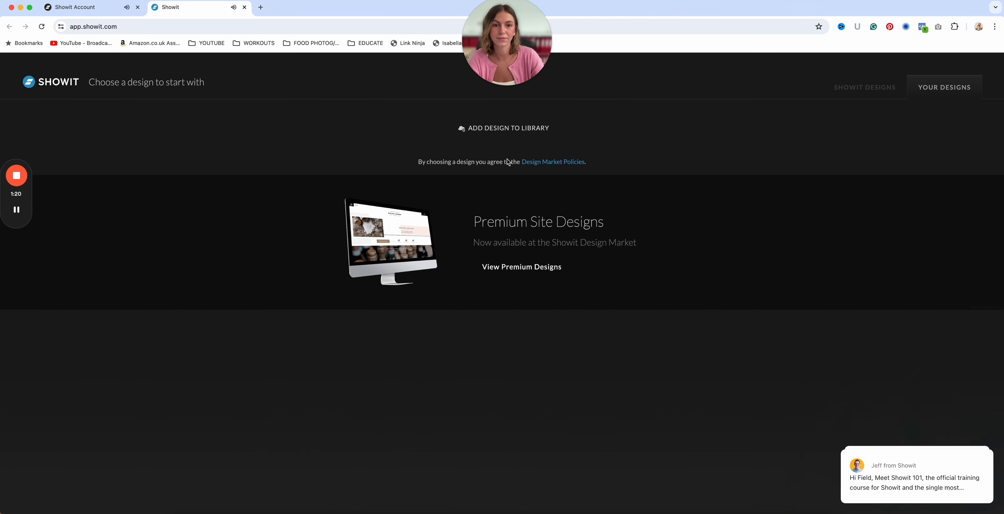
pyautogui.click(495, 130)
pyautogui.click(499, 183)
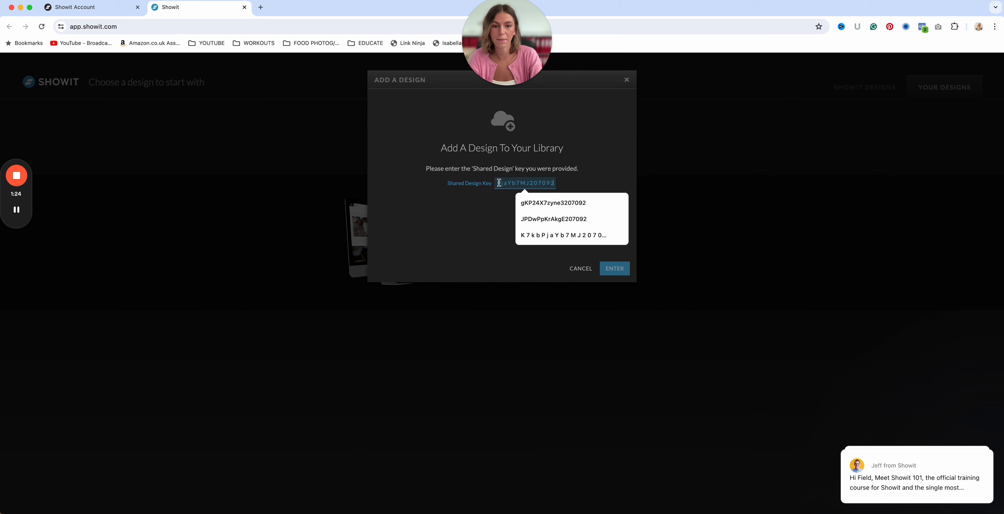
pyautogui.click(616, 270)
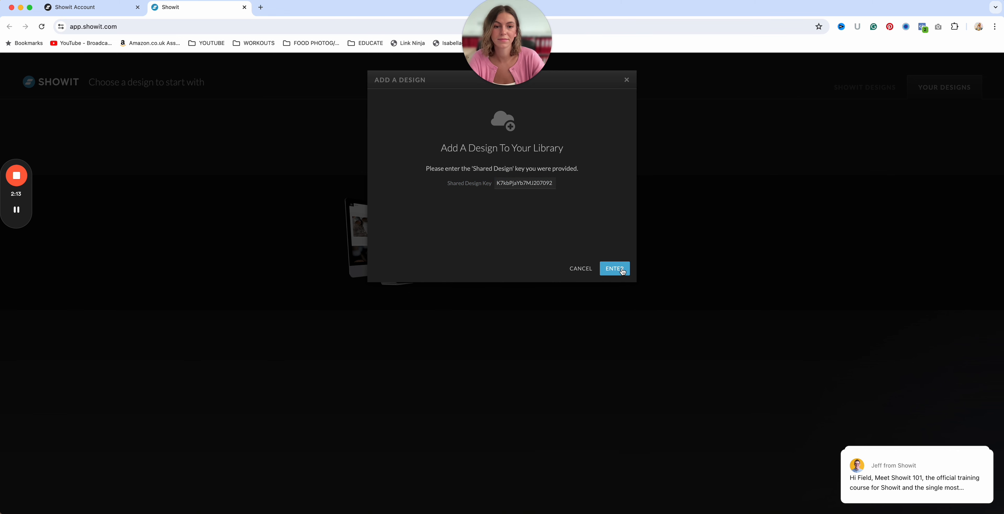
pyautogui.click(614, 271)
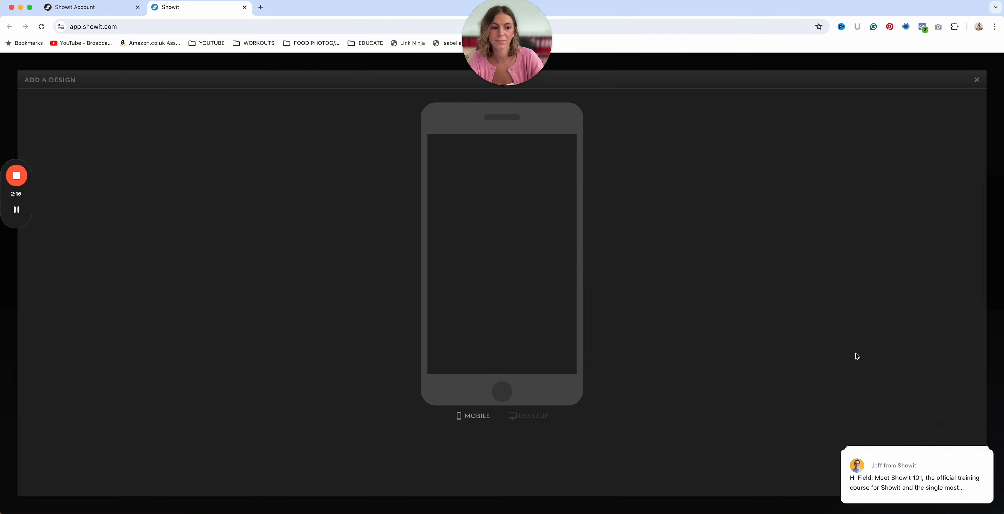
pyautogui.click(977, 380)
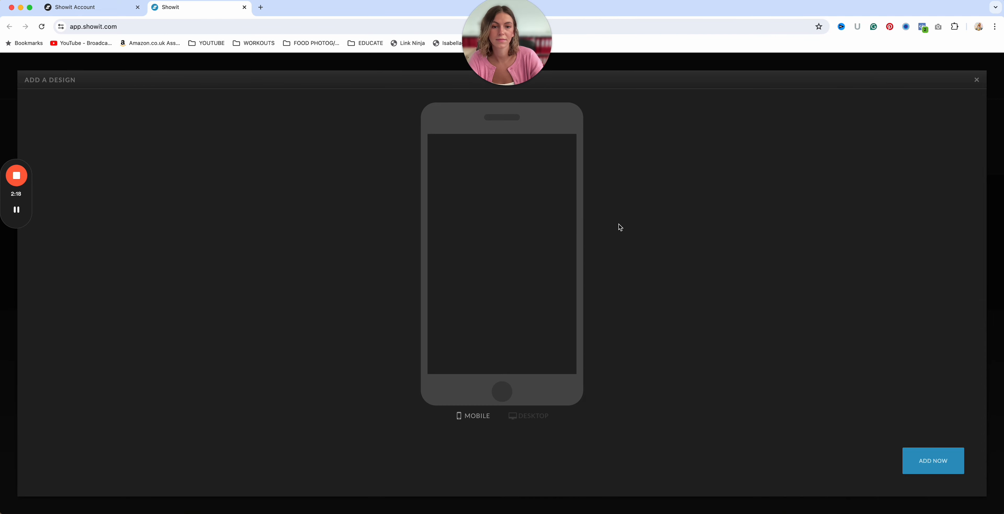
# Step: Preview the shared design in both its desktop and mobile layouts
pyautogui.click(528, 415)
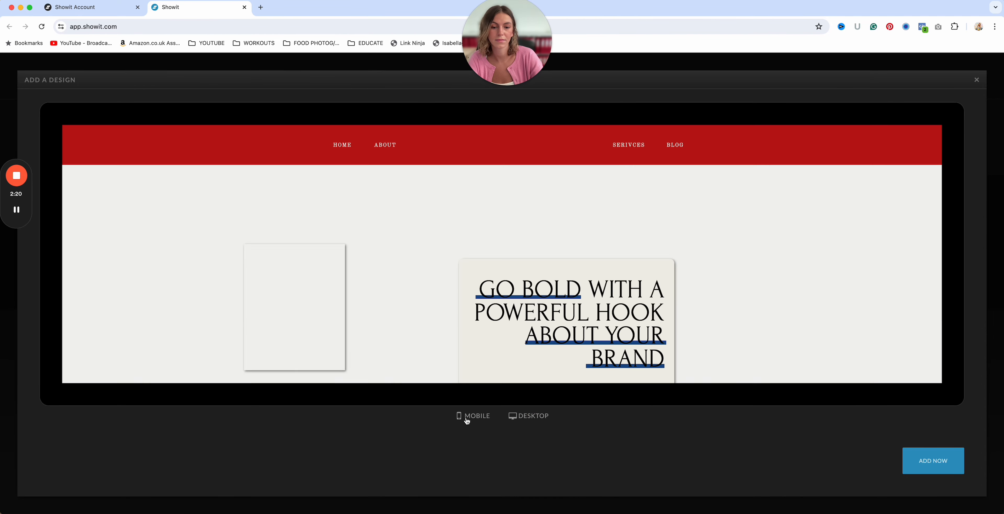
pyautogui.click(467, 418)
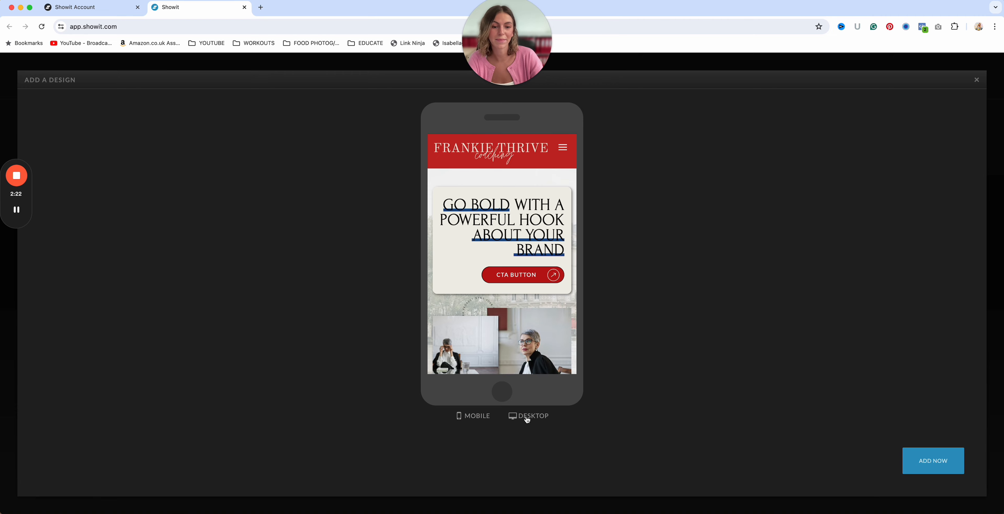
pyautogui.click(527, 416)
pyautogui.click(462, 415)
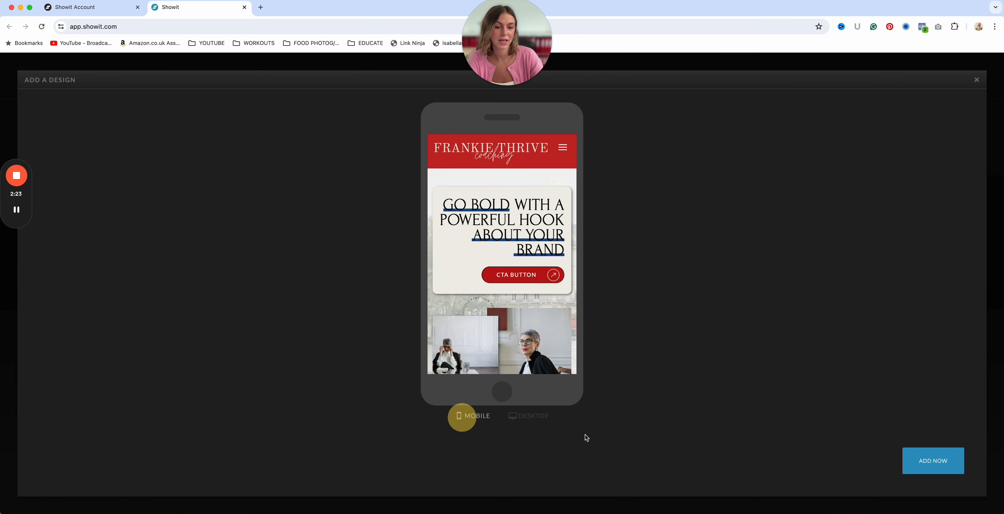
pyautogui.click(530, 416)
# Step: Add the design to the library and start a new site with the Frankie Thrive Showit Website Template
pyautogui.click(934, 460)
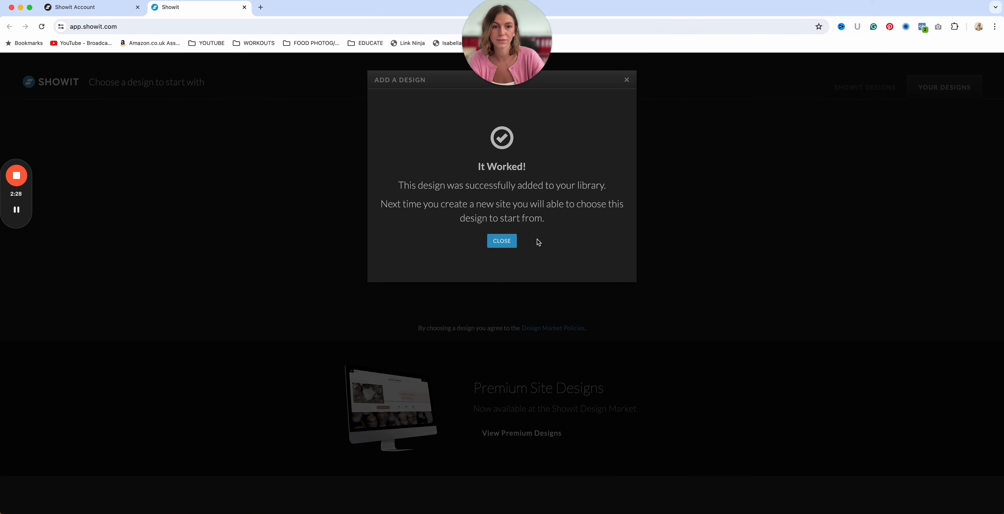
pyautogui.click(503, 241)
pyautogui.click(504, 208)
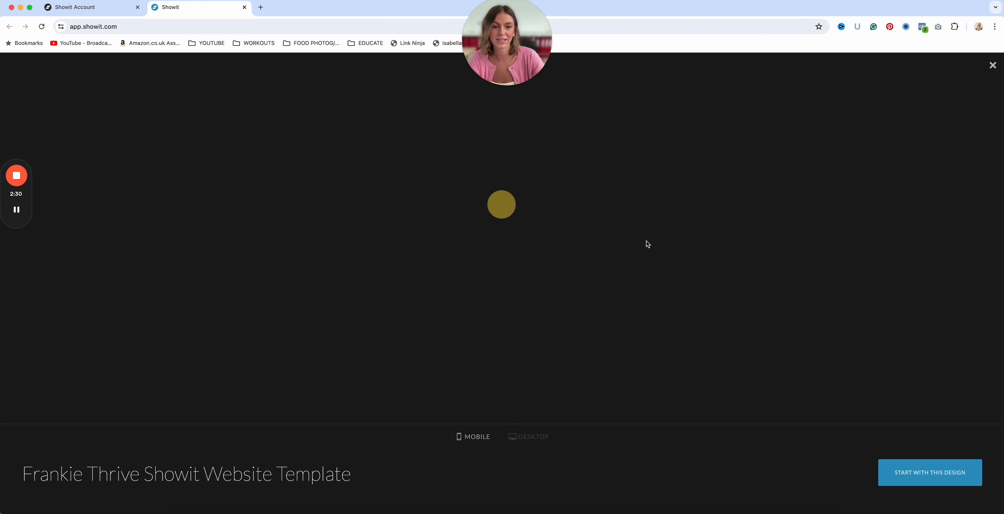
pyautogui.click(917, 473)
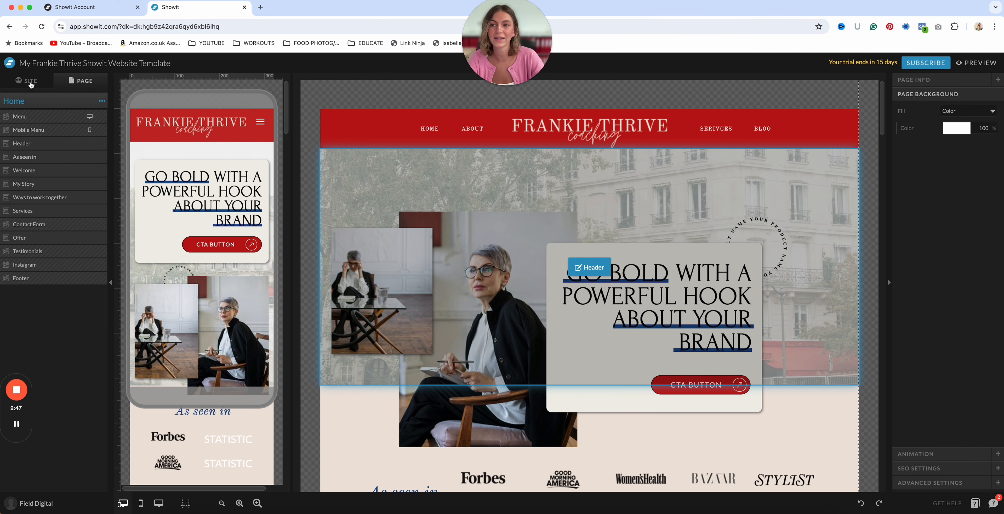
# Step: Review the site settings for site info, blog, third-party analytics and social links
pyautogui.click(30, 82)
pyautogui.moveTo(29, 418)
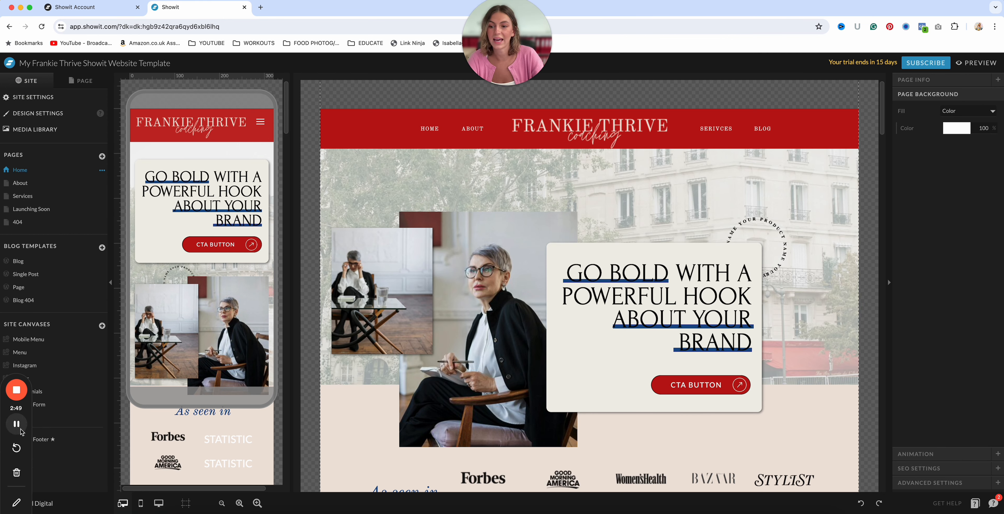
pyautogui.moveTo(29, 415); pyautogui.dragTo(139, 417)
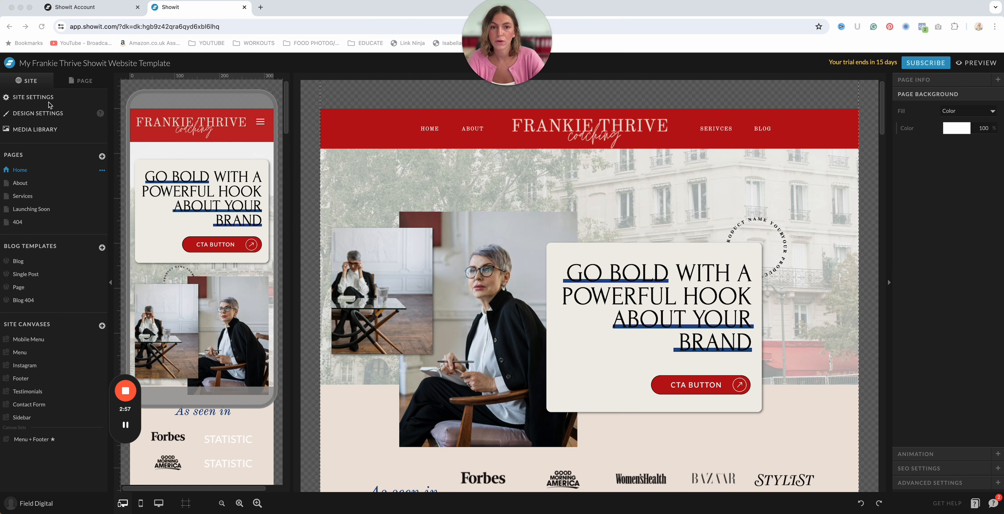
pyautogui.click(24, 99)
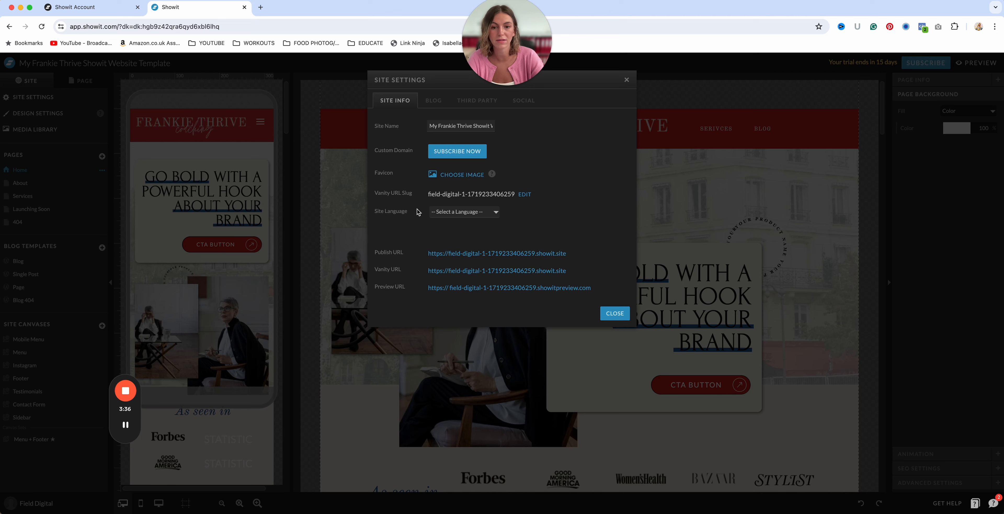
pyautogui.click(434, 101)
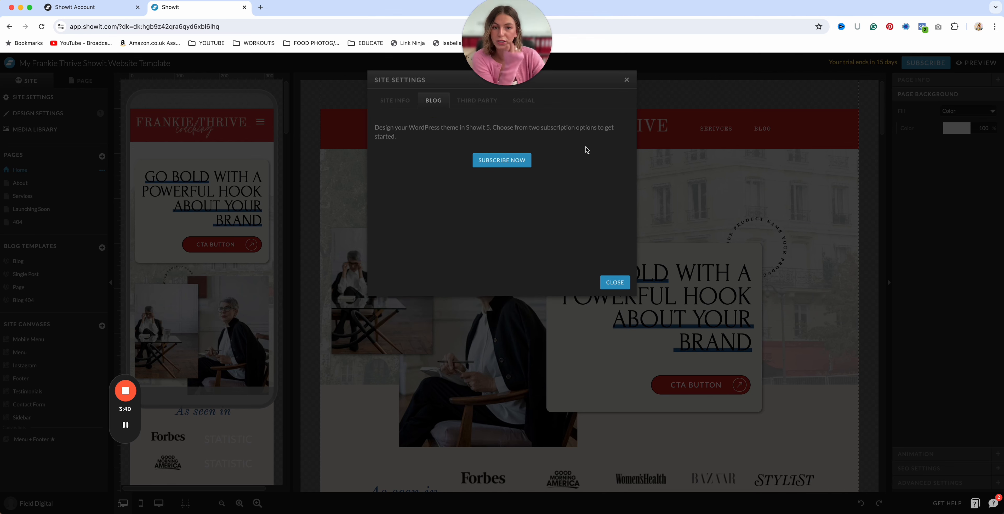
pyautogui.click(467, 102)
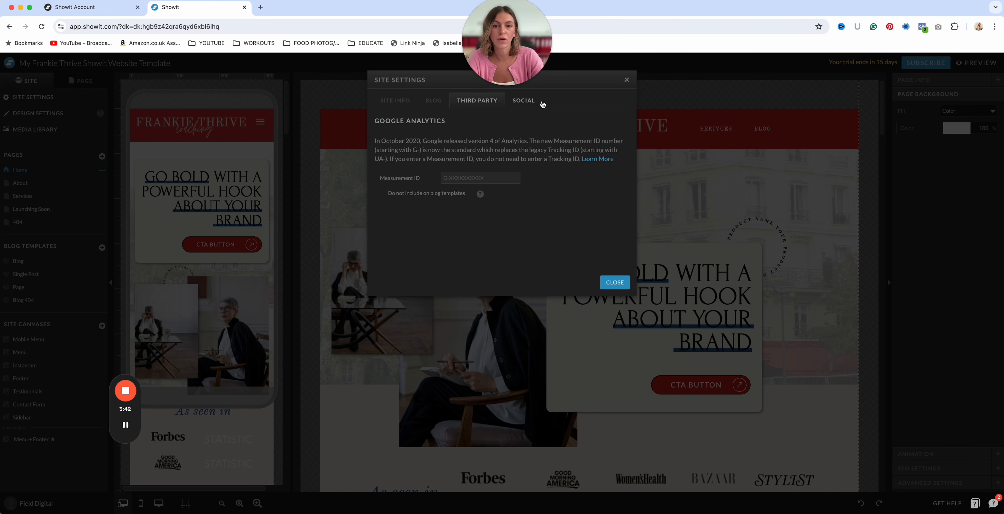
pyautogui.click(531, 103)
pyautogui.click(471, 101)
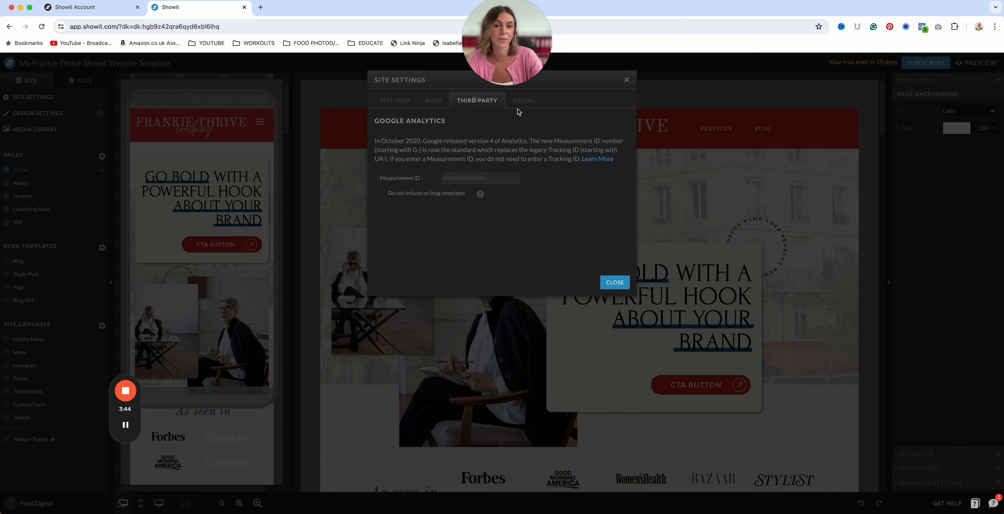
pyautogui.click(518, 100)
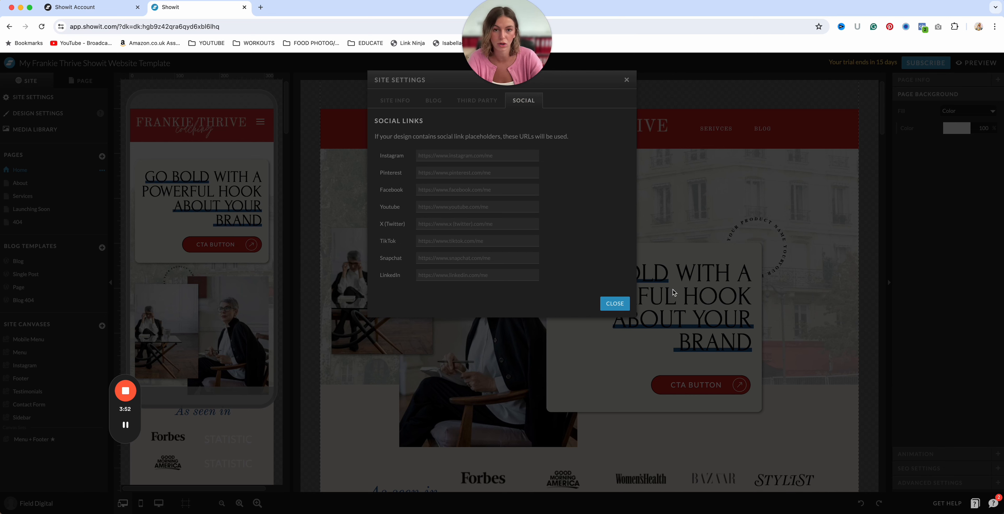
pyautogui.click(614, 303)
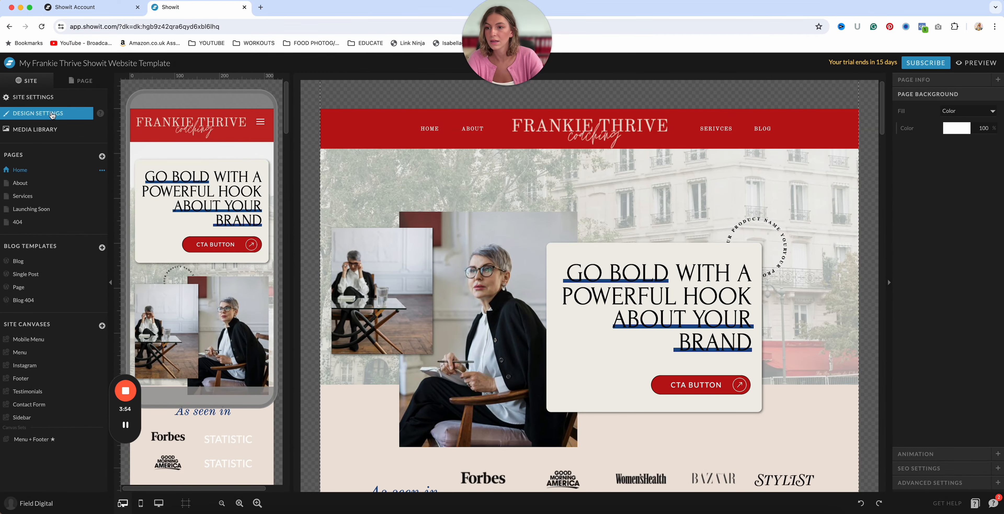
# Step: Review the site's color palette and type styles in the design settings
pyautogui.click(37, 113)
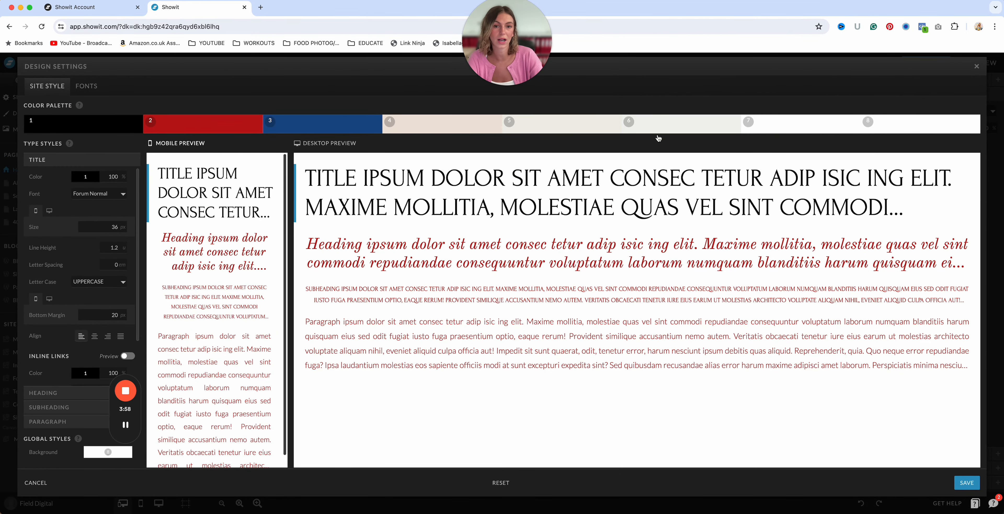
pyautogui.click(977, 67)
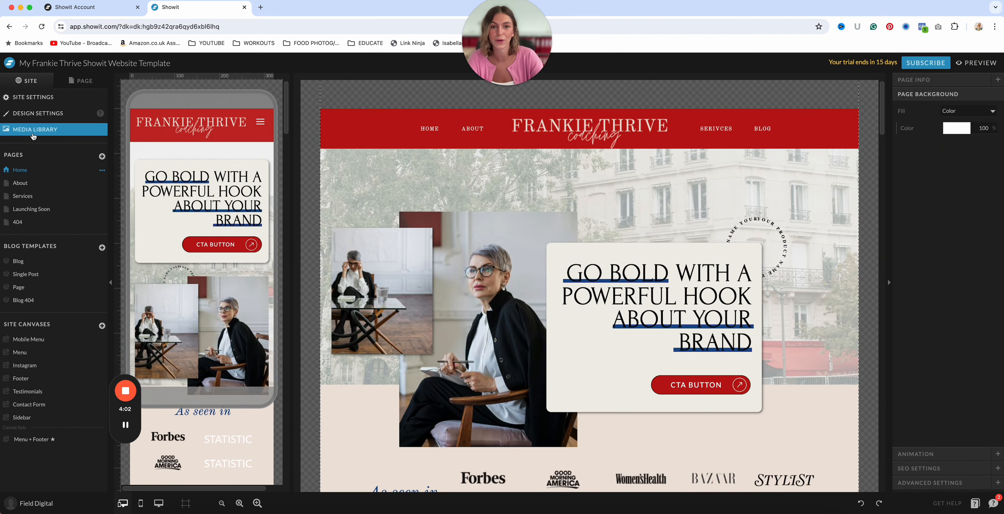
# Step: Upload eight photos to the media library: 689A5691, 689A5824, 689A5829, 689A5838, 689A5842, 689A6201 copy, 689A6201 and 689A6203
pyautogui.click(33, 133)
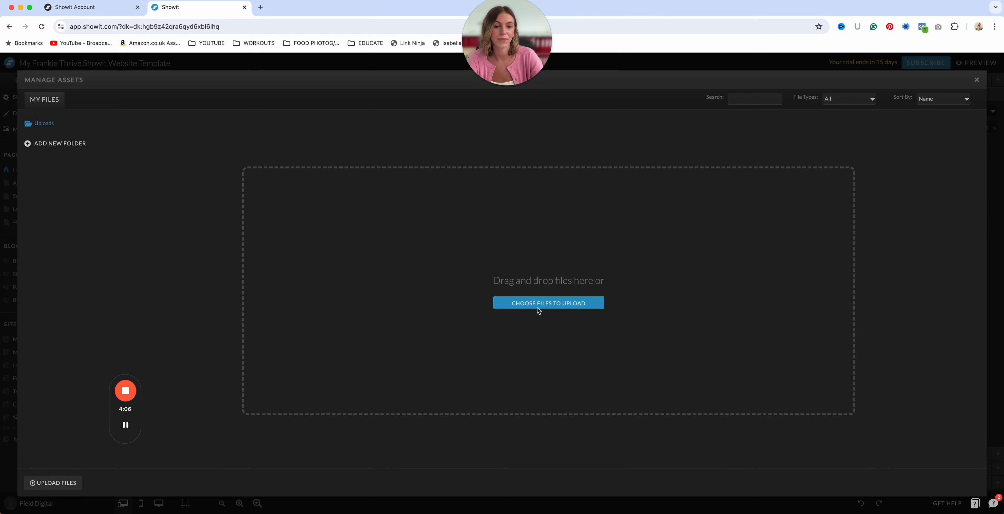
pyautogui.click(538, 308)
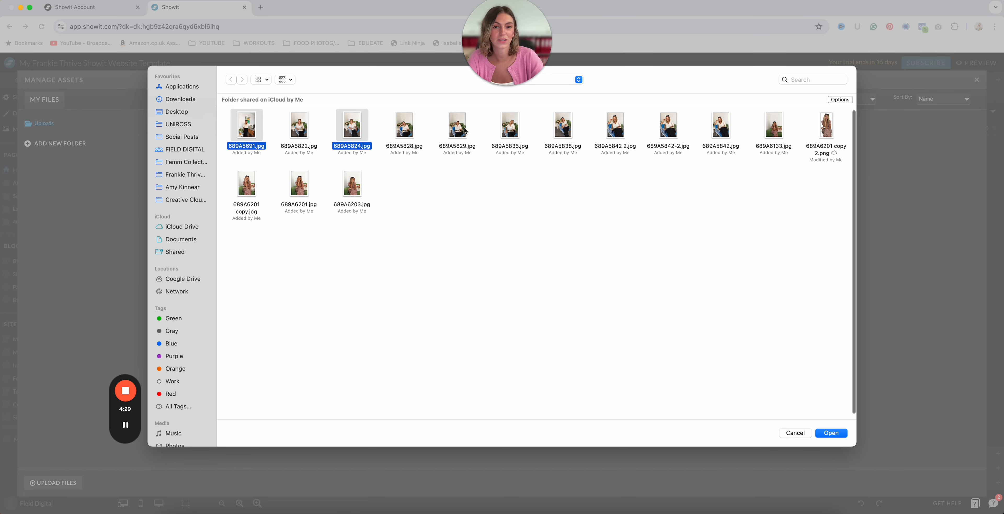
pyautogui.keyDown('super'); pyautogui.click(457, 127); pyautogui.keyUp('super')
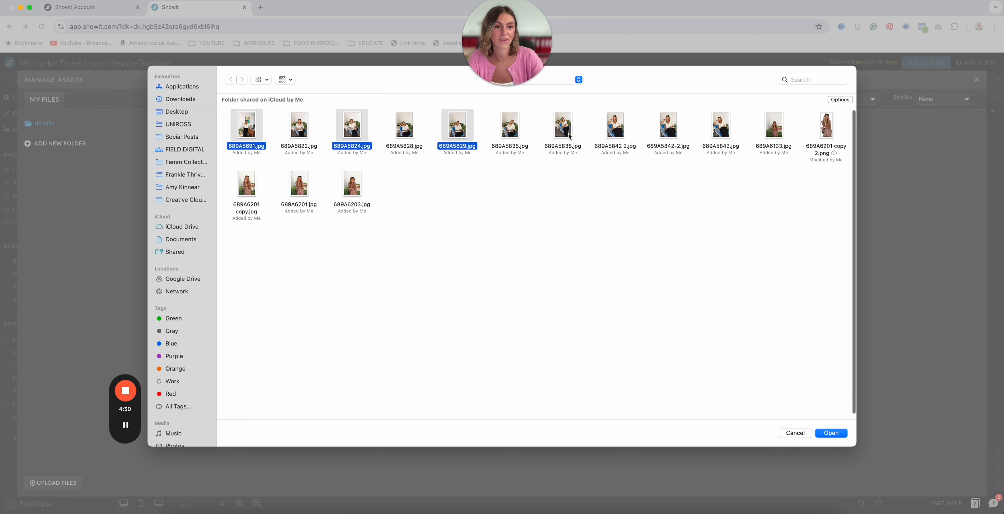
pyautogui.keyDown('super'); pyautogui.click(563, 127); pyautogui.keyUp('super')
pyautogui.keyDown('super'); pyautogui.click(721, 126); pyautogui.keyUp('super')
pyautogui.keyDown('super'); pyautogui.click(243, 188); pyautogui.keyUp('super')
pyautogui.keyDown('super'); pyautogui.click(299, 184); pyautogui.keyUp('super')
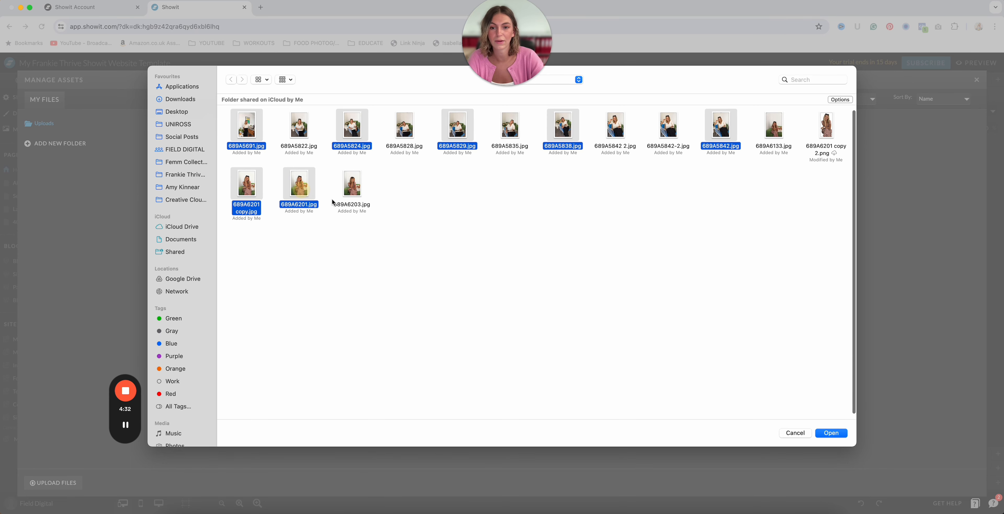
pyautogui.keyDown('super'); pyautogui.click(352, 183); pyautogui.keyUp('super')
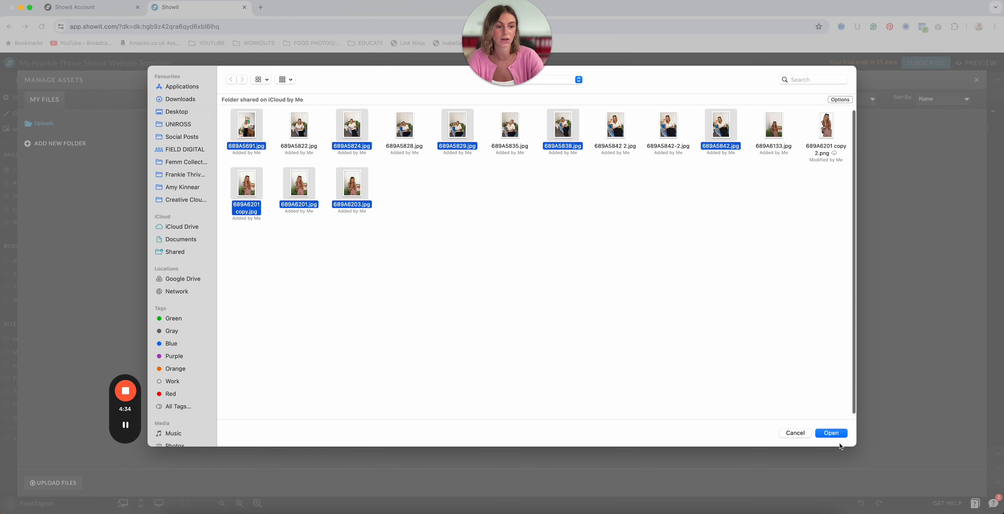
pyautogui.click(832, 433)
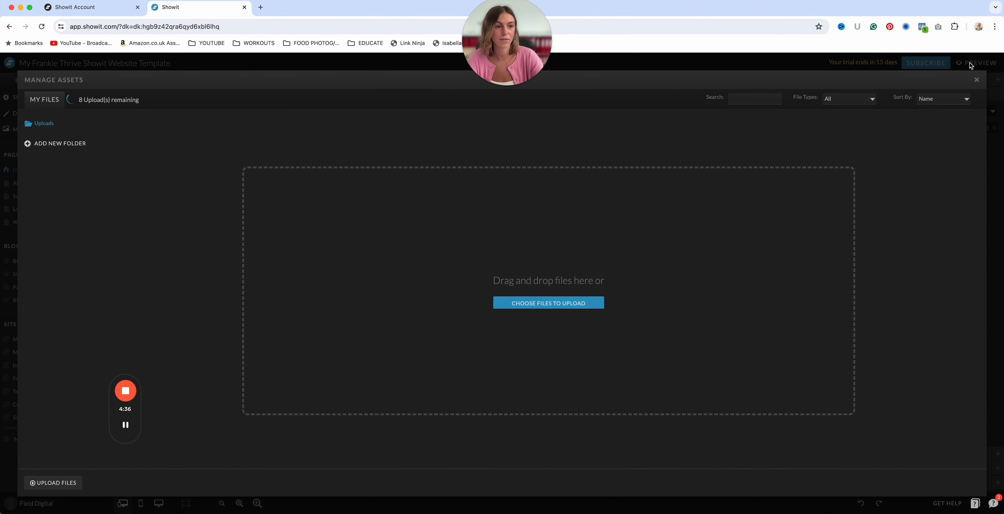
pyautogui.click(977, 79)
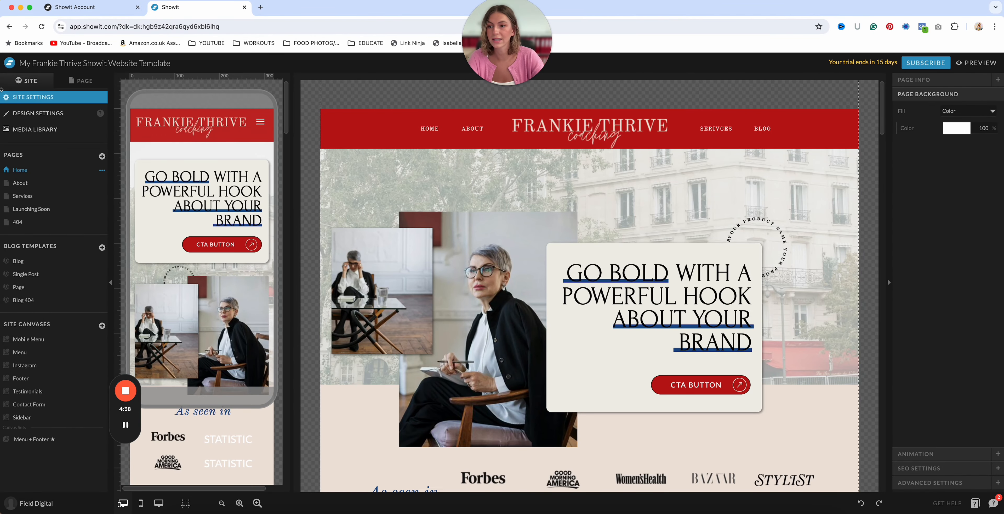
pyautogui.scroll(-6, 397, 236)
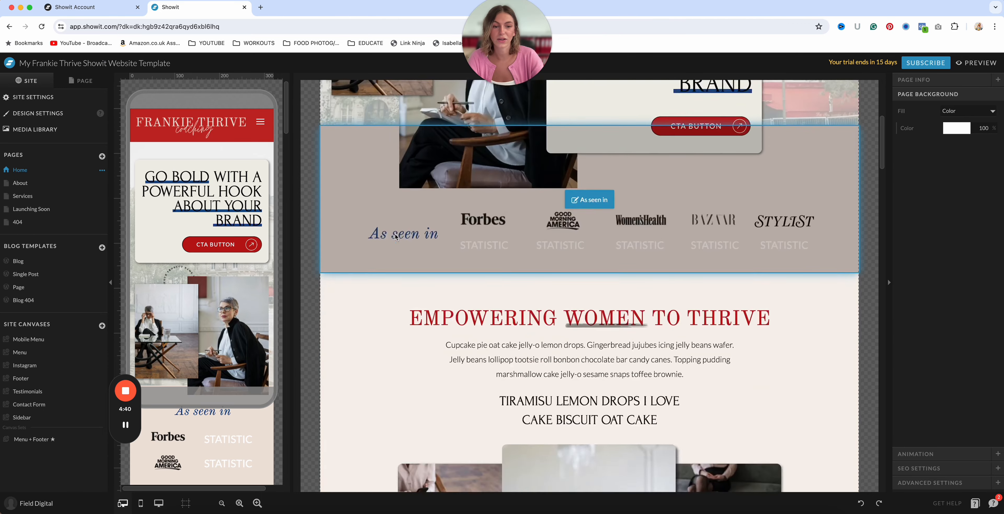
pyautogui.scroll(-15, 396, 237)
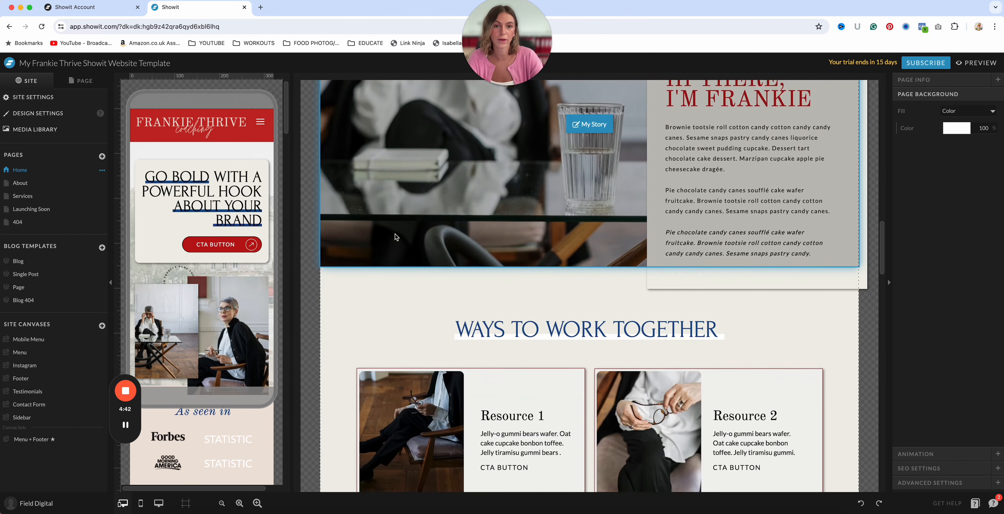
pyautogui.scroll(-10, 396, 237)
pyautogui.scroll(15, 395, 237)
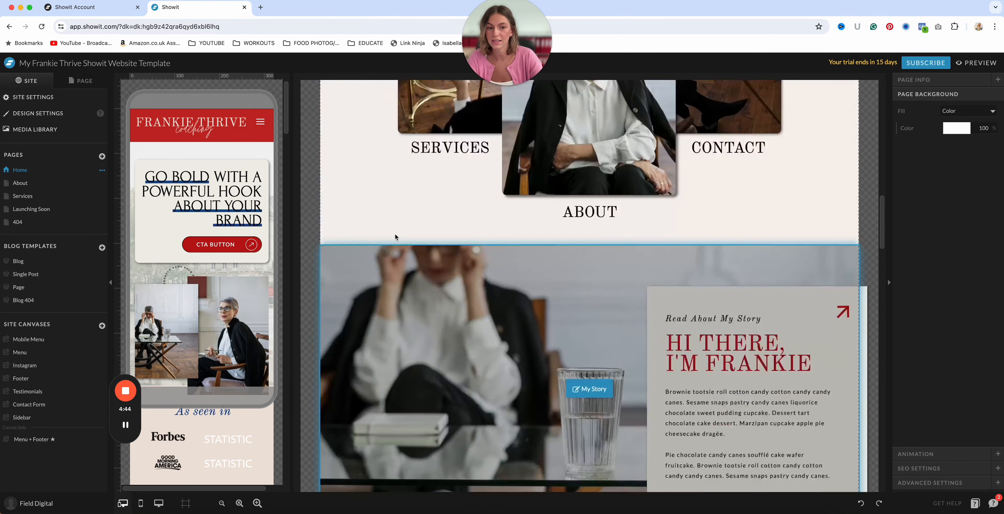
pyautogui.scroll(15, 396, 236)
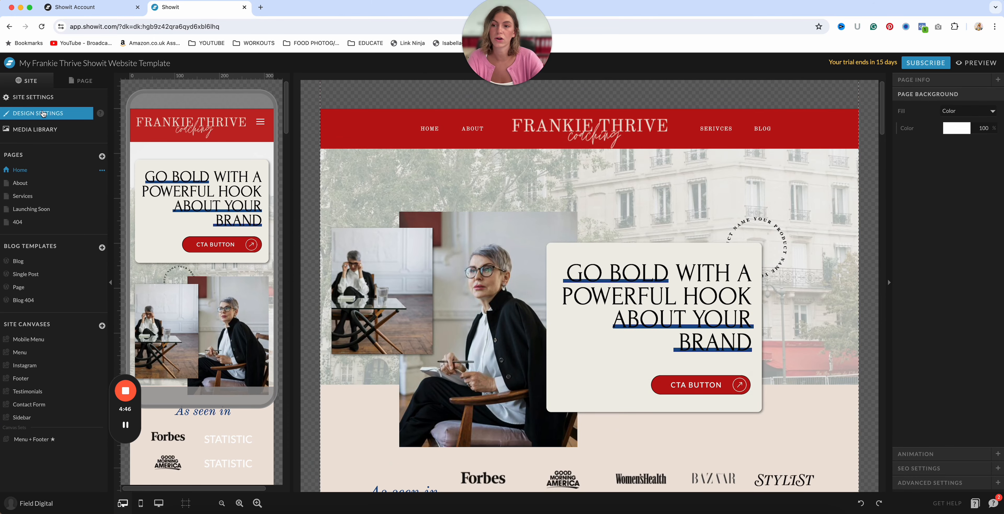
# Step: Change color 2 of the site's palette in the design settings to a soft pink
pyautogui.click(43, 113)
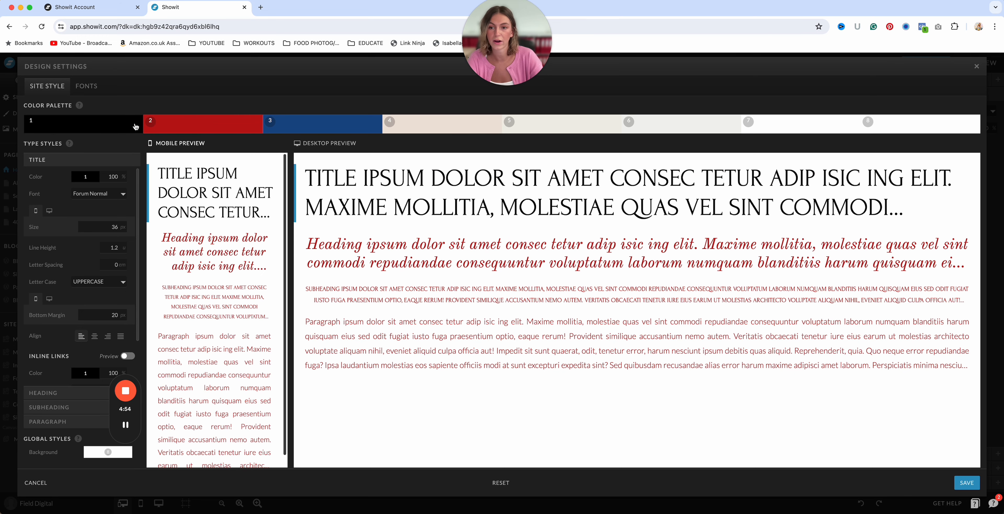
pyautogui.click(203, 132)
pyautogui.moveTo(207, 166); pyautogui.dragTo(188, 154)
# Step: Change palette color 3 to a muted tan orange, DCAB81
pyautogui.click(307, 124)
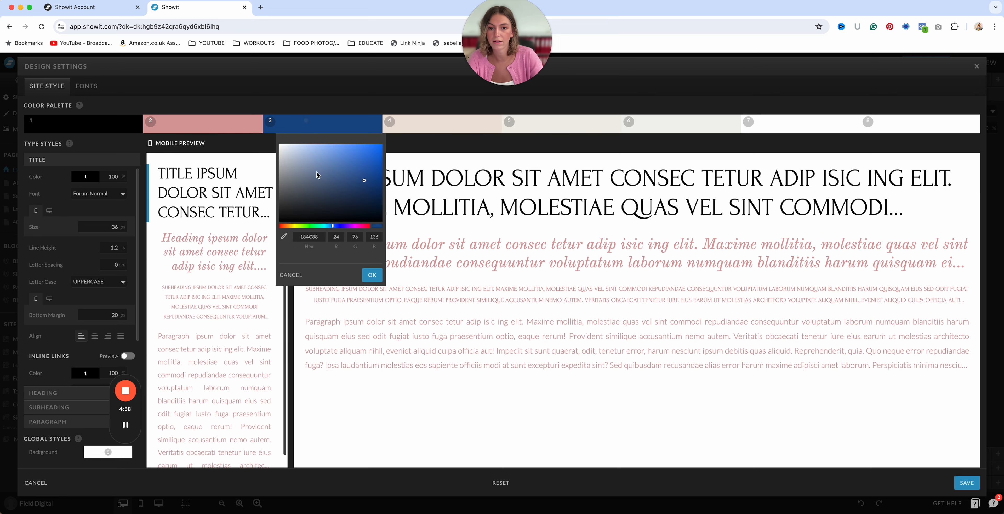
pyautogui.moveTo(316, 172)
pyautogui.mouseDown()
pyautogui.moveTo(276, 171)
pyautogui.moveTo(305, 201)
pyautogui.moveTo(289, 226)
pyautogui.mouseUp()
pyautogui.click(289, 226)
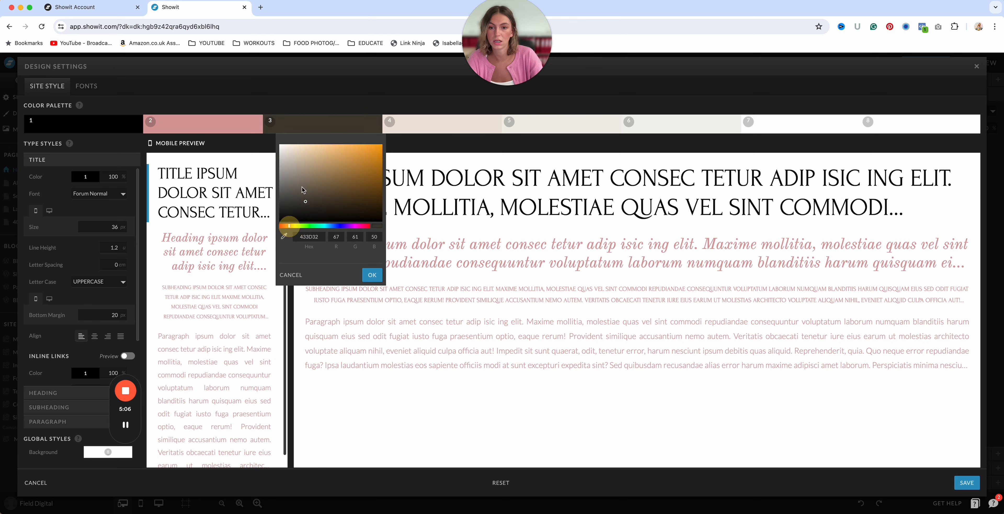
pyautogui.click(318, 153)
pyautogui.moveTo(325, 152); pyautogui.dragTo(342, 154)
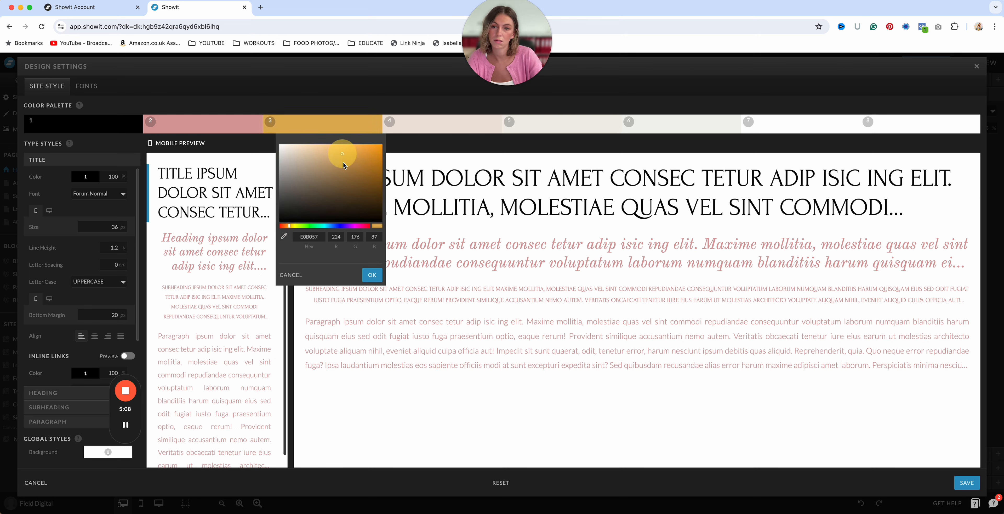
pyautogui.click(322, 155)
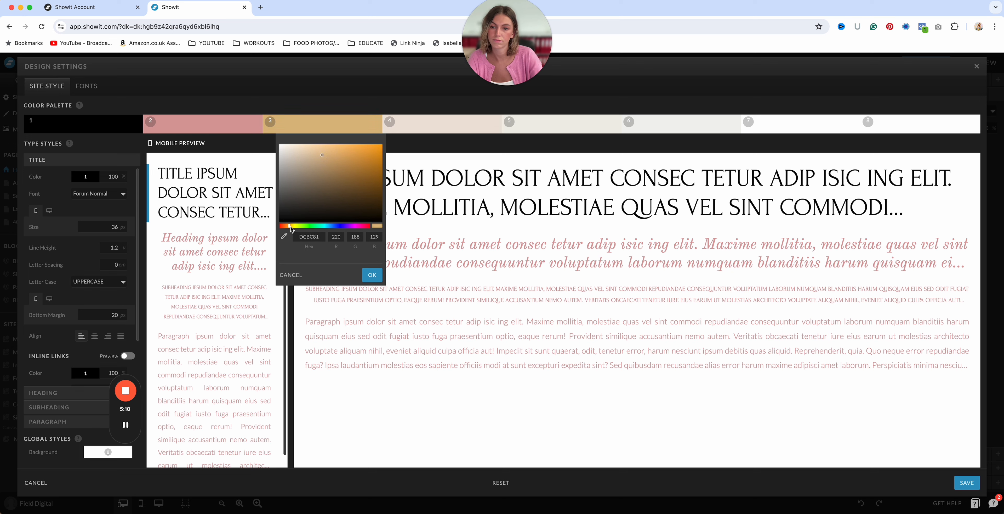
pyautogui.moveTo(292, 228); pyautogui.dragTo(287, 229)
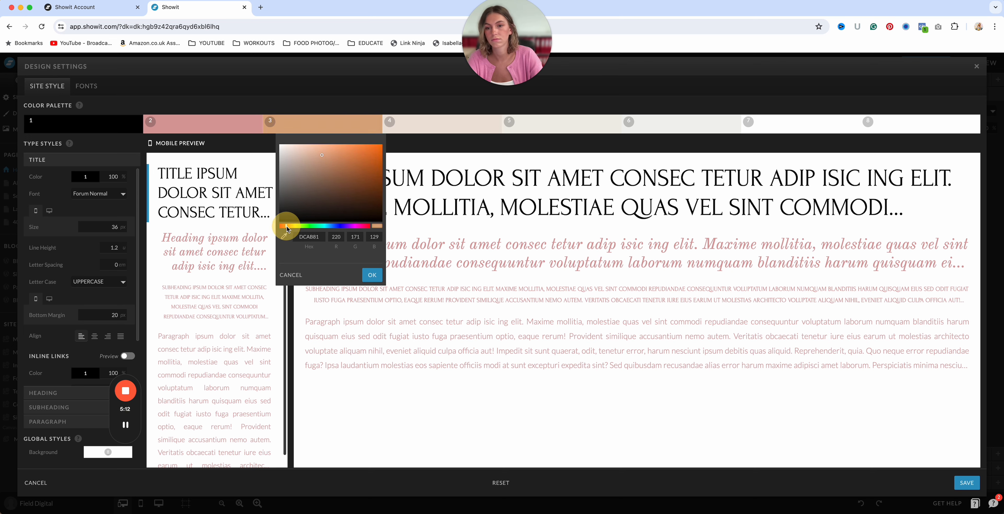
# Step: Change palette color 4 to light blue, A5C7E9, and palette color 5 to white, FFFFFF
pyautogui.click(425, 124)
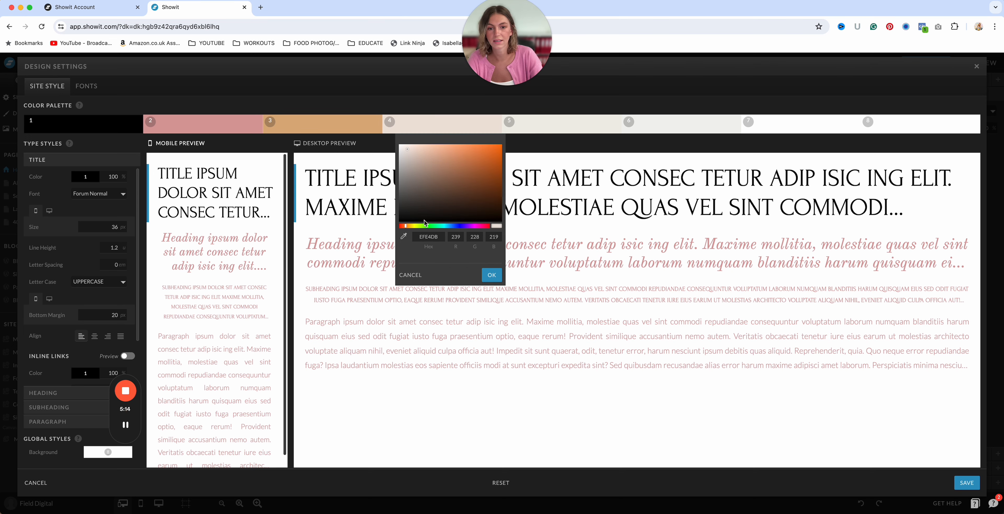
pyautogui.moveTo(425, 225); pyautogui.dragTo(452, 226)
pyautogui.click(443, 150)
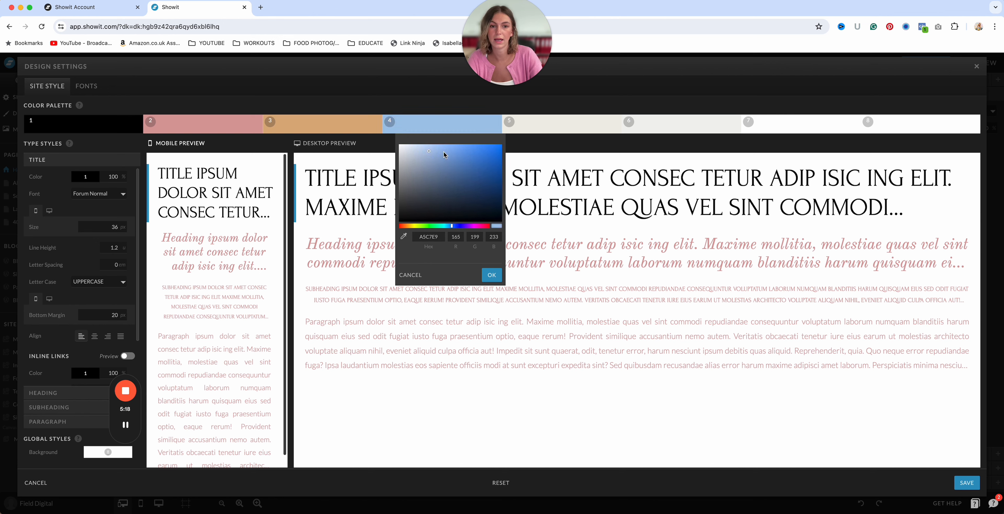
pyautogui.click(538, 132)
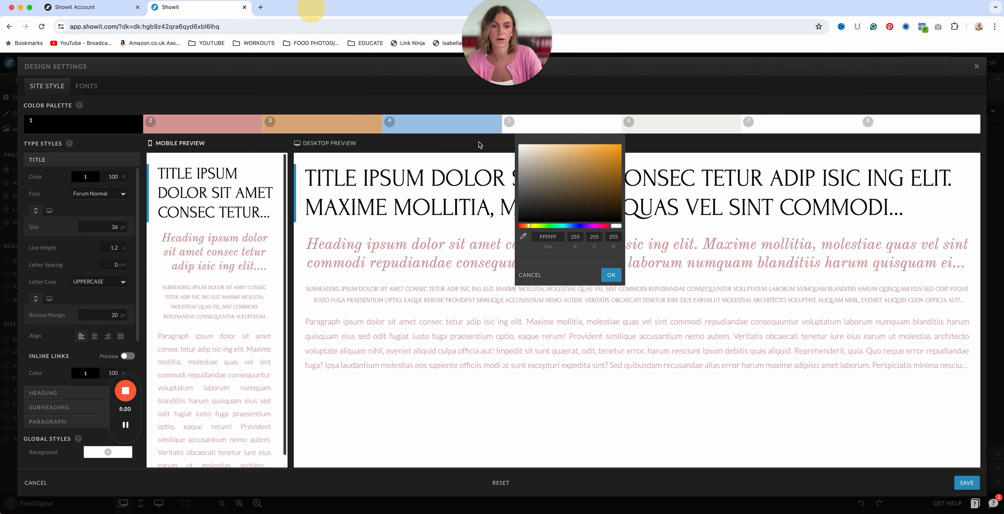
pyautogui.click(611, 275)
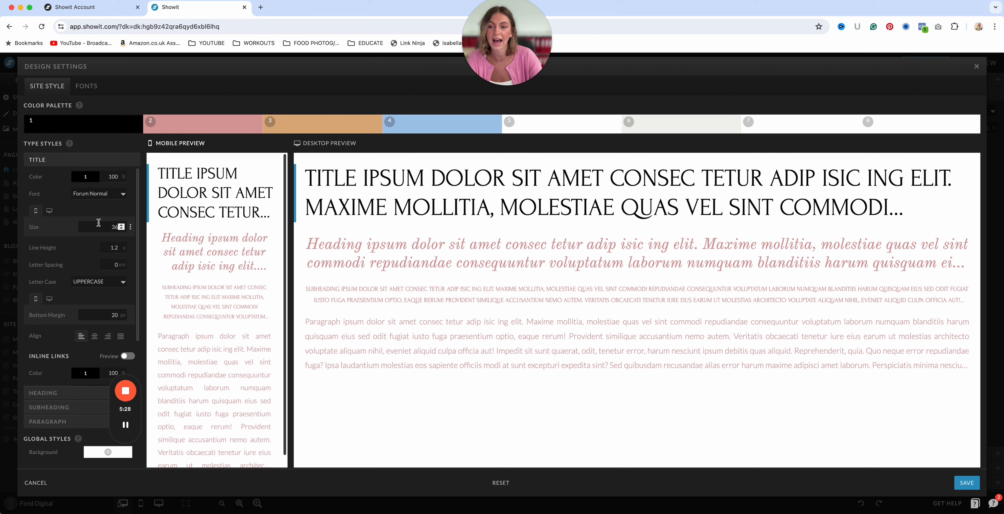
# Step: Set the Title type style's font to Lato Light
pyautogui.click(94, 193)
pyautogui.click(111, 205)
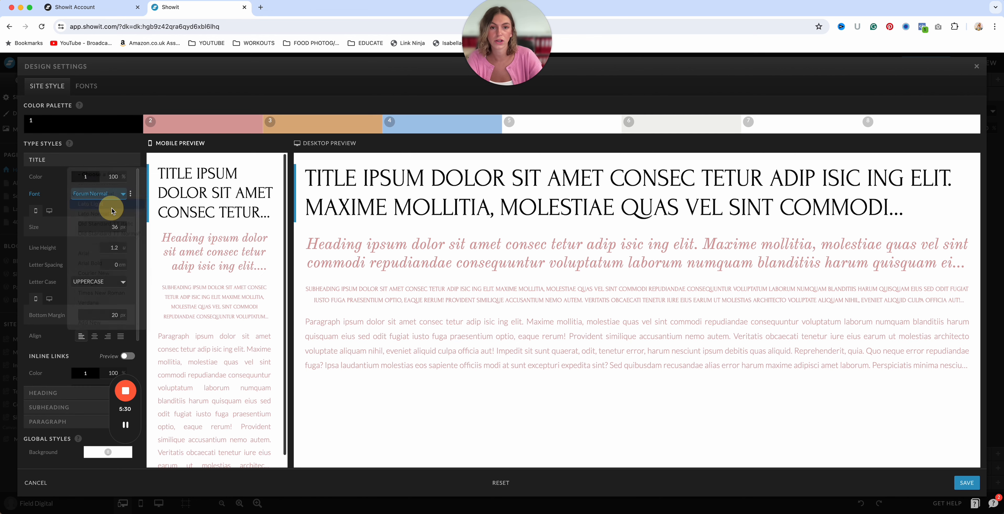
pyautogui.click(110, 195)
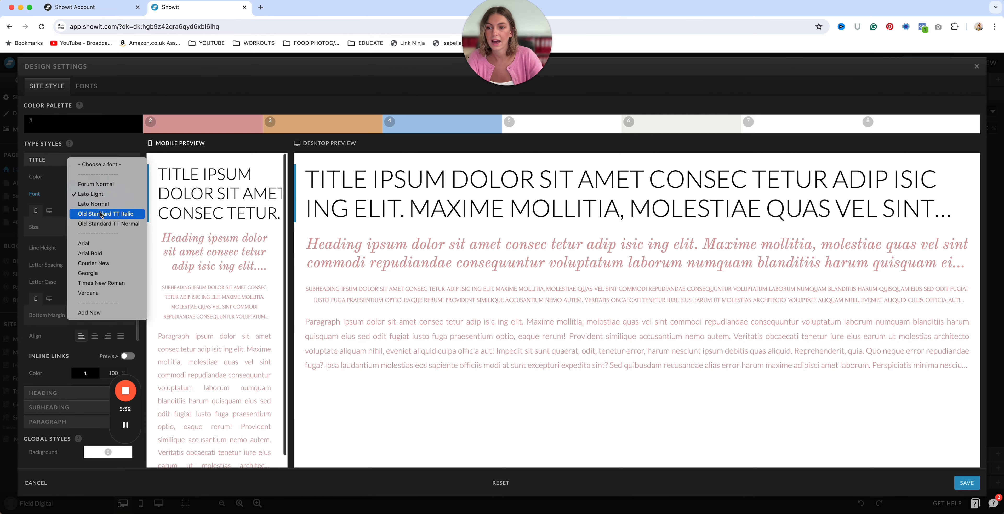
pyautogui.click(126, 91)
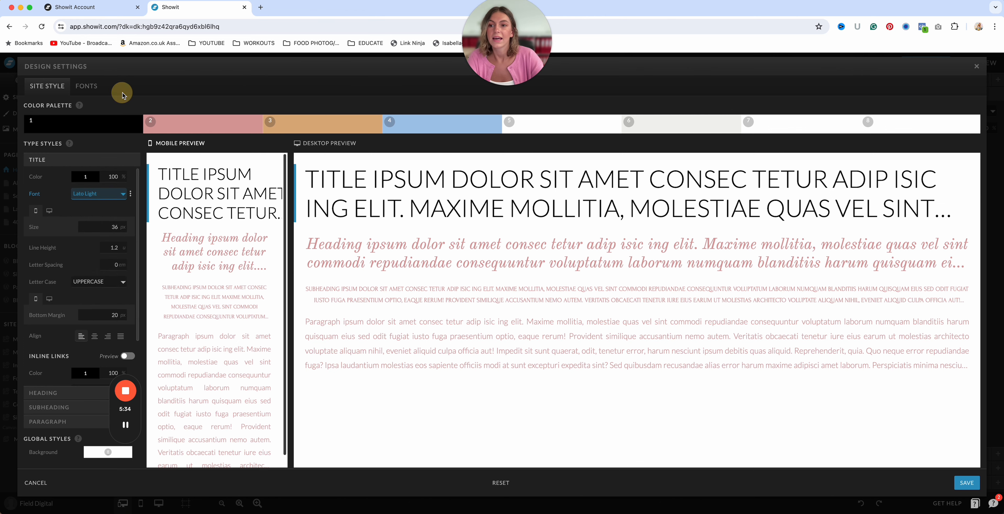
# Step: Examine the available Google fonts and the library WOFF choices for custom fonts in the design settings
pyautogui.click(83, 83)
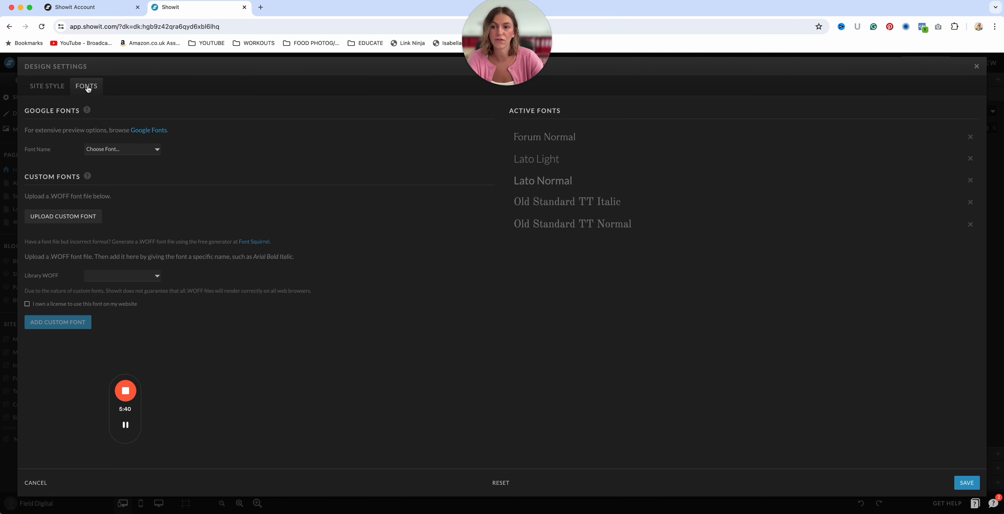
pyautogui.click(111, 150)
pyautogui.scroll(-10, 111, 269)
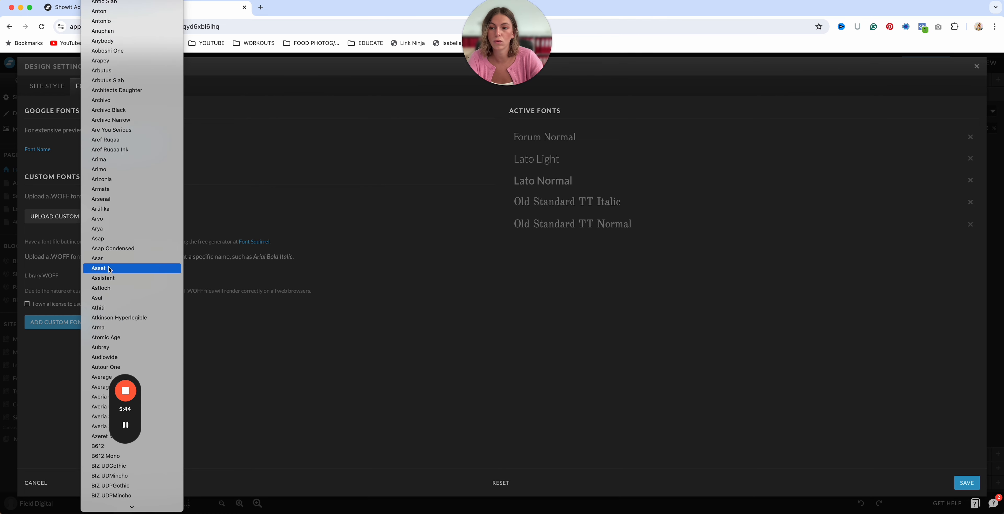
pyautogui.click(404, 309)
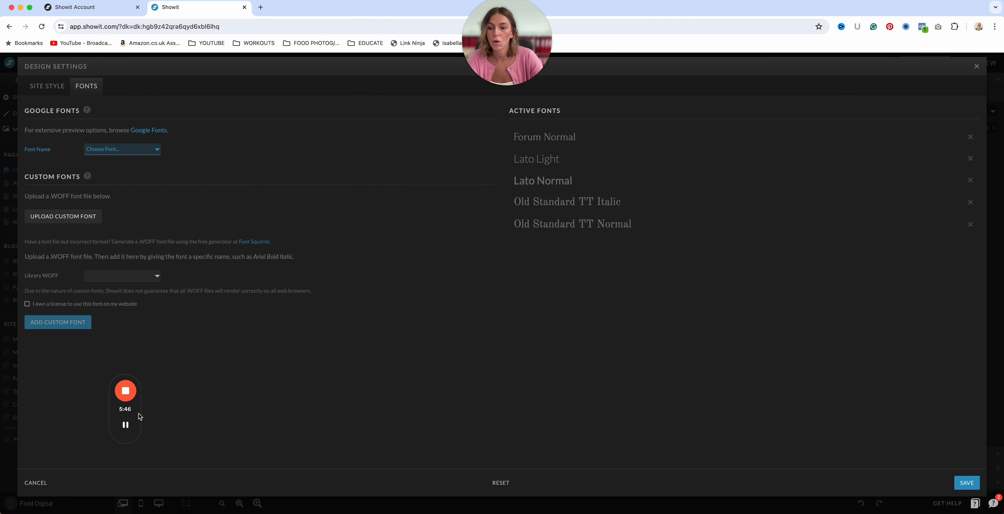
pyautogui.moveTo(139, 414)
pyautogui.moveTo(139, 413); pyautogui.dragTo(51, 424)
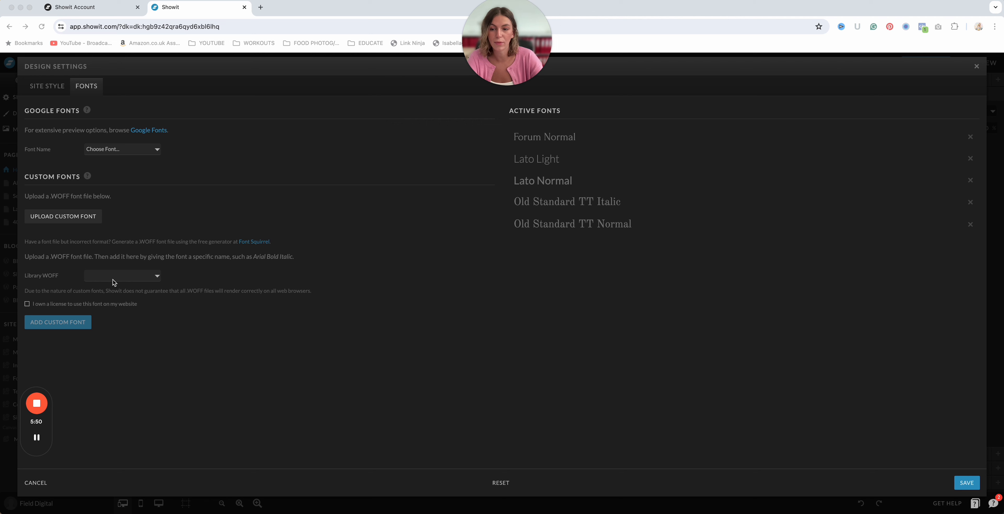
pyautogui.click(138, 277)
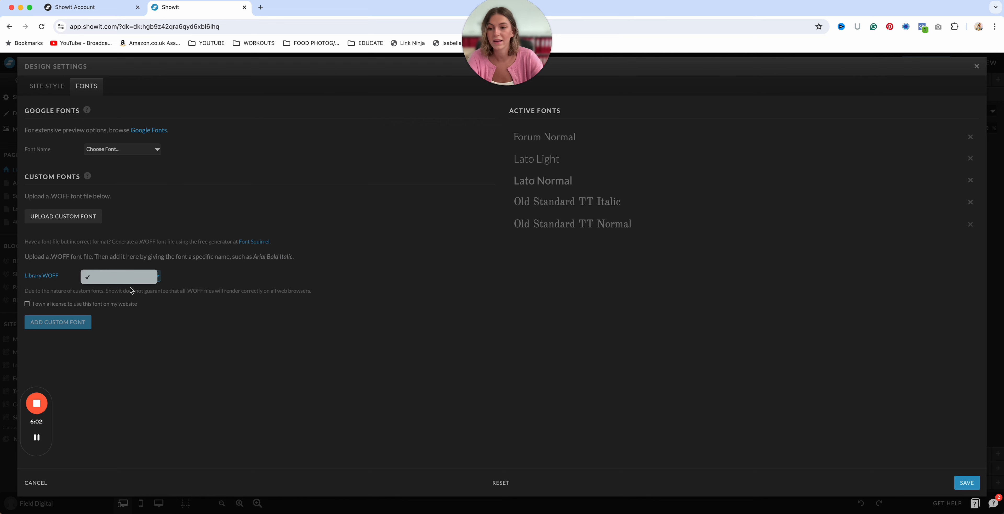
pyautogui.click(124, 306)
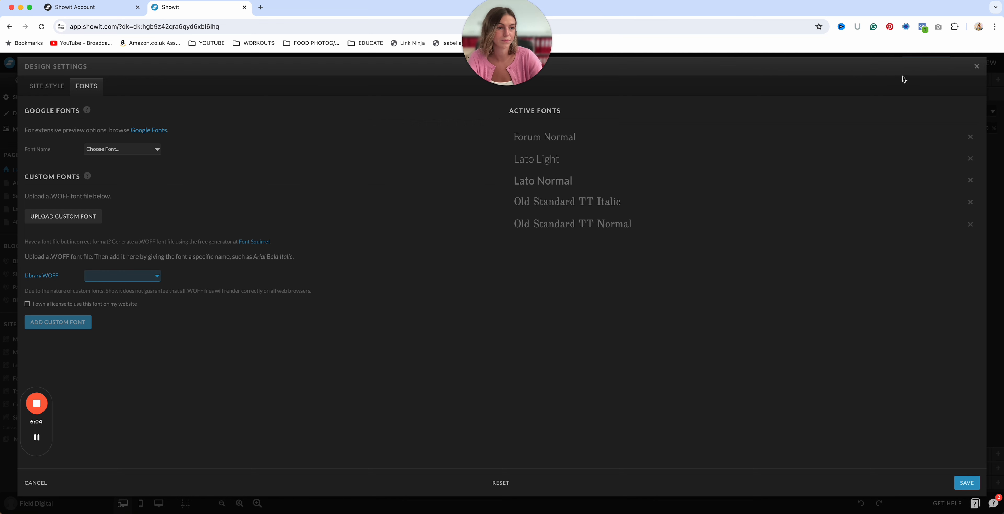
# Step: Add the Google font Almendra Display in Normal style to the active fonts and save the design settings
pyautogui.click(139, 148)
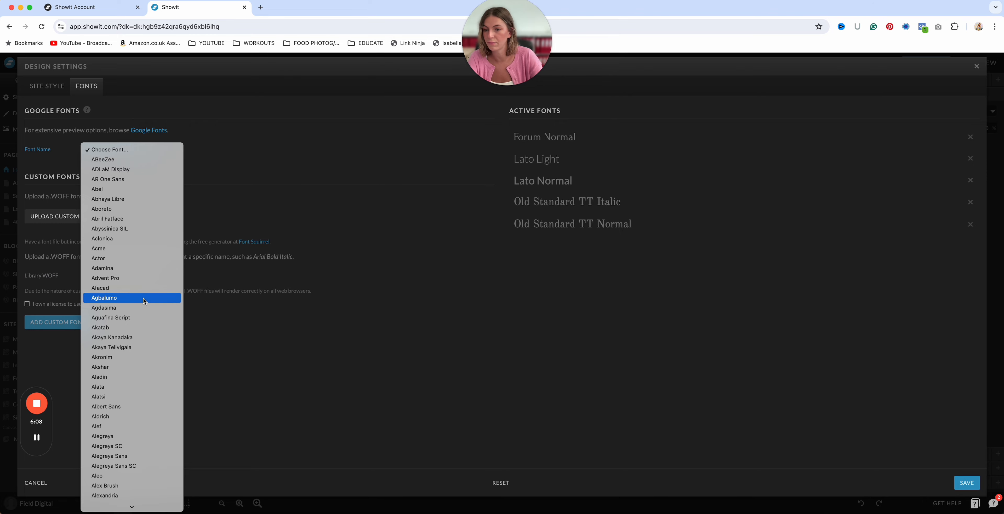
pyautogui.scroll(-5, 142, 298)
pyautogui.click(140, 298)
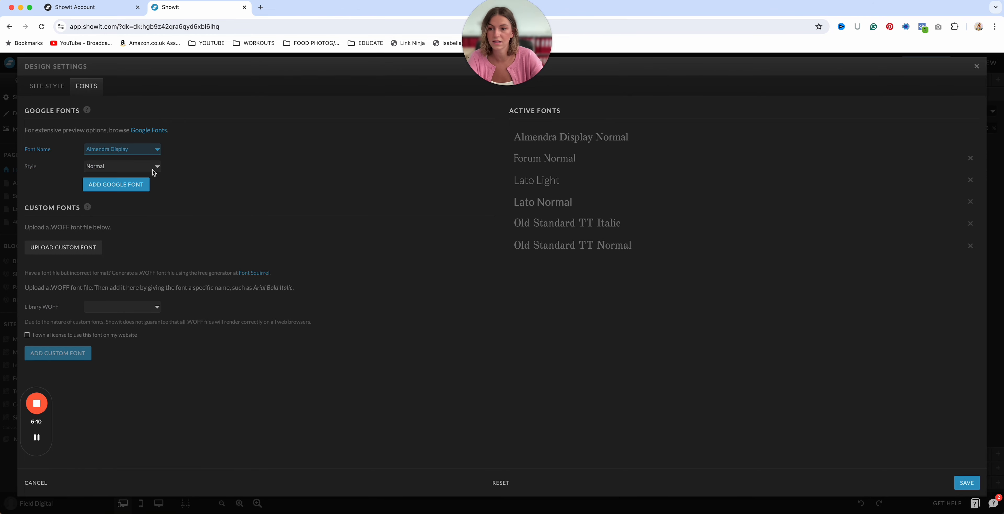
pyautogui.click(119, 184)
pyautogui.click(976, 66)
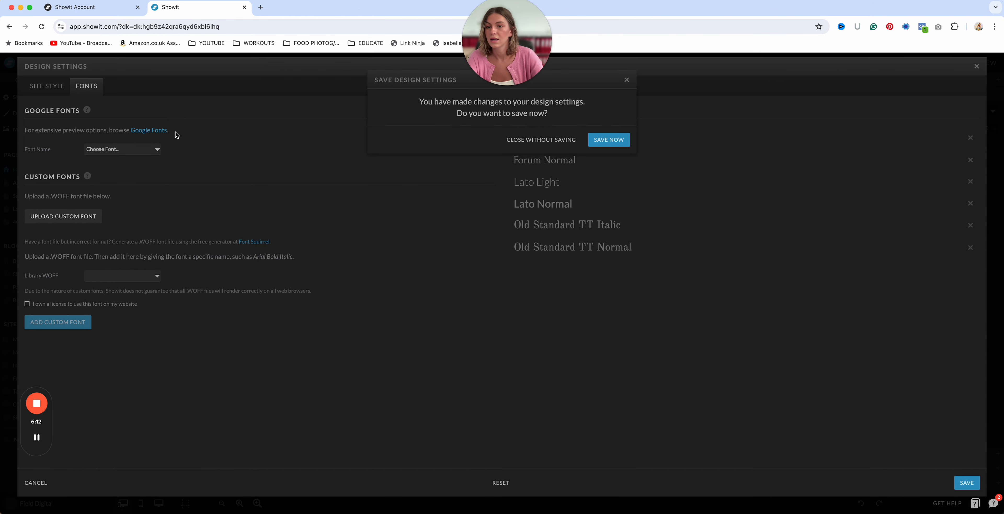
pyautogui.click(608, 142)
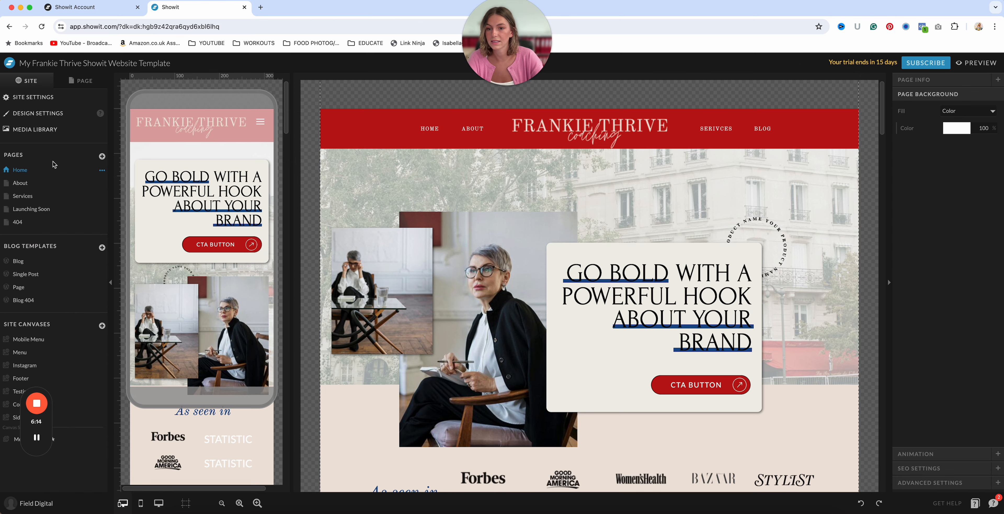
# Step: Reopen the site style in the design settings and set the Title font to Old Standard TT Italic
pyautogui.click(63, 113)
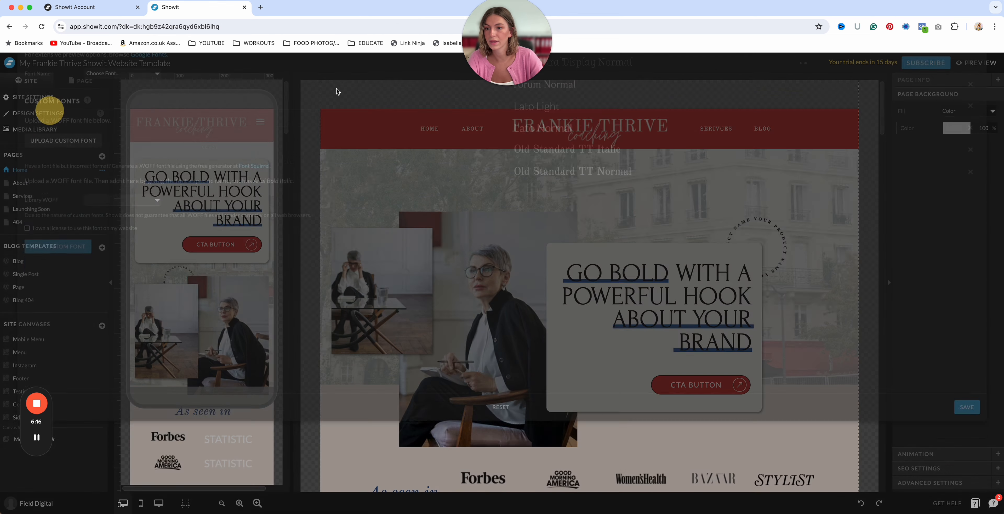
pyautogui.click(53, 90)
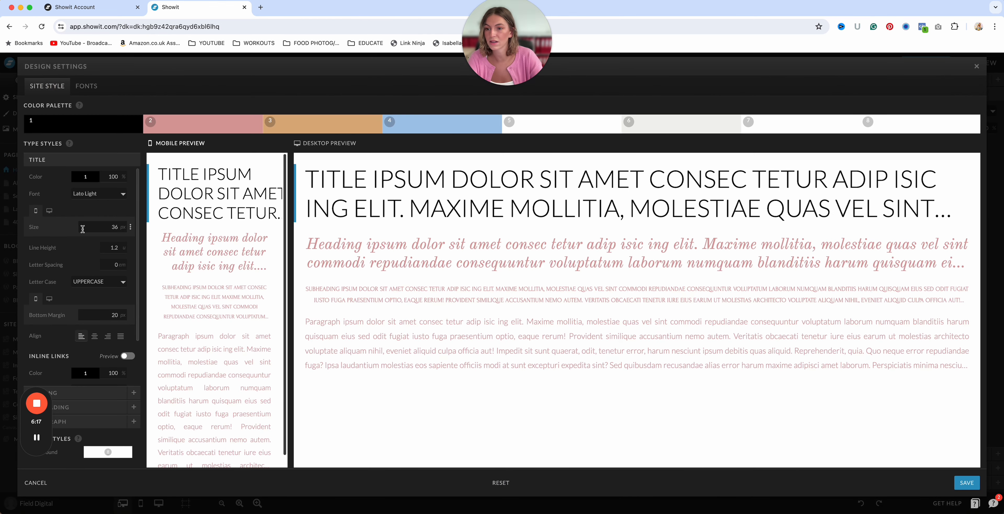
pyautogui.click(98, 199)
pyautogui.click(101, 209)
# Step: Set the Heading type style's font to Lato Light
pyautogui.scroll(-3, 100, 255)
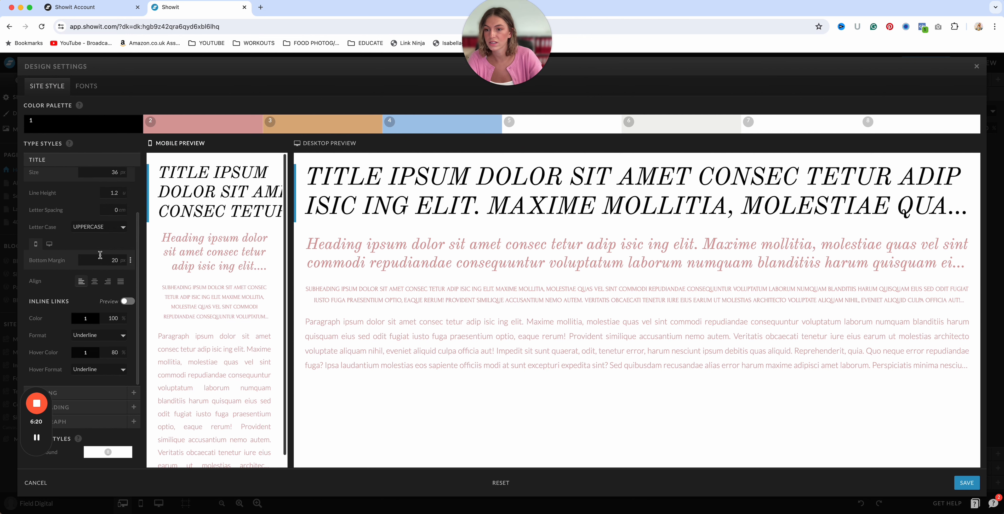
pyautogui.click(90, 392)
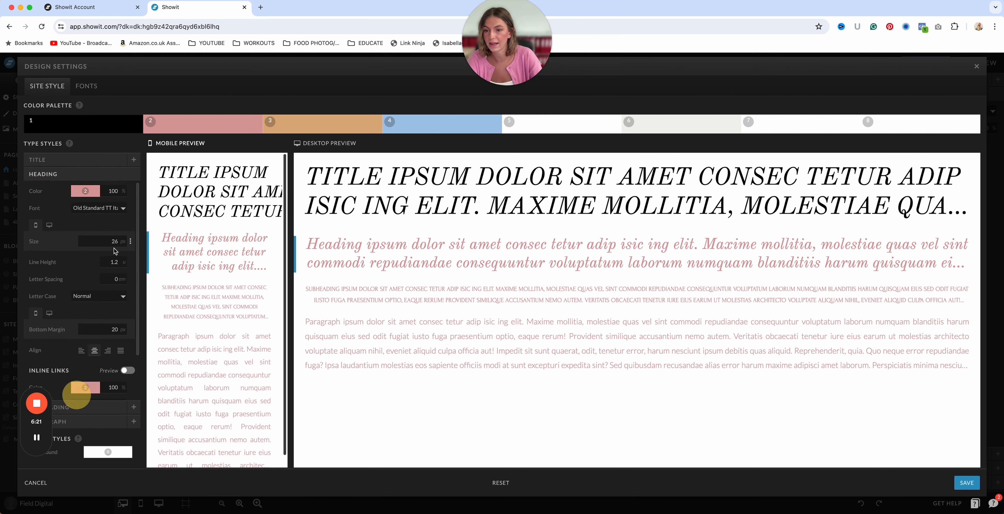
pyautogui.click(101, 208)
pyautogui.click(97, 189)
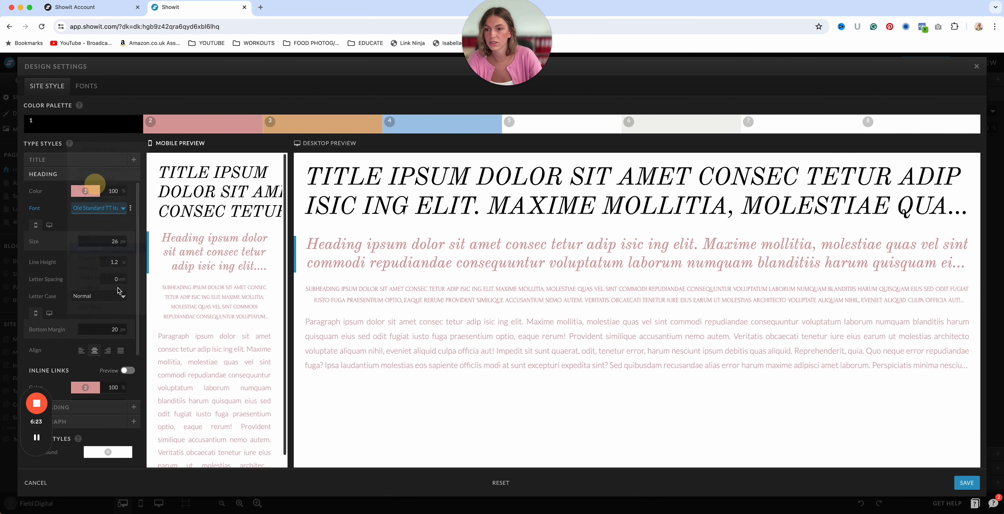
# Step: Set the Subheading type style's font to Old Standard TT Italic and save the design settings
pyautogui.click(90, 406)
pyautogui.click(99, 222)
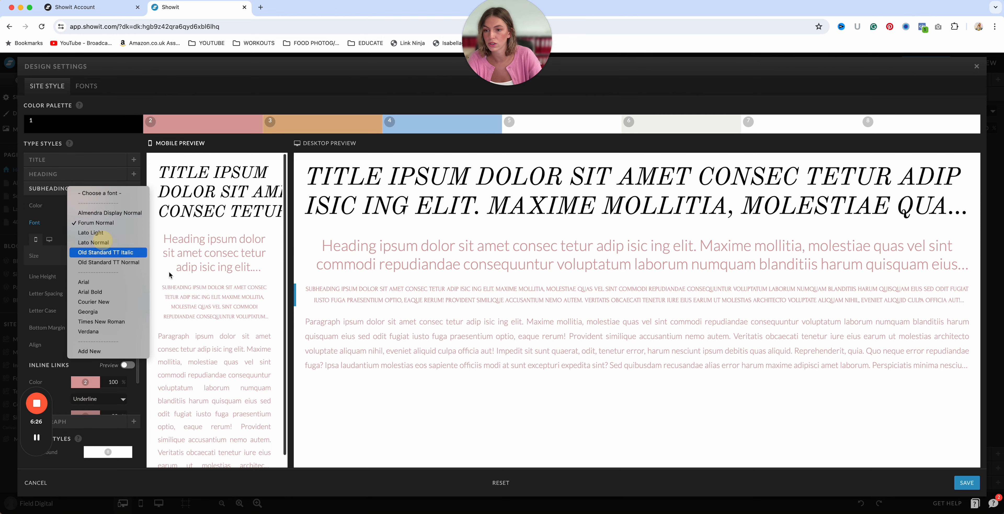
pyautogui.click(99, 252)
pyautogui.click(967, 482)
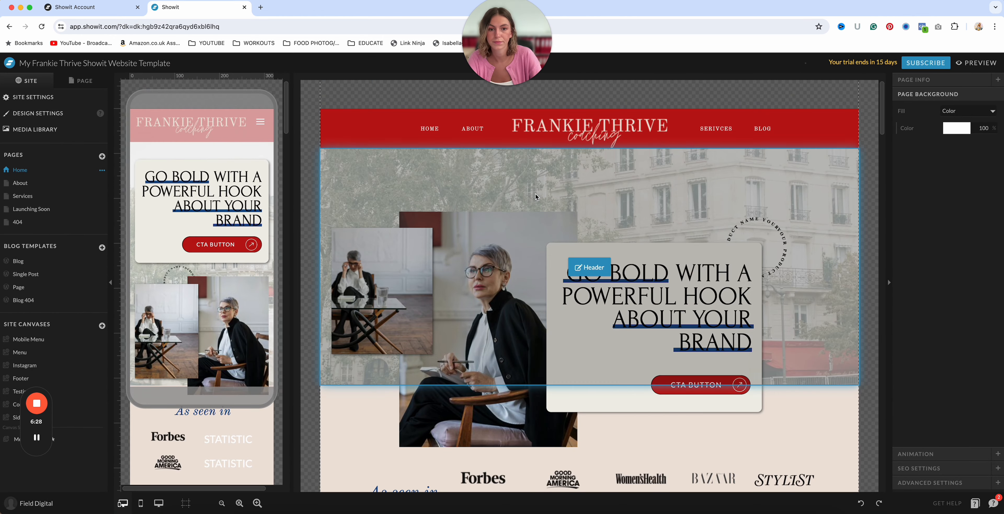
# Step: Open the Menu site canvas for editing and set its background to the pink palette color 2
pyautogui.click(573, 221)
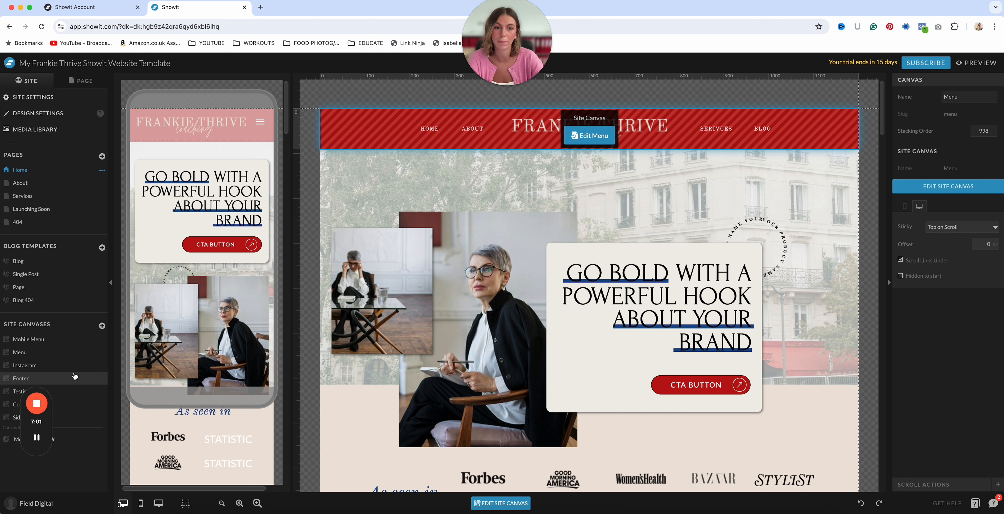
pyautogui.click(20, 353)
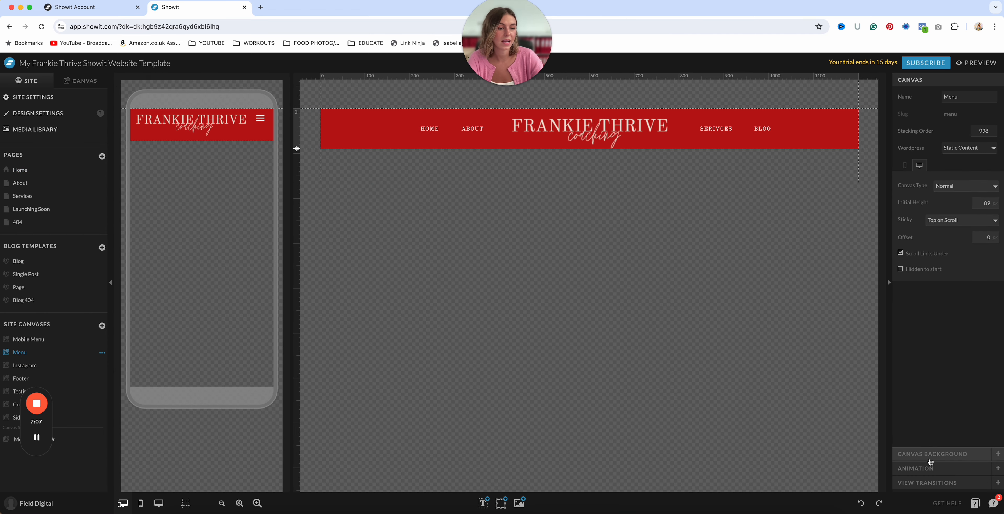
pyautogui.click(931, 454)
pyautogui.click(957, 147)
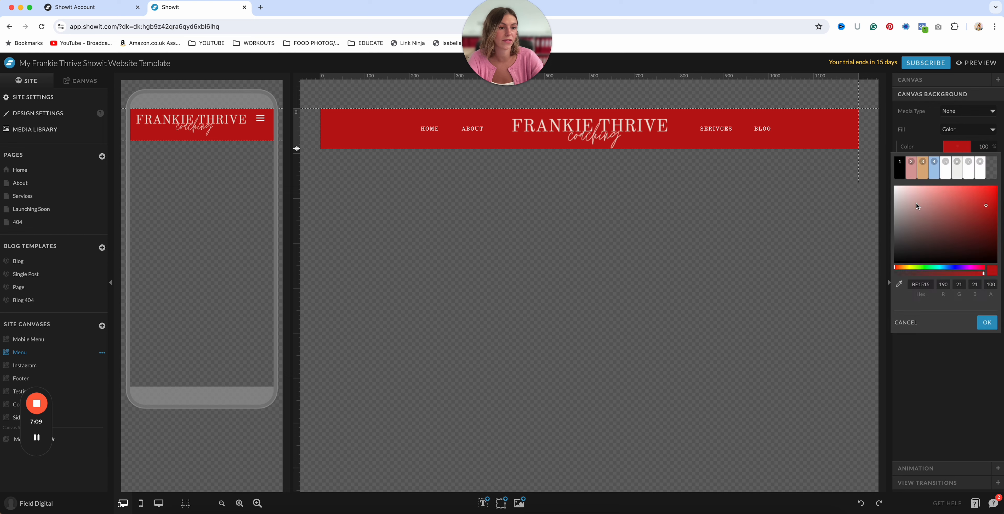
pyautogui.click(912, 168)
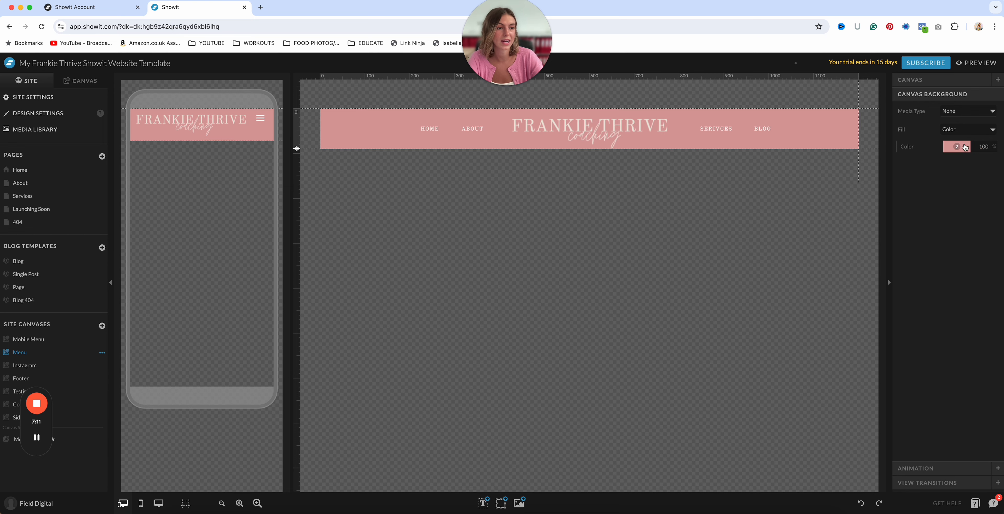
# Step: Try the blue palette color 4 as the Menu canvas background and switch back to pink color 2
pyautogui.click(958, 147)
pyautogui.click(935, 169)
pyautogui.click(957, 146)
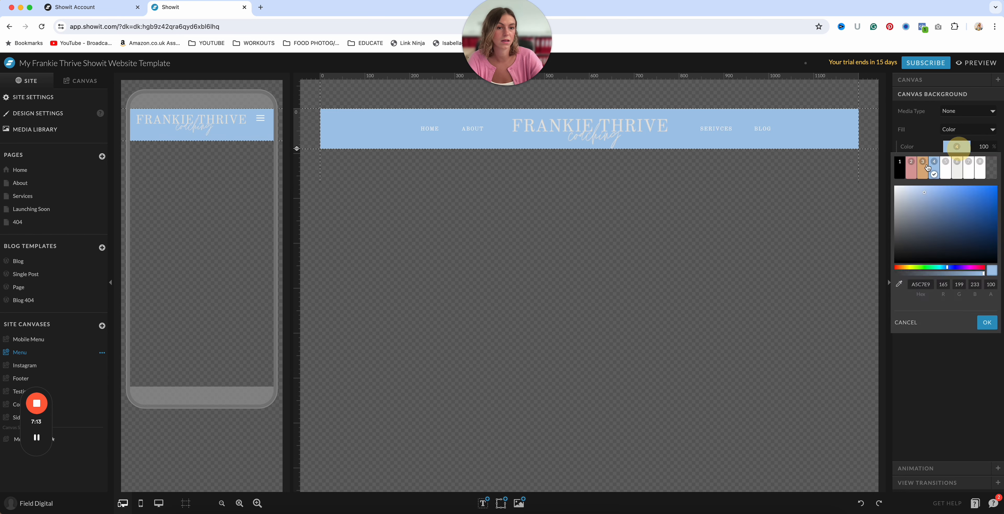
pyautogui.click(913, 171)
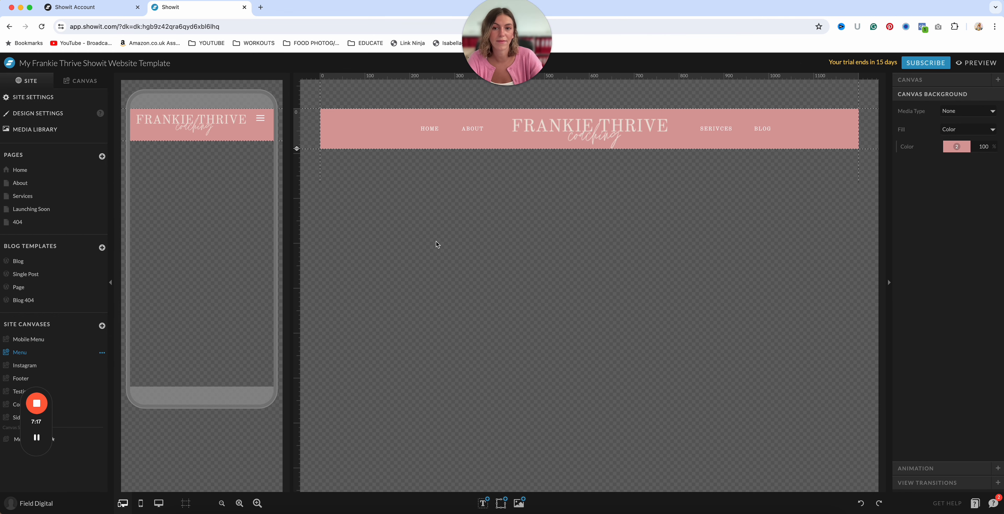
# Step: Look through the Home, About and Services pages to check the menu background on each
pyautogui.click(40, 173)
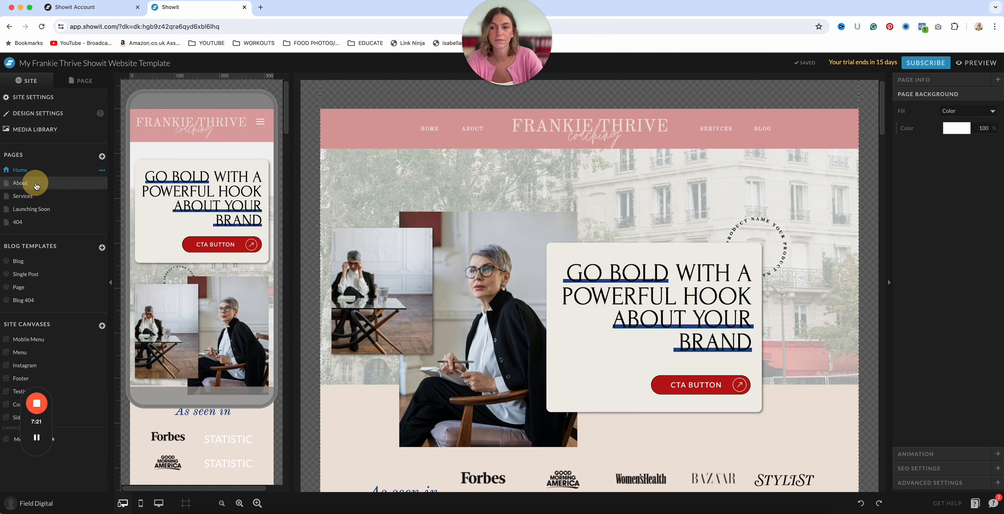
pyautogui.doubleClick(27, 183)
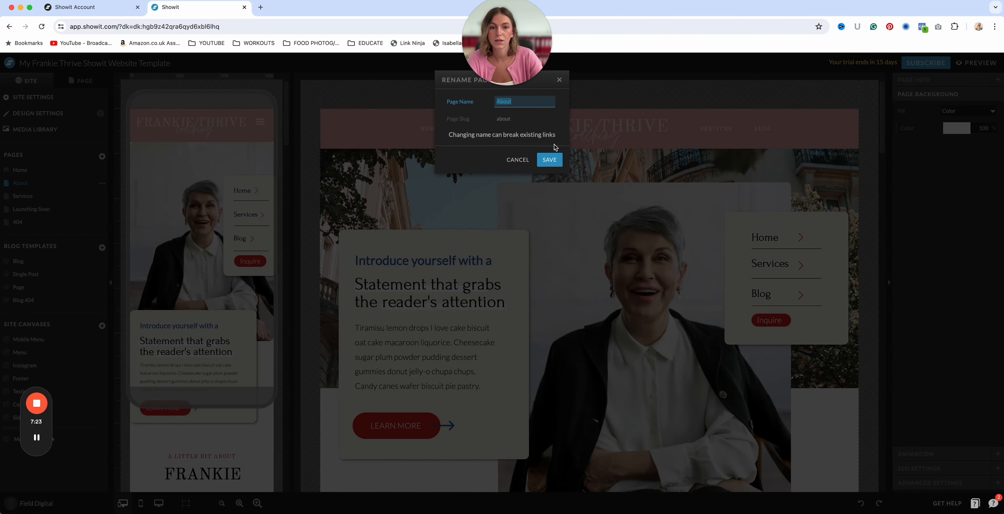
pyautogui.click(513, 166)
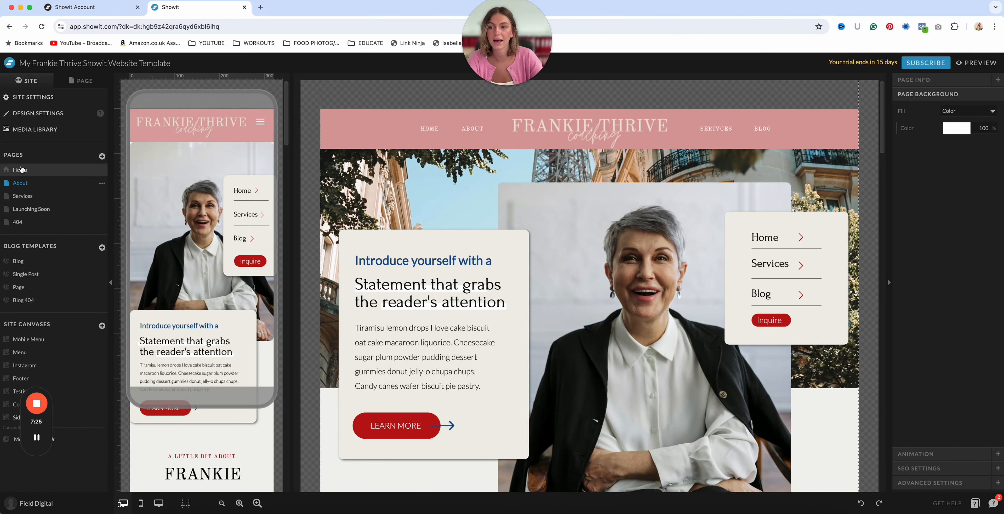
pyautogui.click(26, 171)
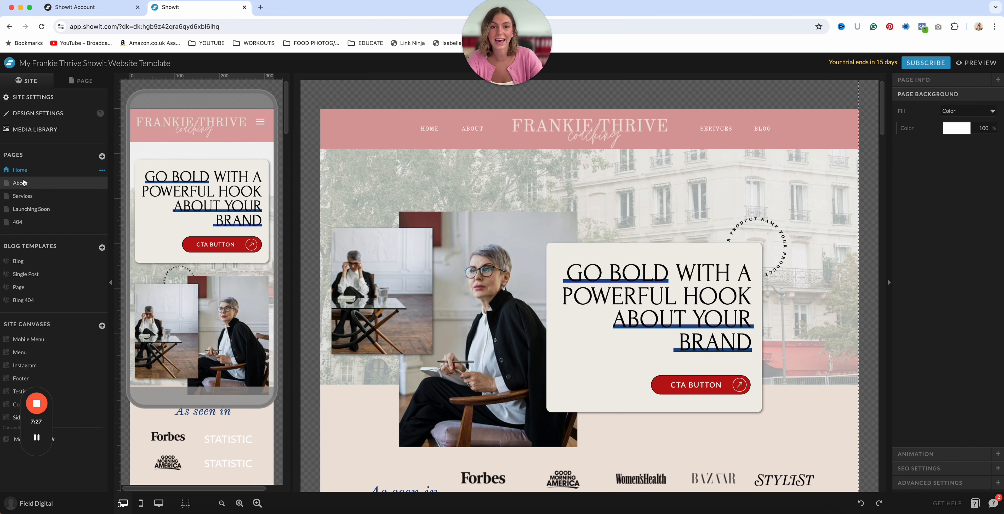
pyautogui.click(22, 188)
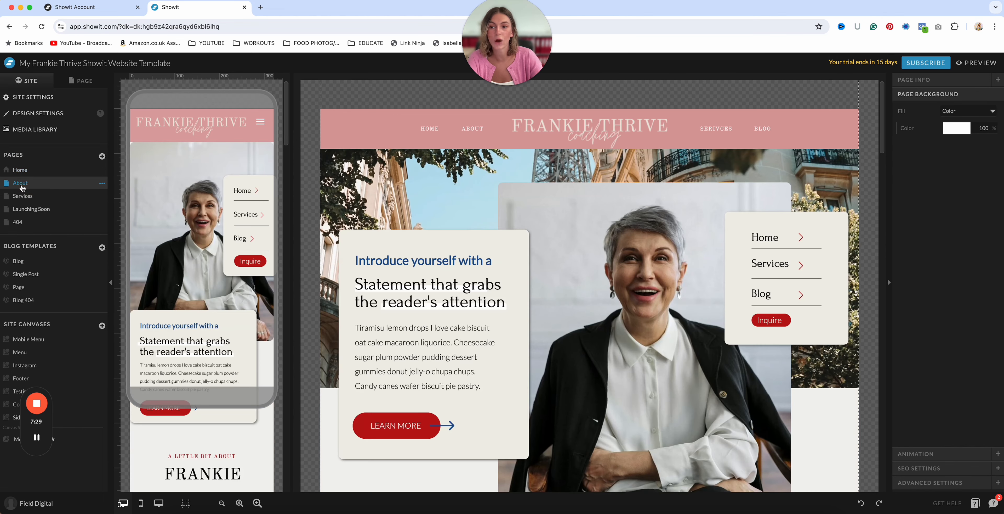
pyautogui.click(21, 195)
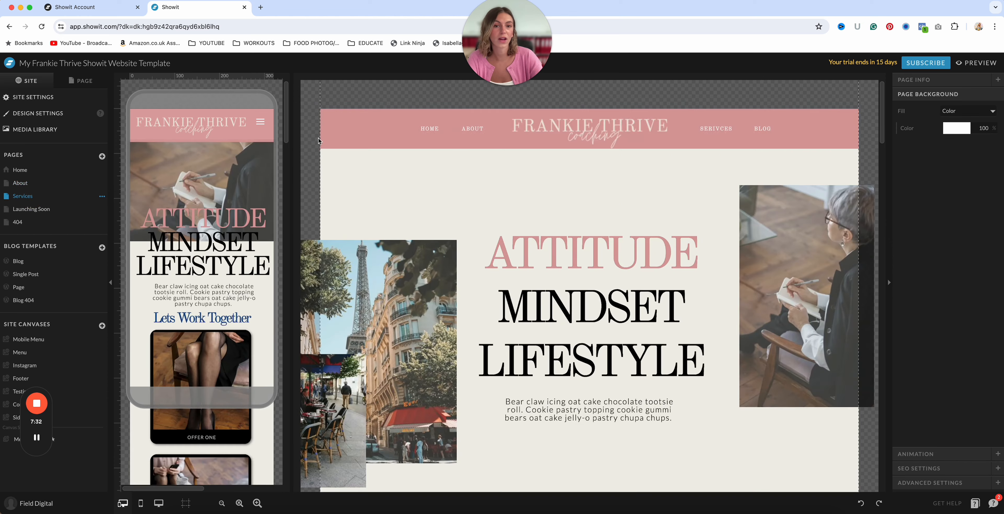
pyautogui.moveTo(701, 115)
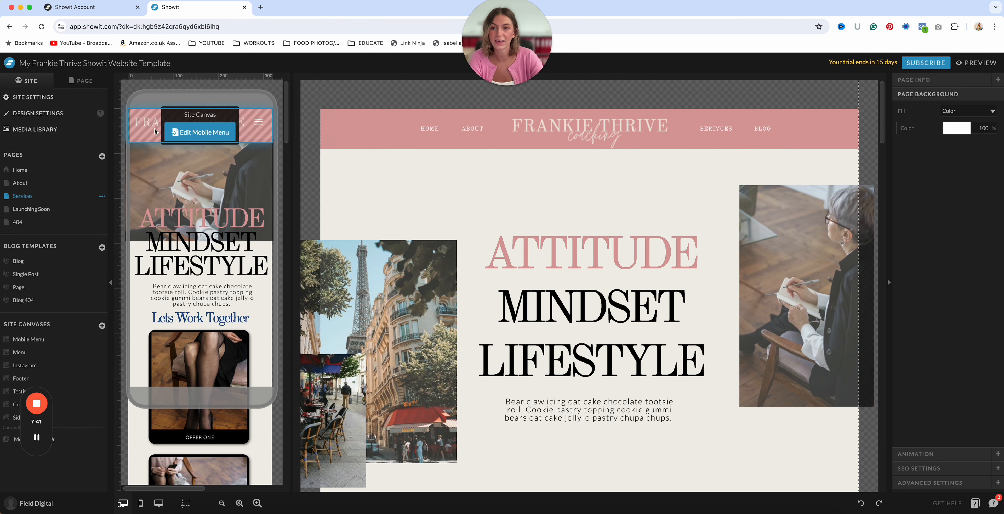
# Step: Return to the Home page and open the text style settings of the "Go bold with a powerful hook" headline
pyautogui.click(25, 170)
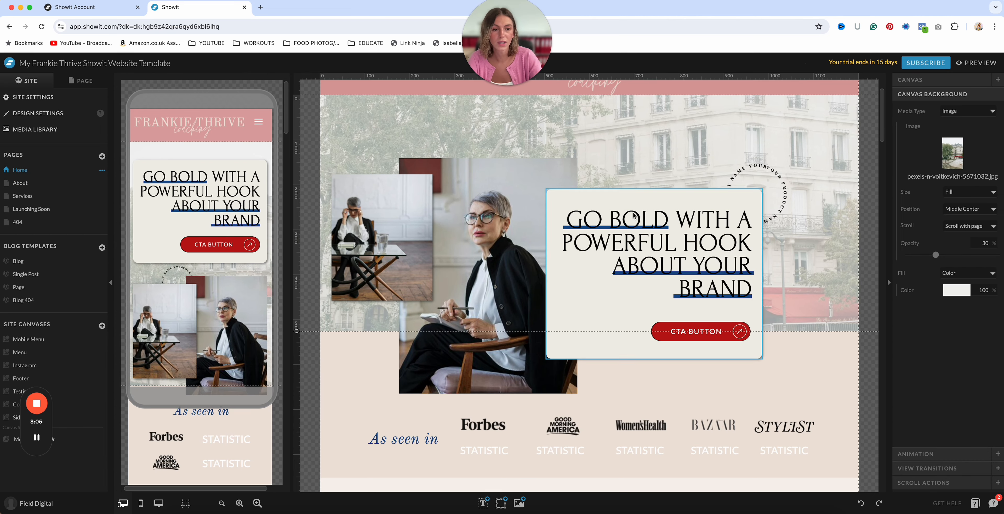
pyautogui.click(697, 227)
pyautogui.doubleClick(697, 227)
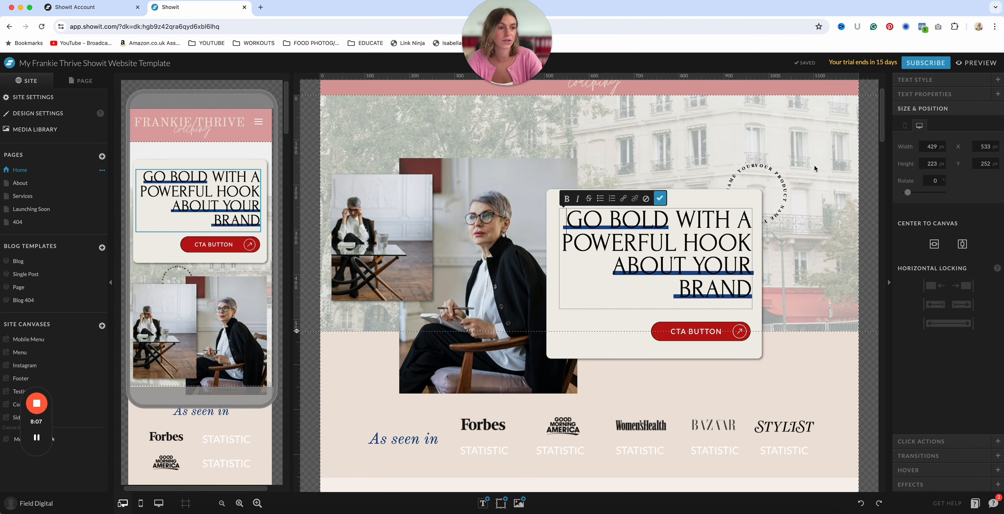
pyautogui.press('Escape')
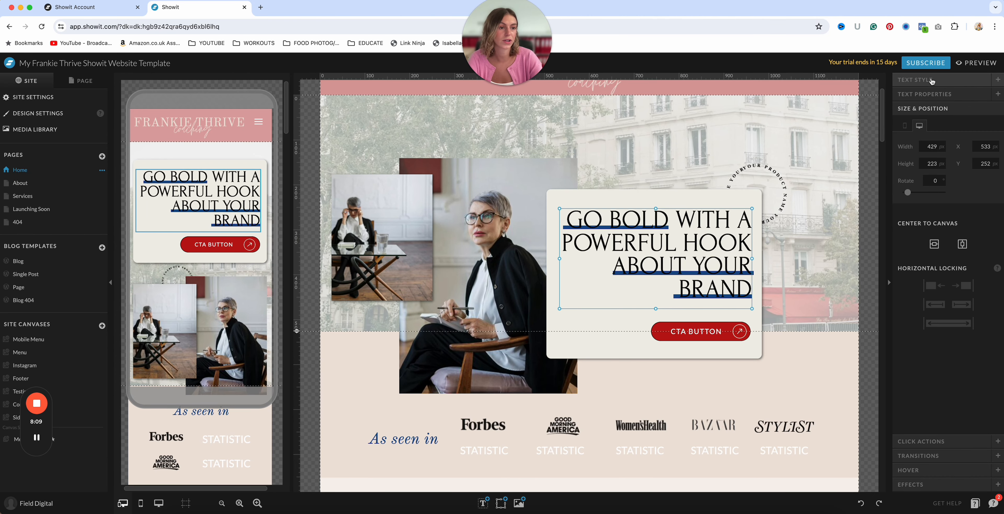
pyautogui.click(931, 79)
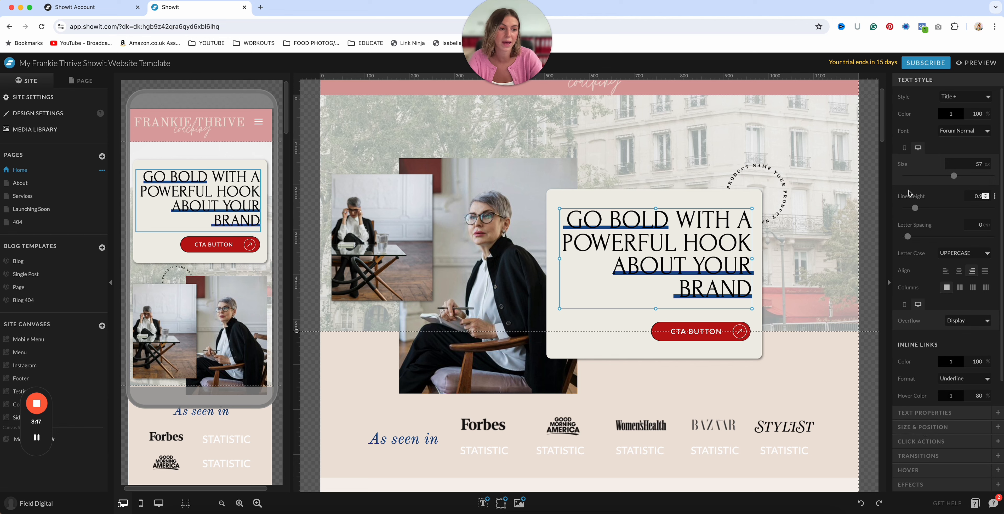
# Step: Try a line height of 3.8 and letter spacing of 0.27 on the headline, and undo both changes
pyautogui.moveTo(916, 209); pyautogui.dragTo(939, 208)
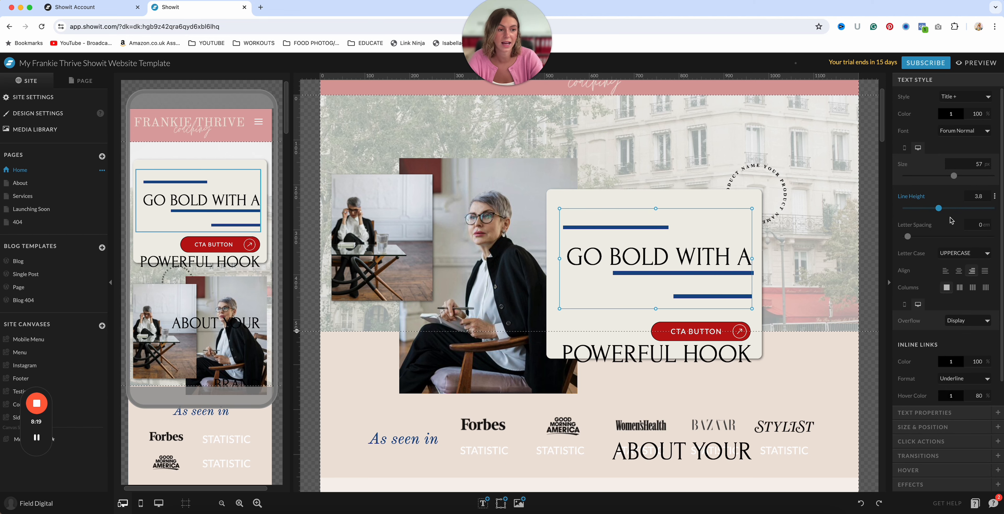
pyautogui.moveTo(910, 237)
pyautogui.mouseDown()
pyautogui.moveTo(969, 234)
pyautogui.moveTo(926, 234)
pyautogui.mouseUp()
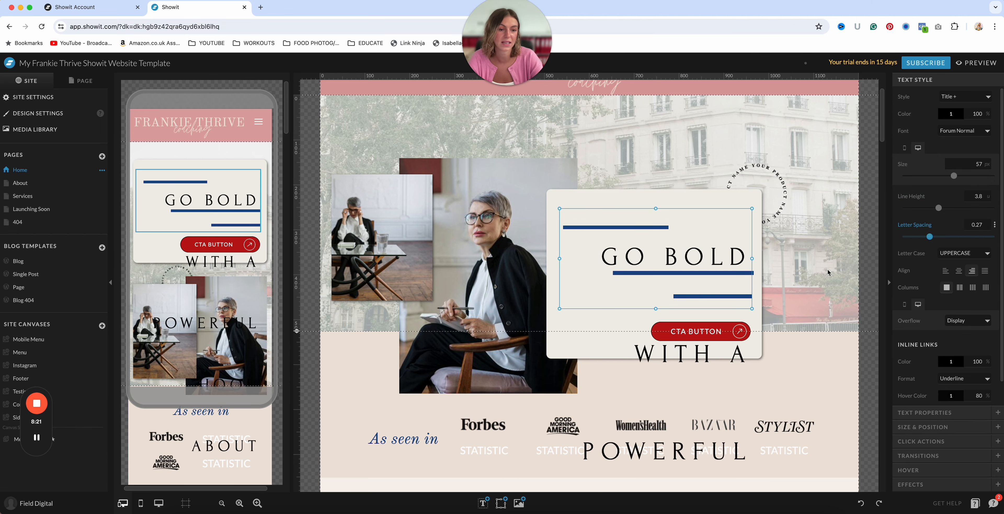
pyautogui.click(825, 276)
pyautogui.press('super+z')
pyautogui.press('super+z')
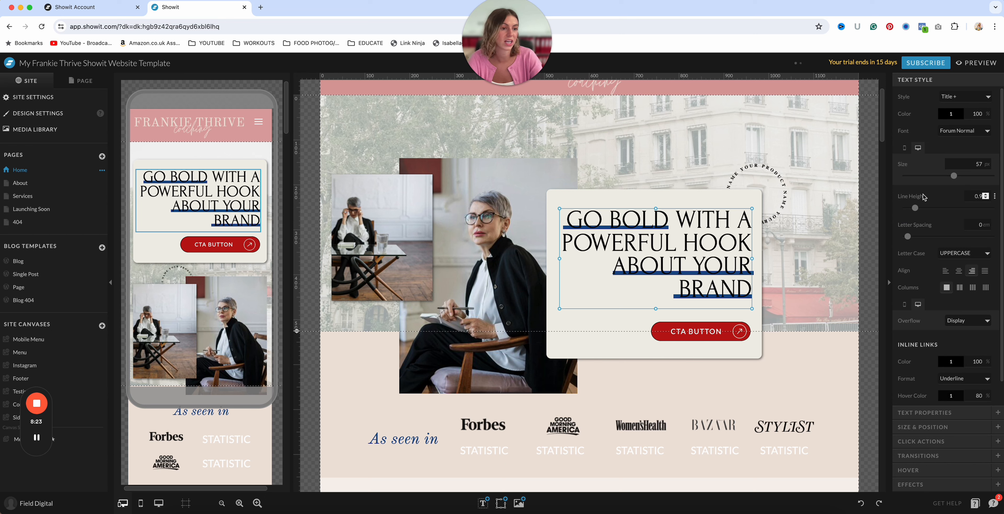
# Step: Set the headline's font to Lato Normal, after trying Almendra Display Normal, and reduce its desktop size to 54 px
pyautogui.click(954, 134)
pyautogui.click(961, 122)
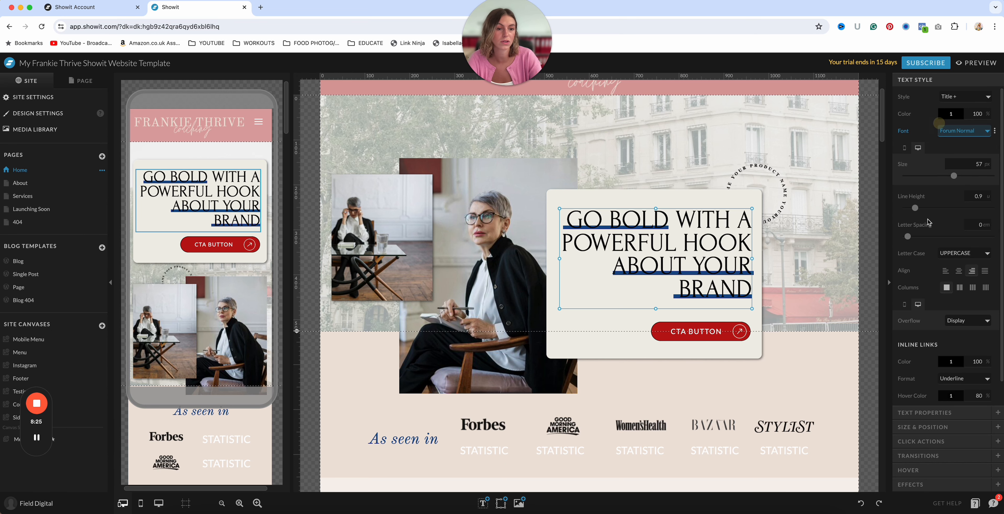
pyautogui.click(940, 134)
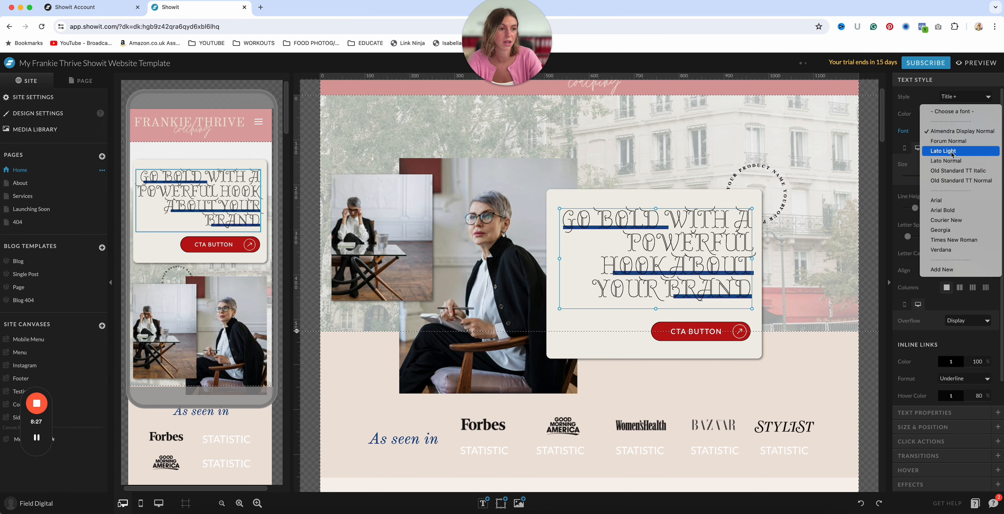
pyautogui.click(957, 162)
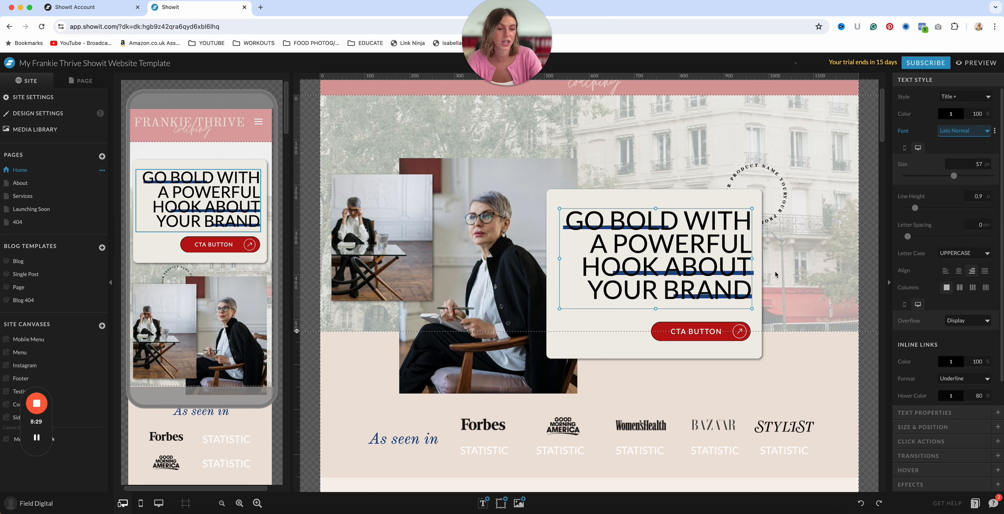
pyautogui.moveTo(954, 178); pyautogui.dragTo(952, 176)
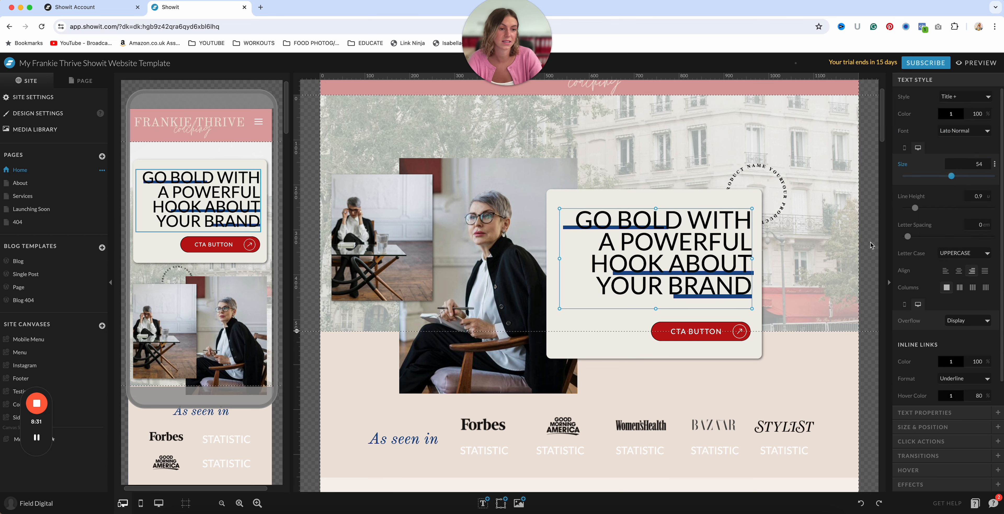
# Step: Extend the underline shape below "Hook about" leftward to span both words and fill it with the tan palette color 3
pyautogui.click(83, 83)
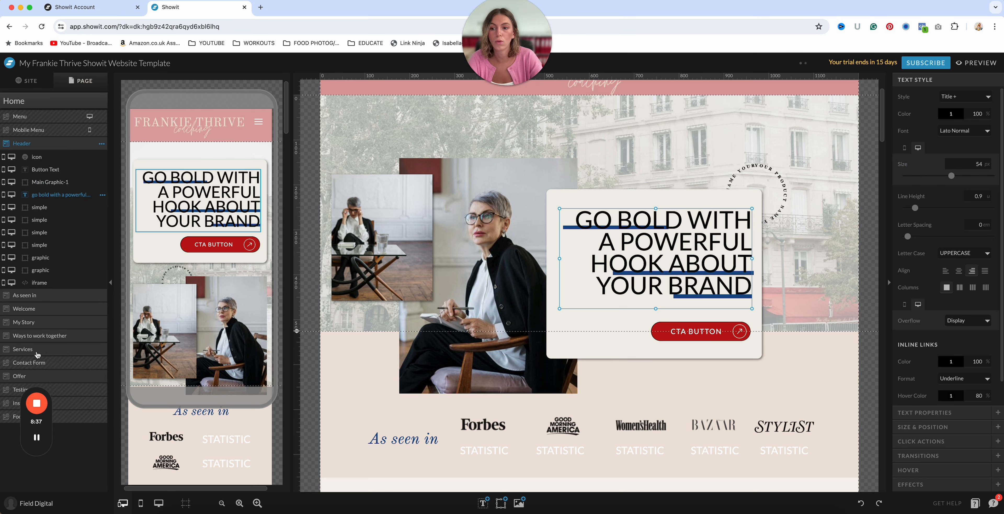
pyautogui.click(54, 212)
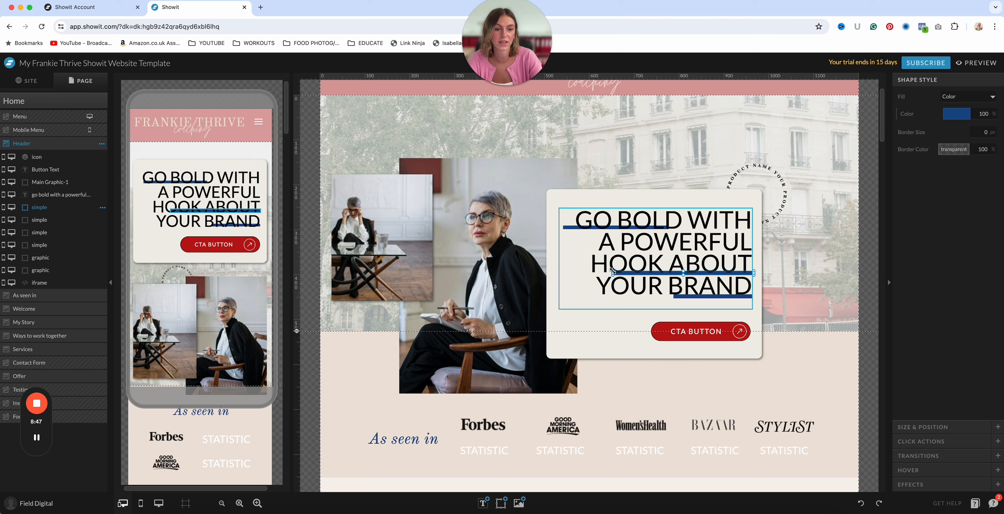
pyautogui.moveTo(613, 273); pyautogui.dragTo(585, 274)
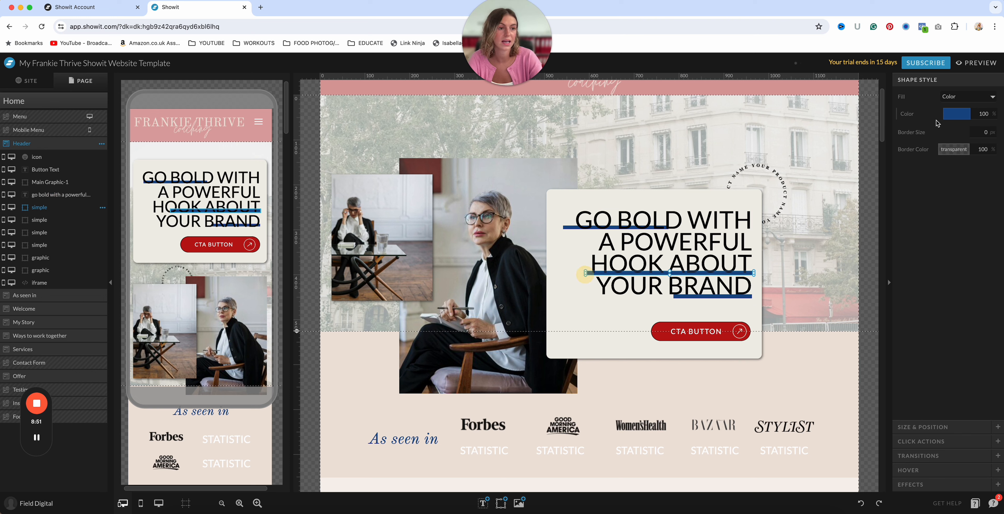
pyautogui.click(956, 113)
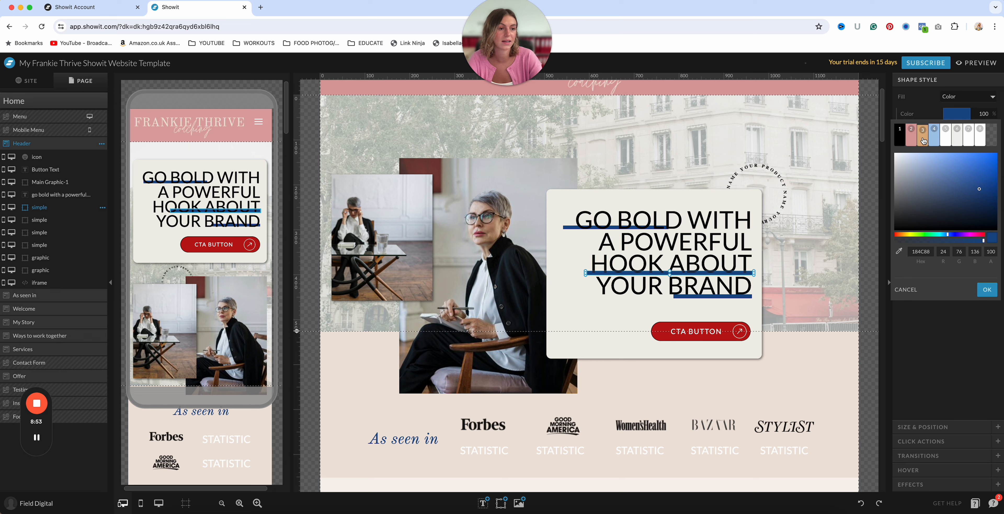
pyautogui.click(924, 141)
# Step: Fill the underline shapes below "Go bold" and "Brand" with the tan palette color 3
pyautogui.click(689, 297)
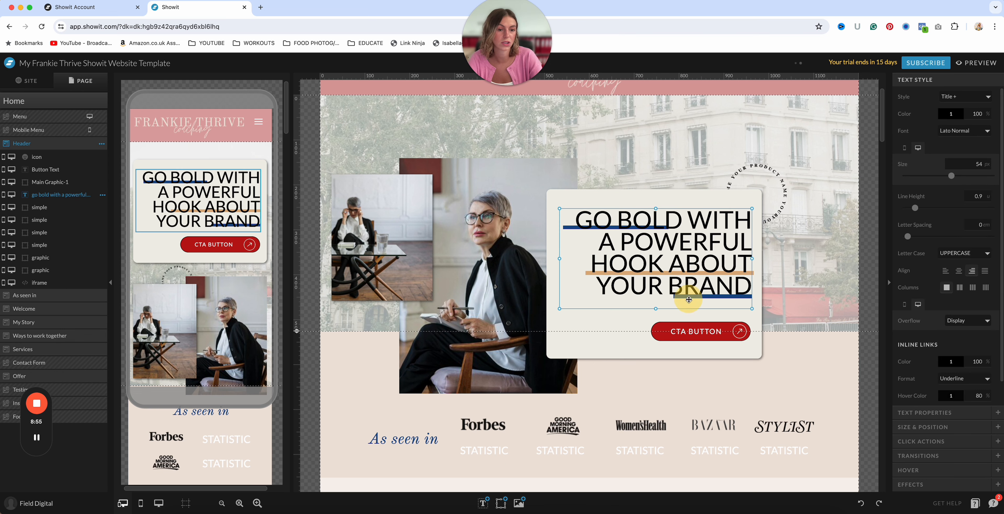
pyautogui.click(40, 232)
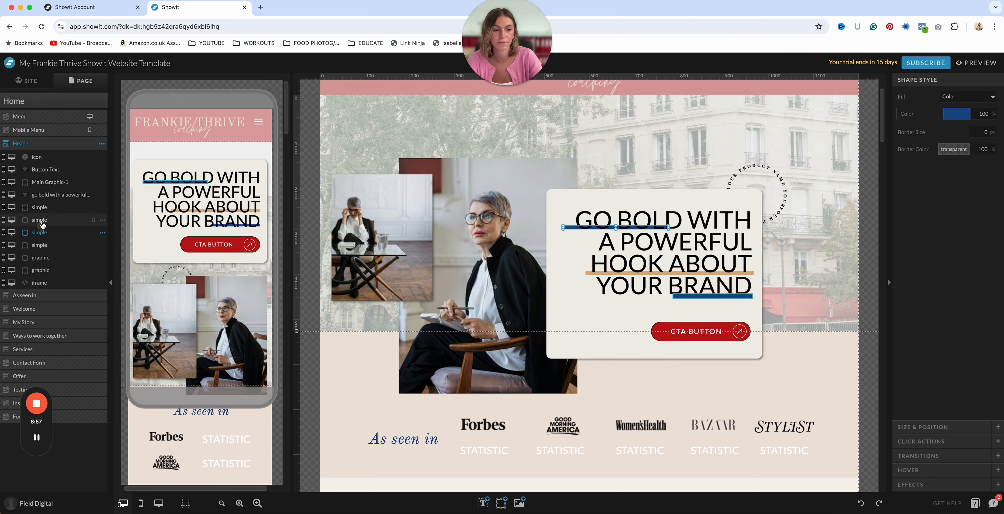
pyautogui.click(957, 113)
pyautogui.click(925, 135)
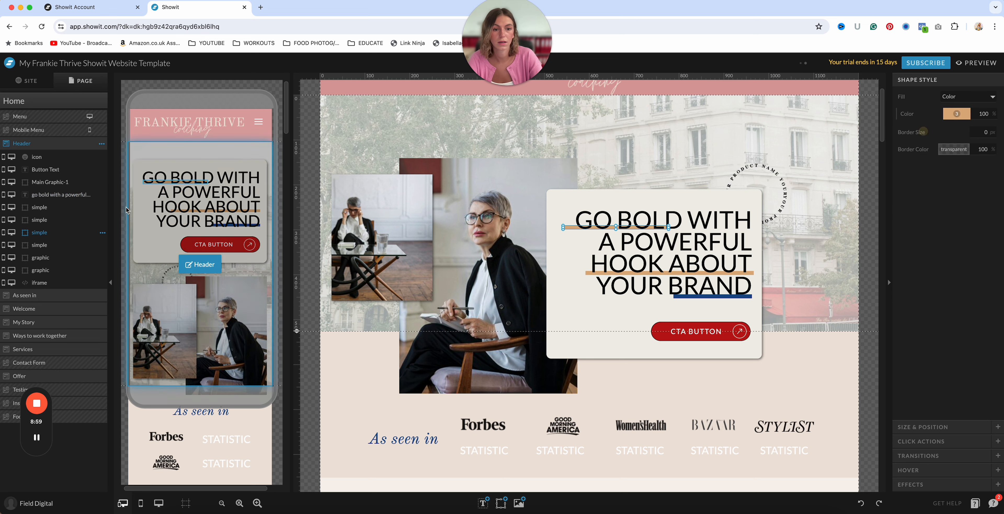
pyautogui.click(37, 220)
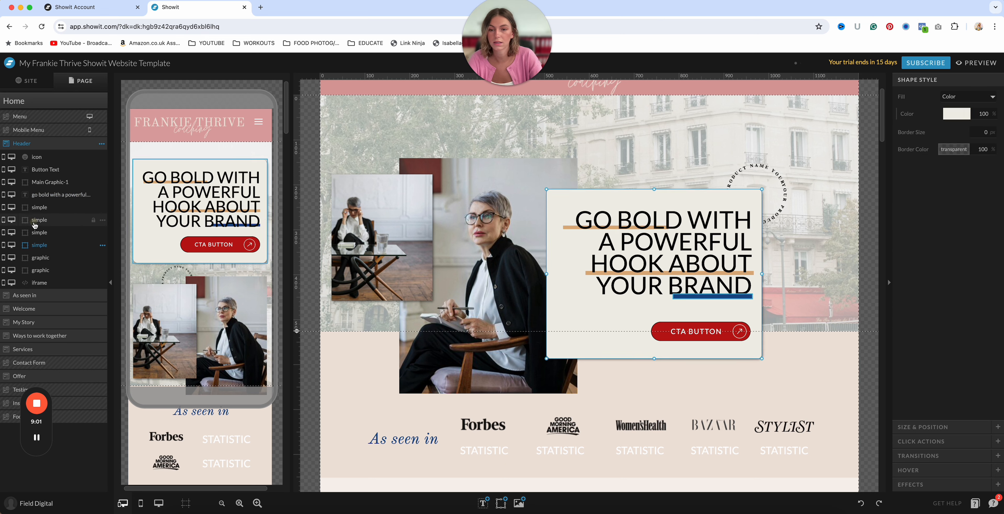
pyautogui.click(957, 114)
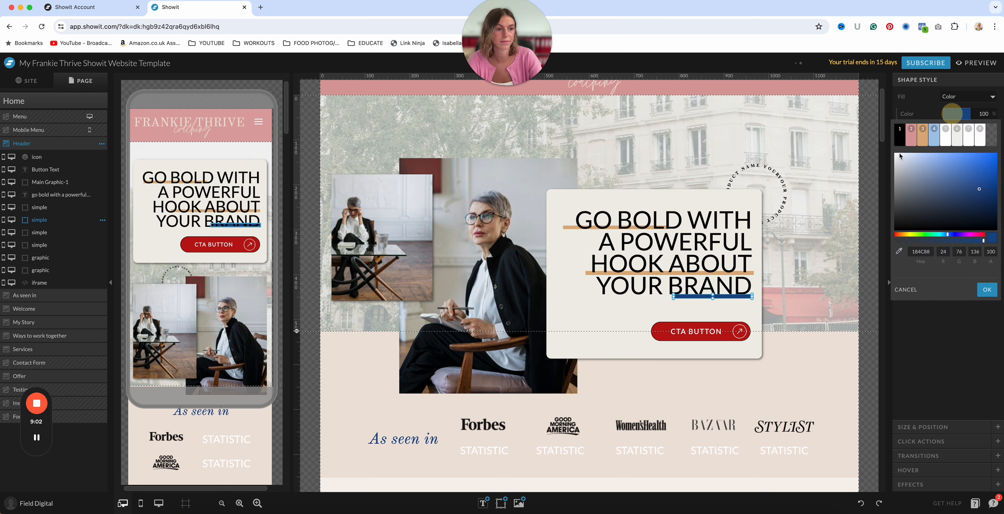
pyautogui.click(922, 137)
pyautogui.click(830, 251)
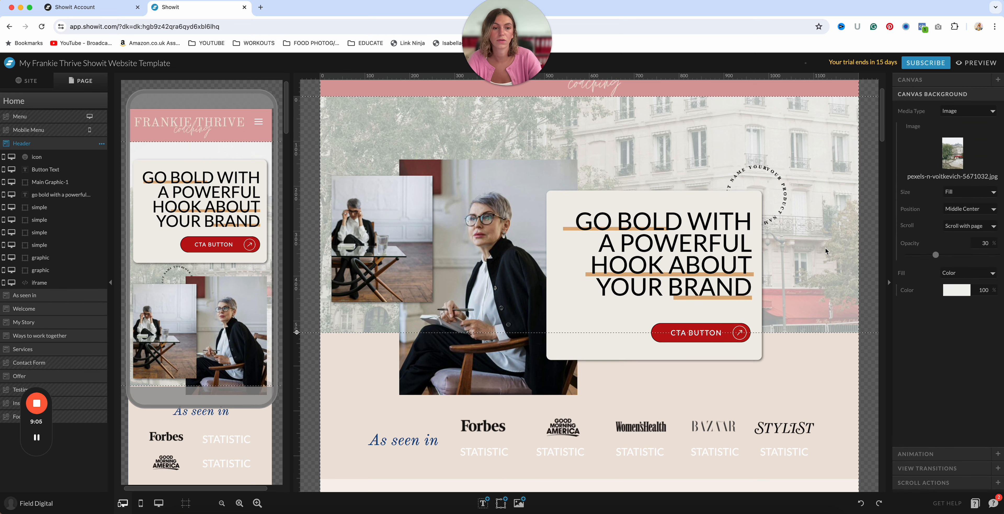
# Step: Replace the header's large portrait of the seated woman with the image 689A5838.jpg
pyautogui.click(494, 251)
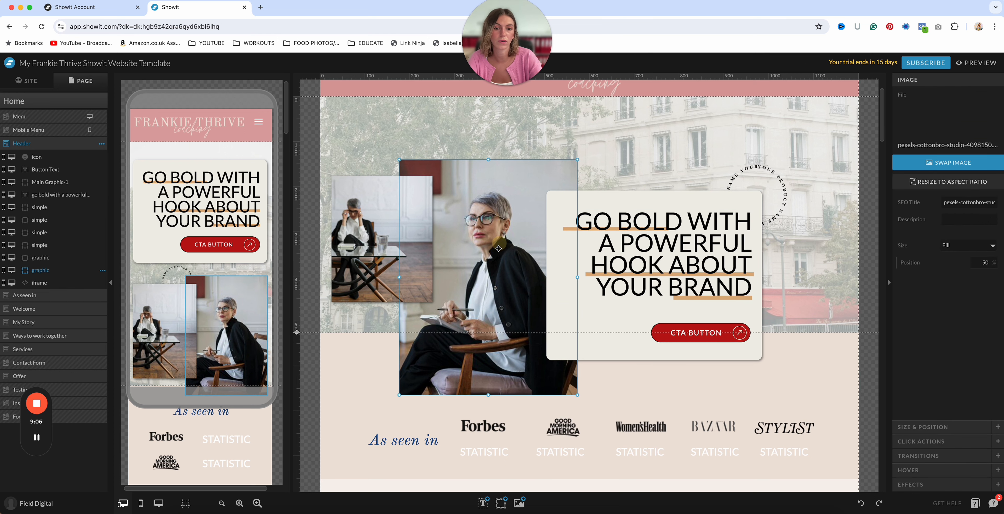
pyautogui.click(448, 146)
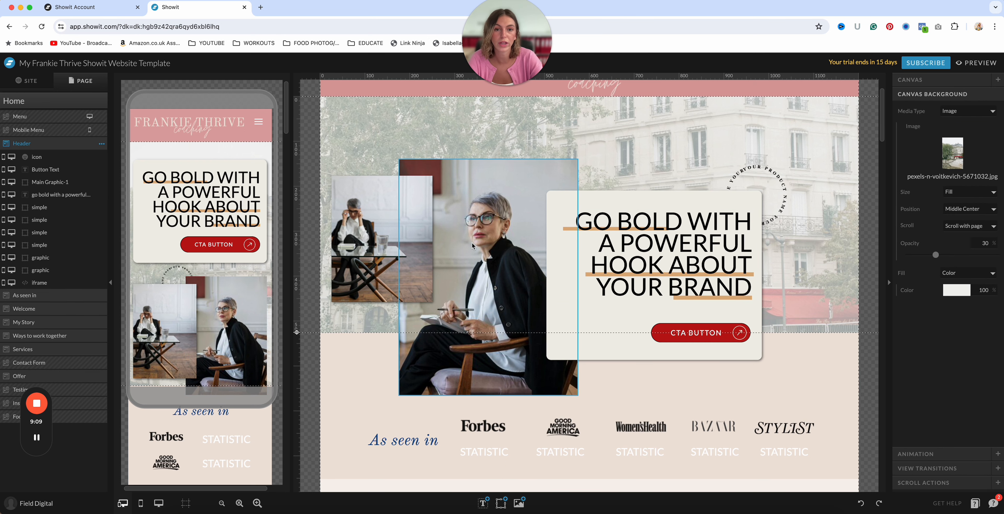
pyautogui.doubleClick(468, 265)
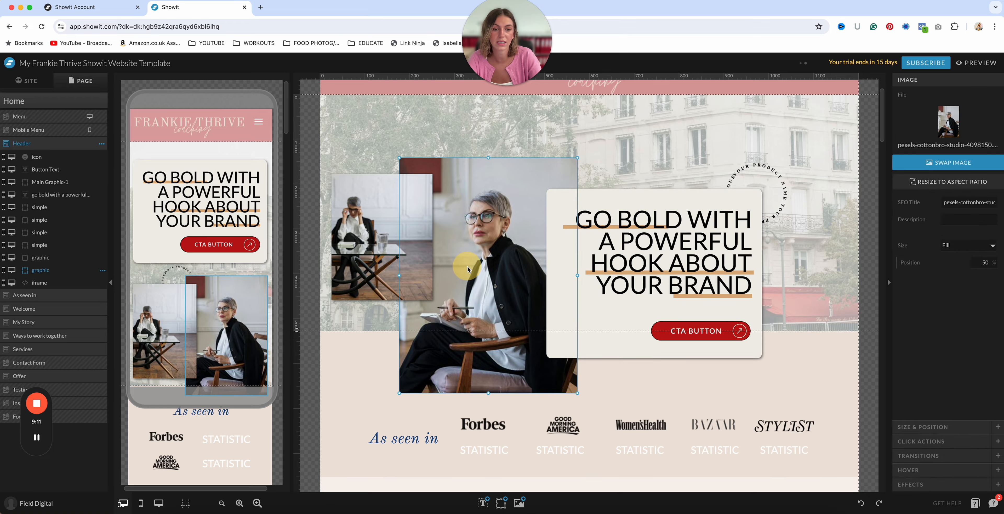
pyautogui.doubleClick(257, 162)
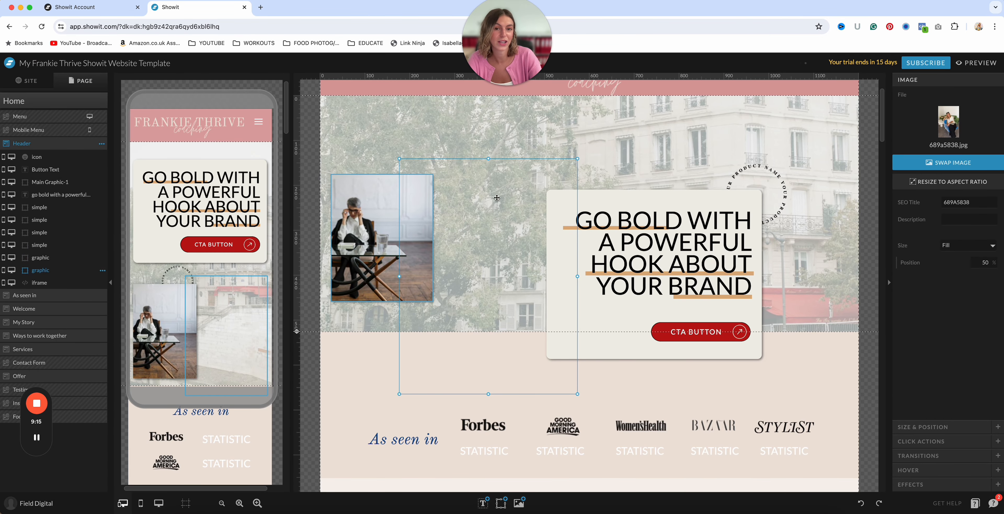
pyautogui.click(633, 142)
# Step: Open the custom code of the rotating circular text in the header for editing
pyautogui.scroll(2, 741, 187)
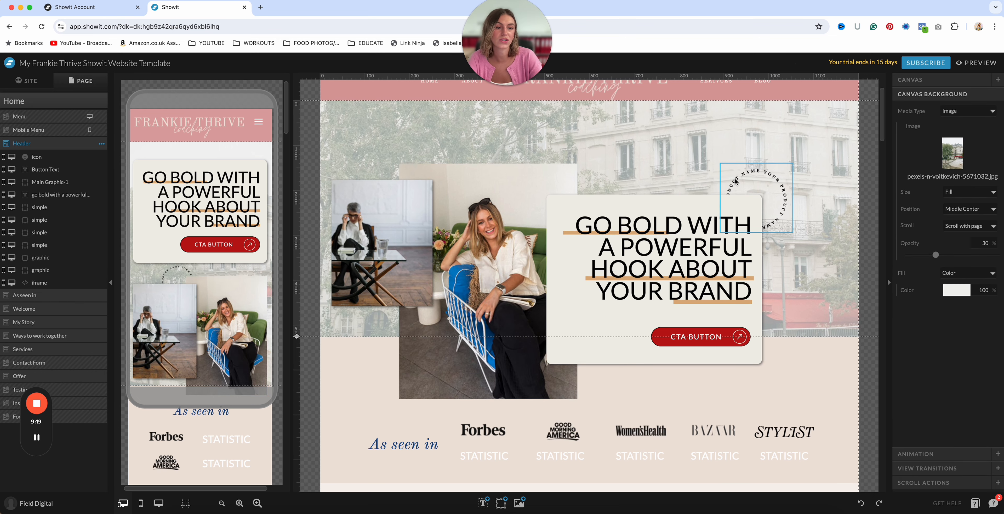
pyautogui.scroll(1, 766, 220)
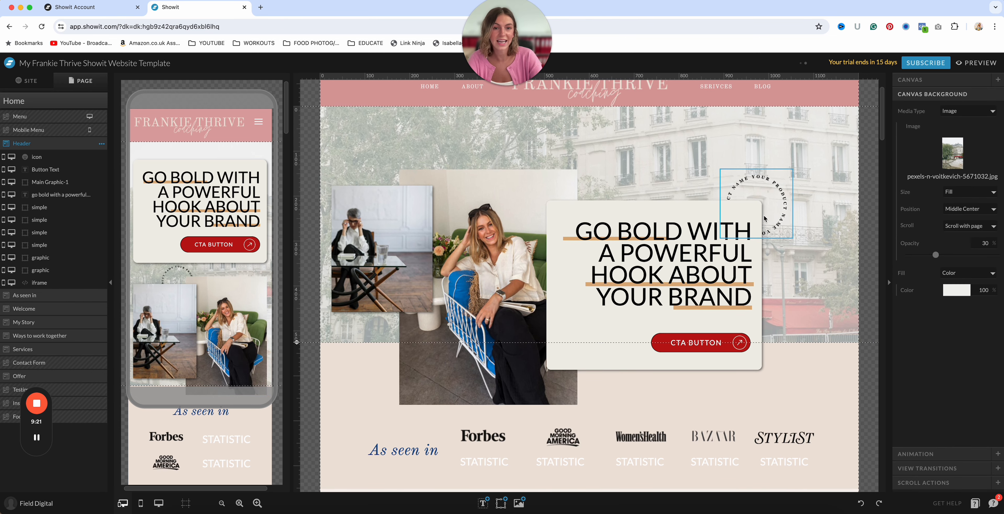
pyautogui.scroll(1, 745, 188)
pyautogui.doubleClick(745, 188)
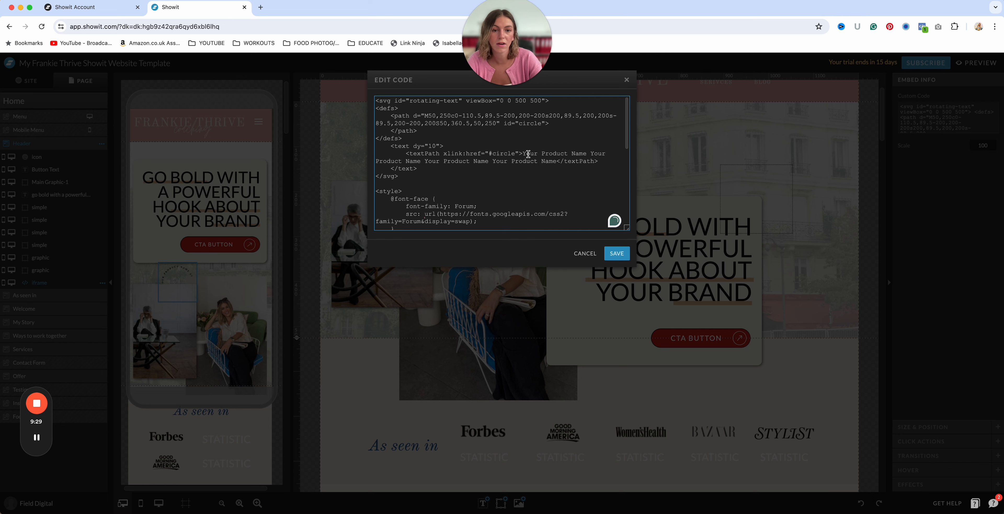
pyautogui.moveTo(522, 154); pyautogui.dragTo(560, 159)
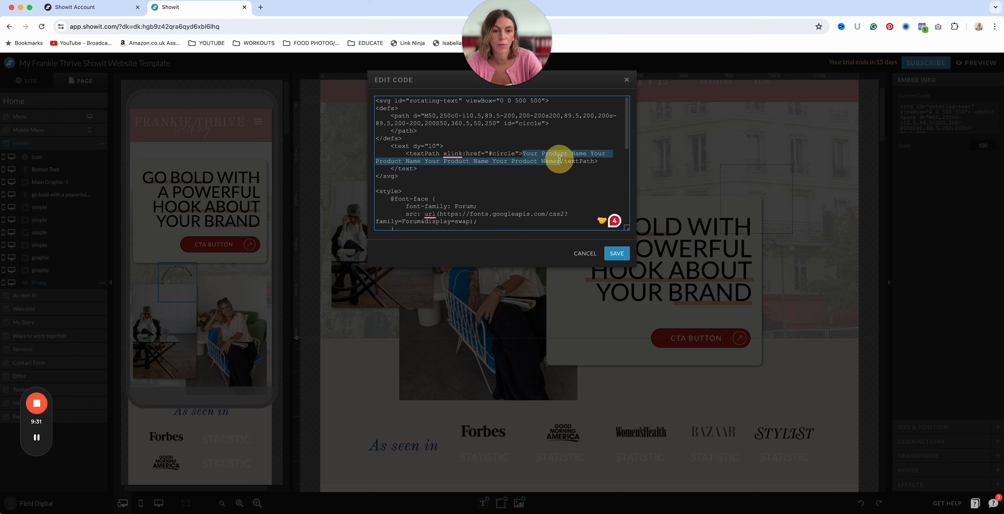
pyautogui.press('BackSpace')
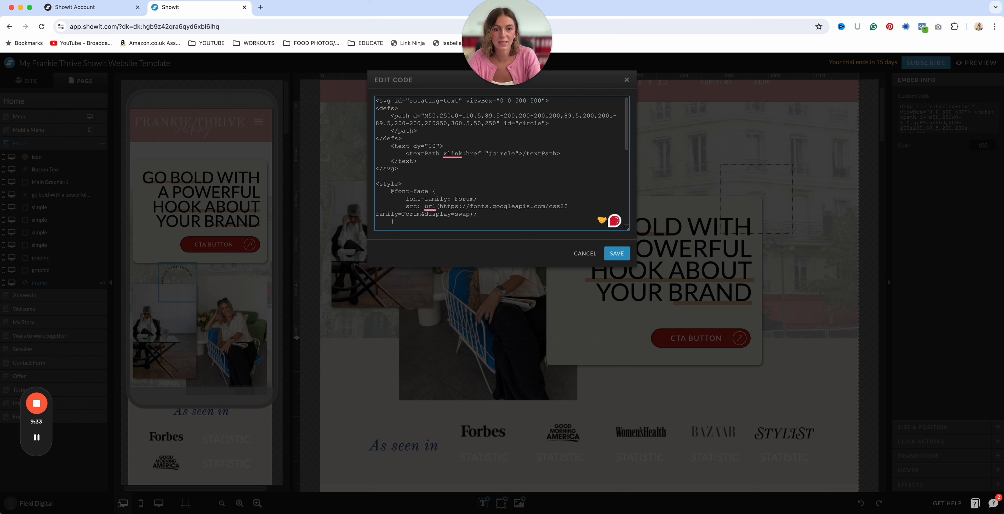
pyautogui.press('super+z')
pyautogui.click(557, 173)
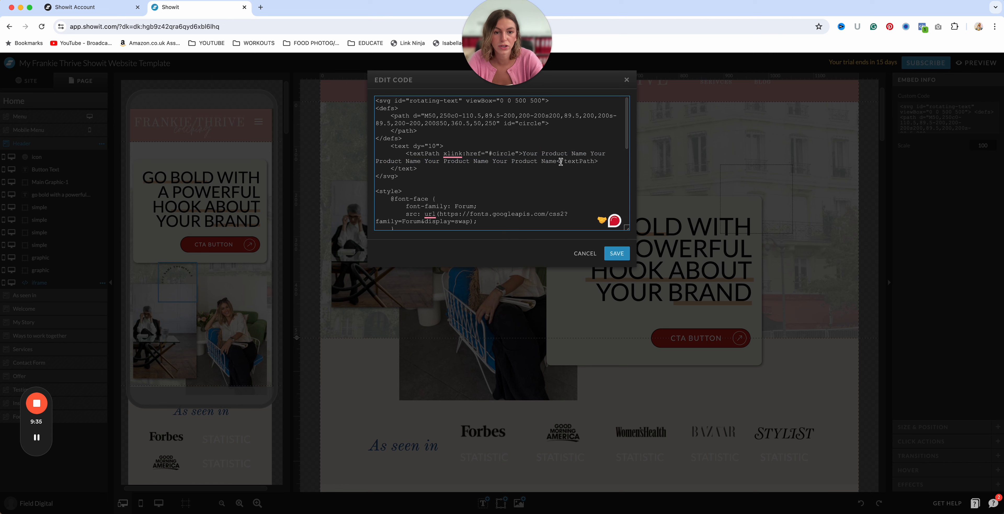
# Step: Replace the repeated "Your Product Name" text in the rotating circle's code with the owner's name in capitals, repeated four times, and save
pyautogui.moveTo(524, 153); pyautogui.dragTo(556, 161)
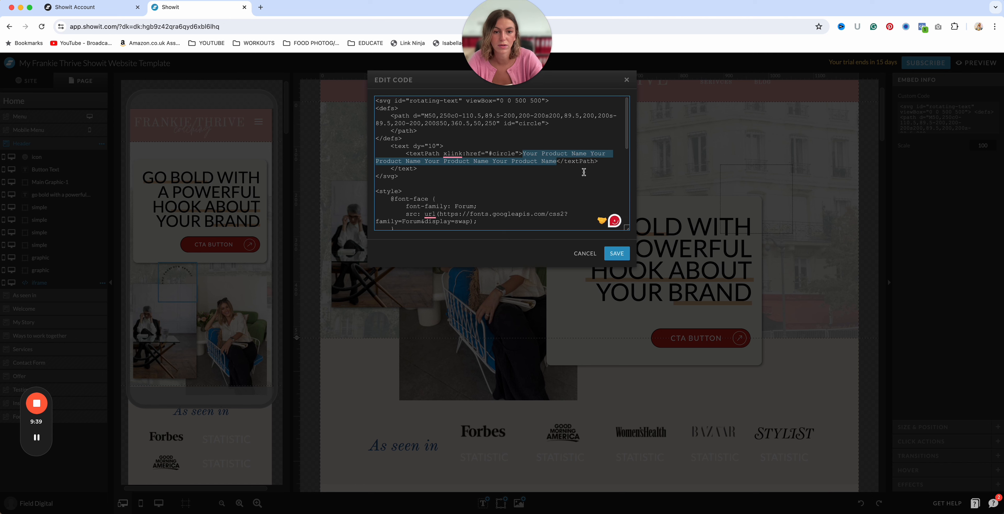
pyautogui.press('BackSpace')
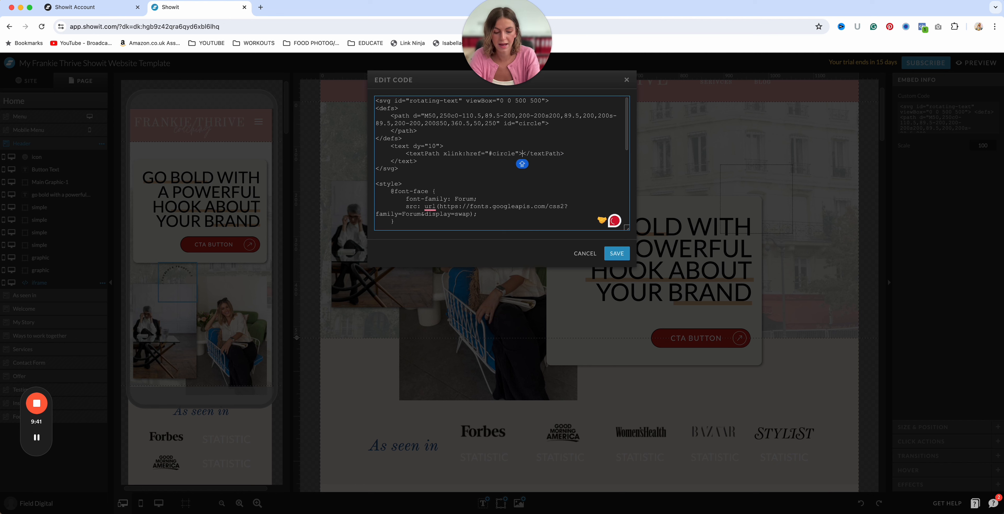
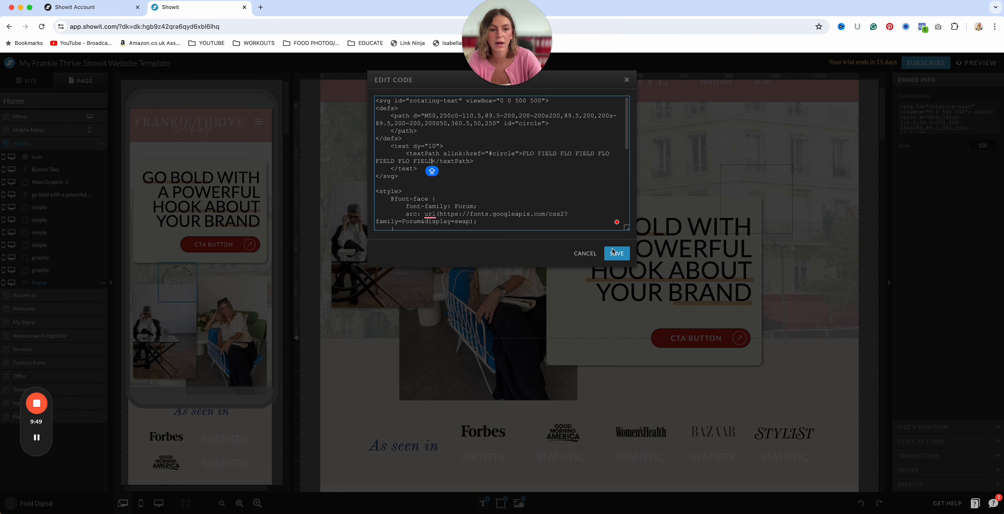
pyautogui.click(618, 256)
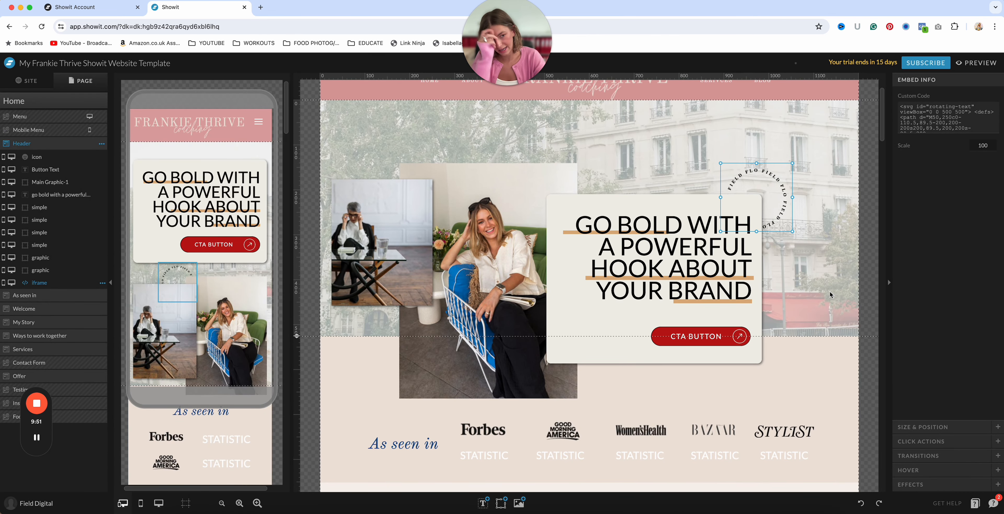
# Step: View the image library for swapping the Forbes logo in the As seen in section, and close it
pyautogui.scroll(-1, 810, 285)
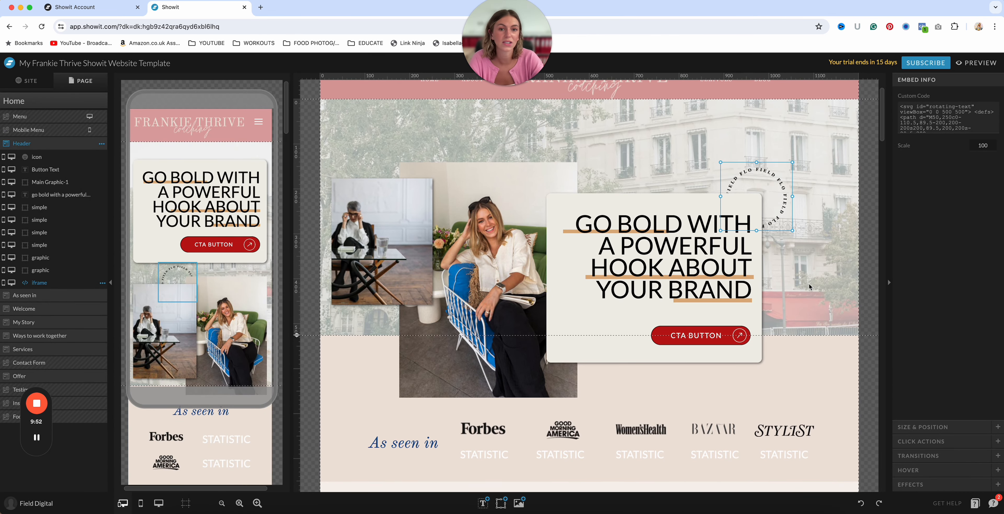
pyautogui.click(829, 250)
pyautogui.scroll(-5, 479, 344)
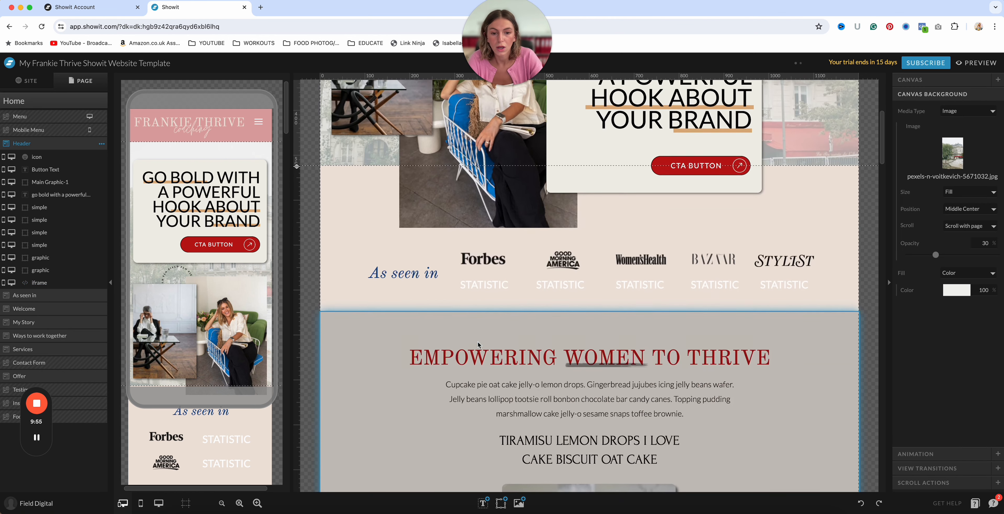
pyautogui.click(477, 254)
pyautogui.click(477, 254)
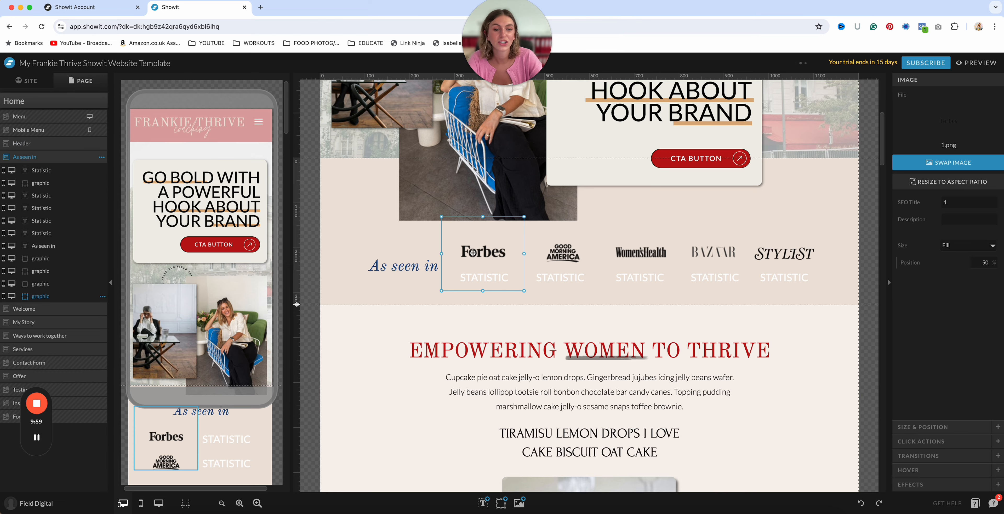
pyautogui.doubleClick(472, 253)
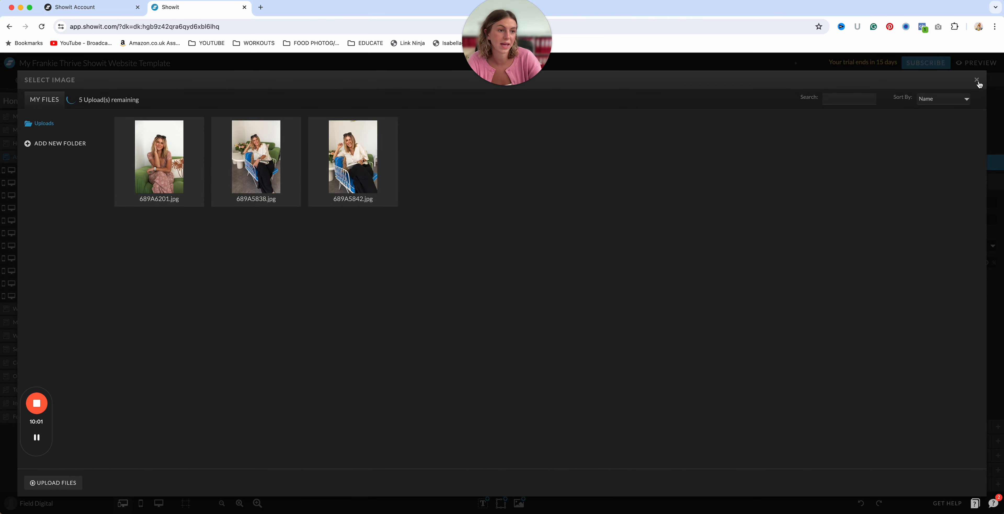
pyautogui.click(978, 82)
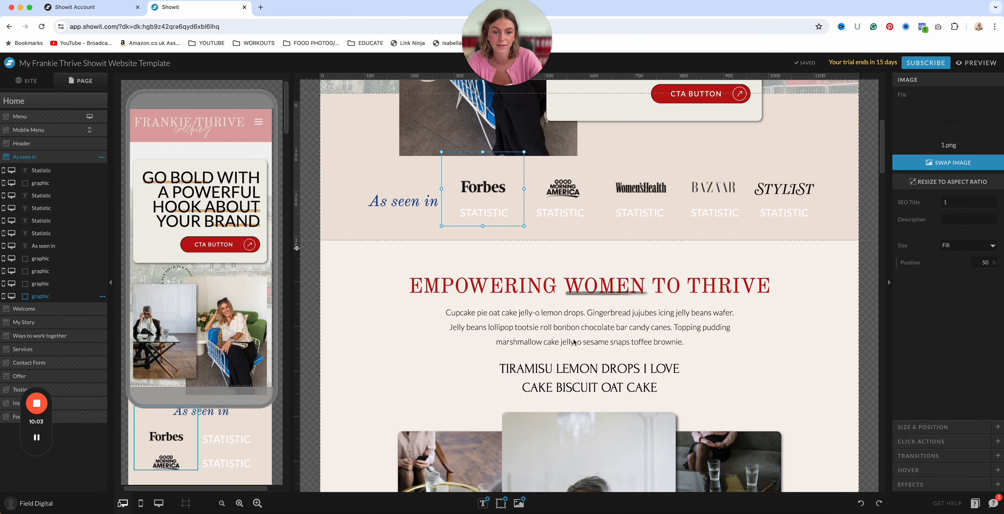
# Step: Select the Welcome canvas and examine the click action of its right arrow
pyautogui.scroll(-10, 574, 342)
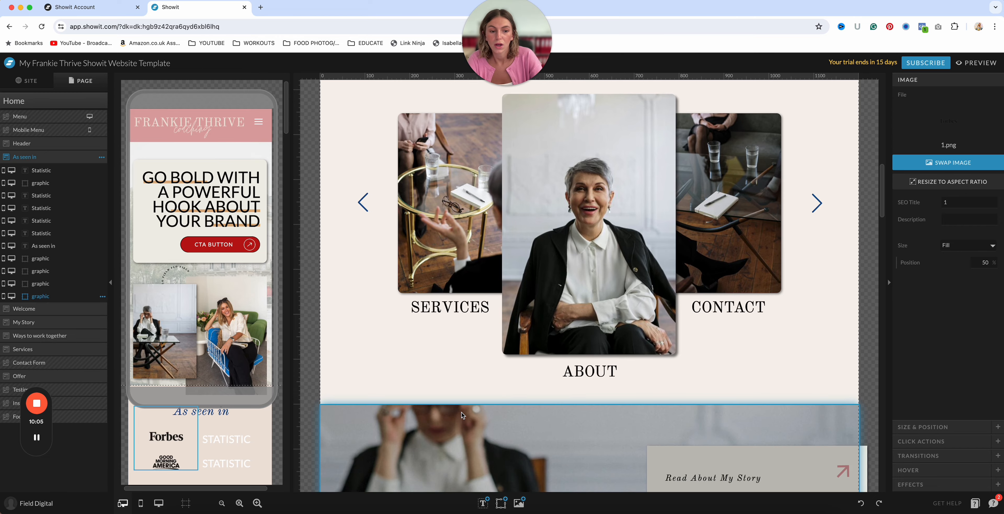
pyautogui.scroll(-2, 463, 415)
pyautogui.scroll(4, 464, 397)
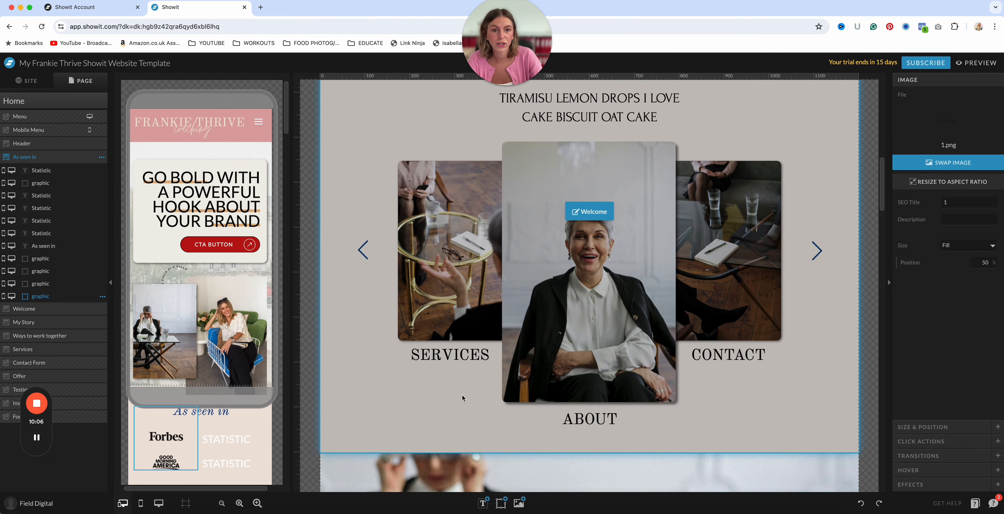
pyautogui.click(370, 117)
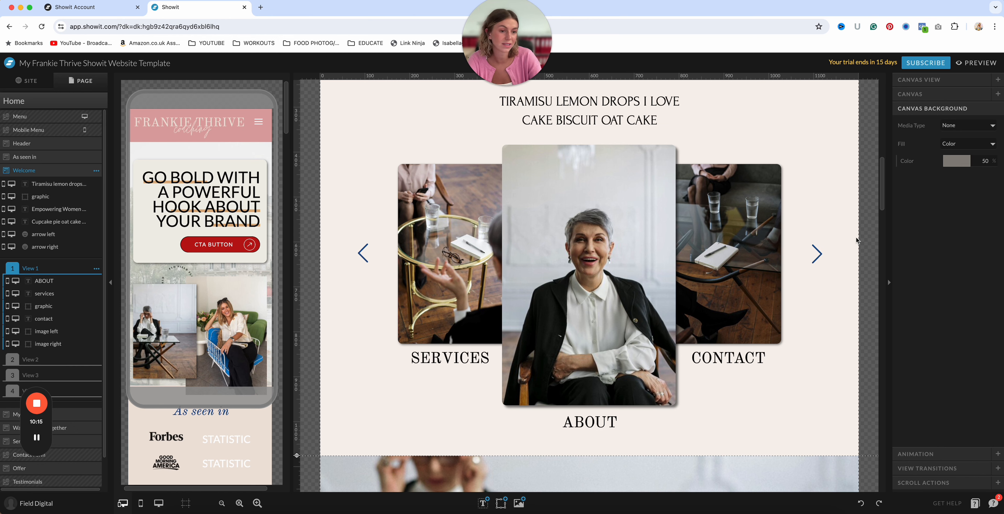
pyautogui.click(817, 255)
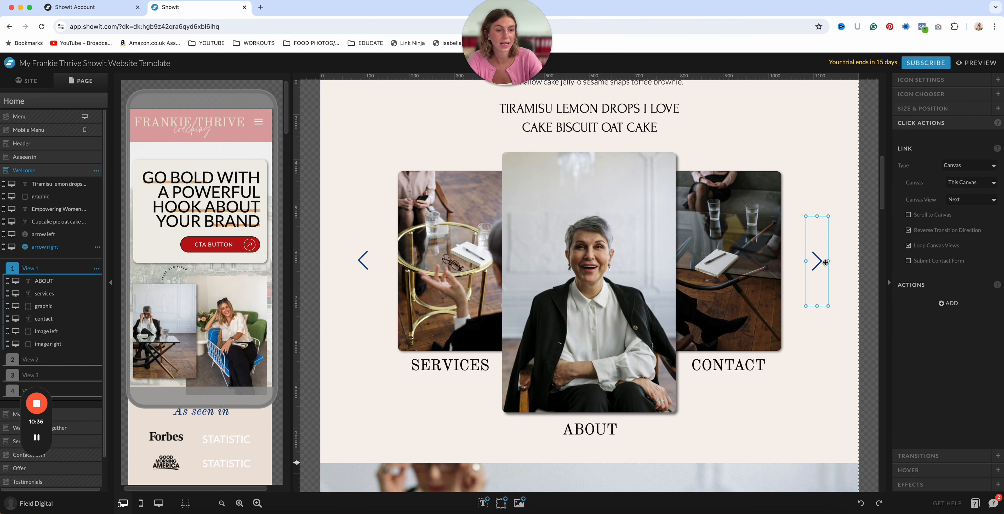
# Step: Look through the Welcome canvas's further views up to View 4, the Contact view
pyautogui.click(33, 358)
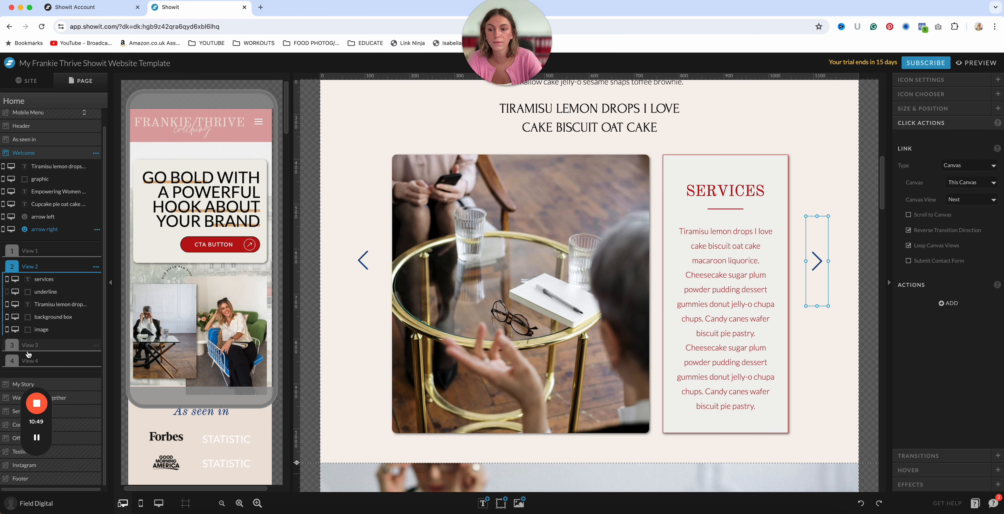
pyautogui.click(33, 336)
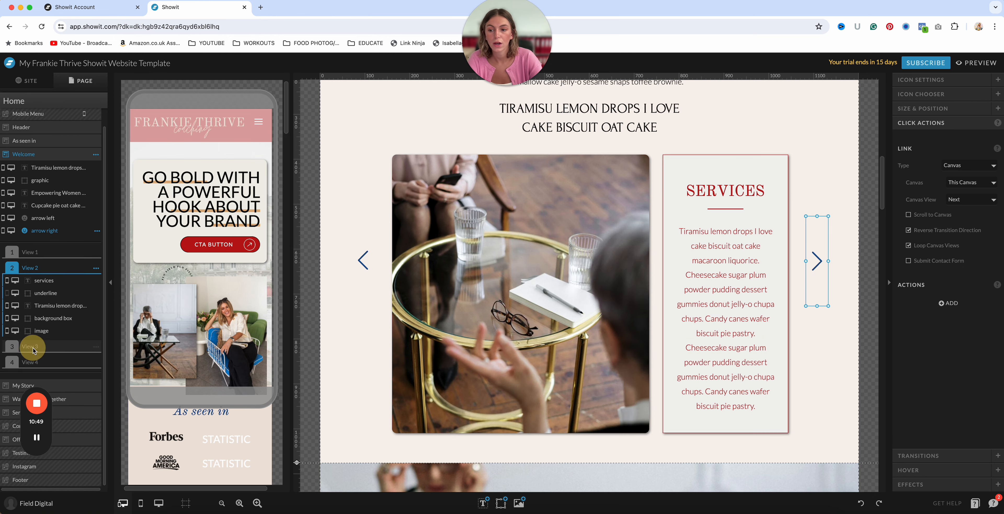
pyautogui.click(32, 364)
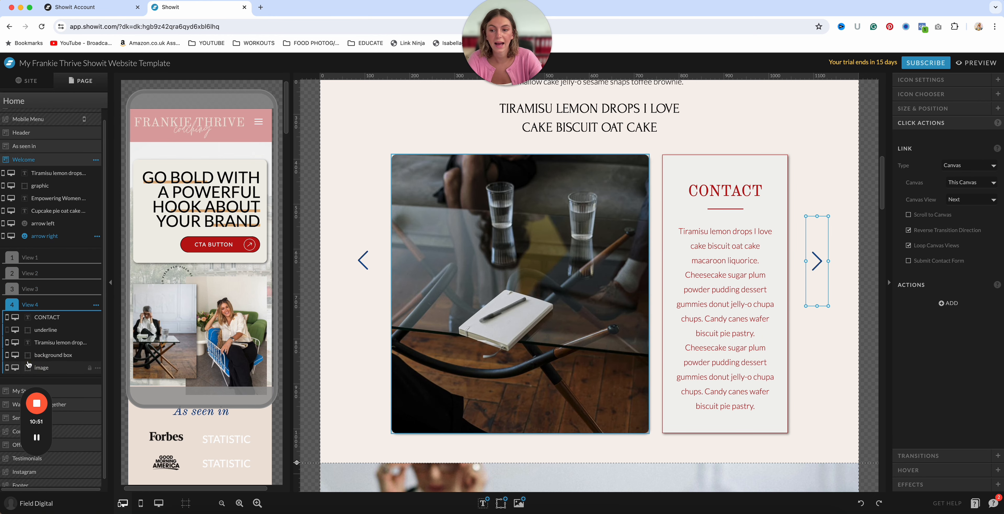
# Step: Try overwriting the end of the Contact paragraph in View 4 with "SKFHBSDKFB", and undo the text change
pyautogui.click(686, 290)
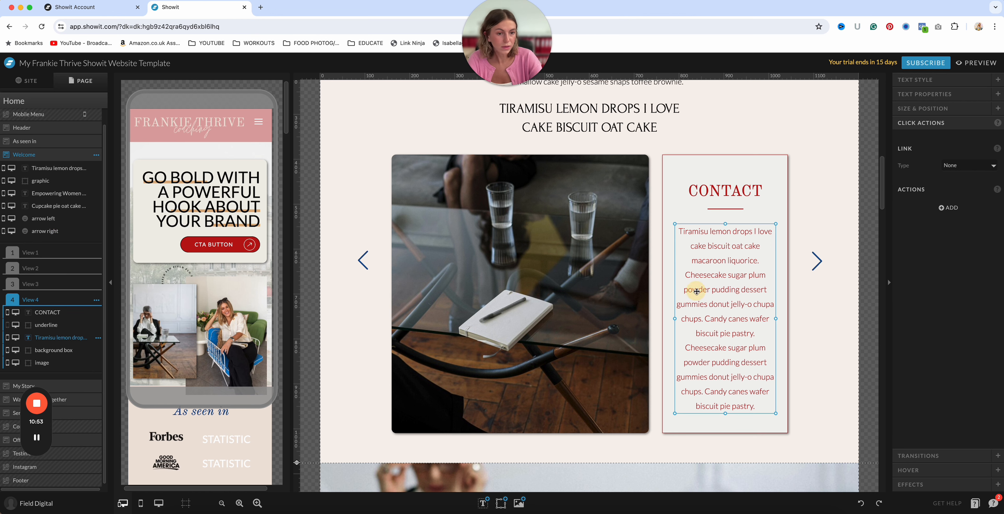
pyautogui.doubleClick(713, 281)
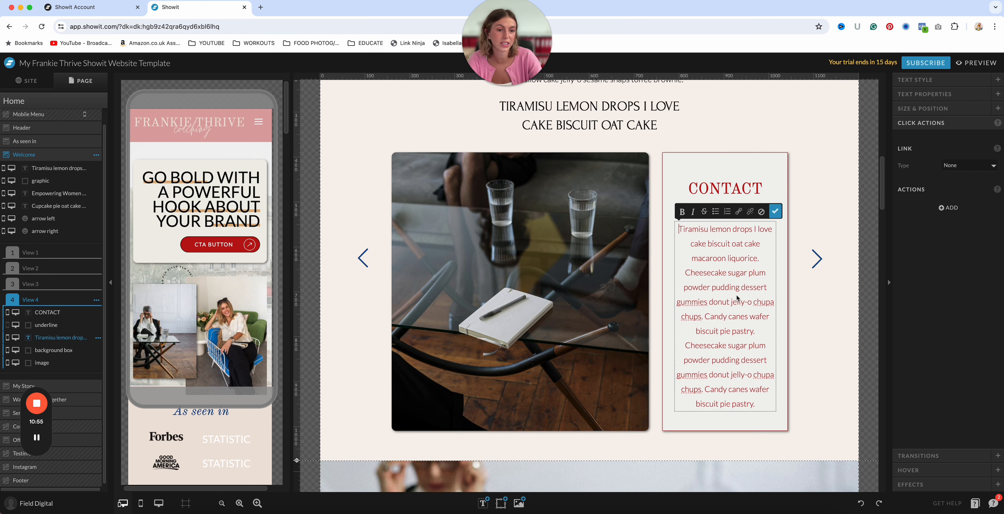
pyautogui.click(726, 318)
pyautogui.moveTo(756, 405); pyautogui.dragTo(720, 380)
pyautogui.write('SKFHBSDKFB')
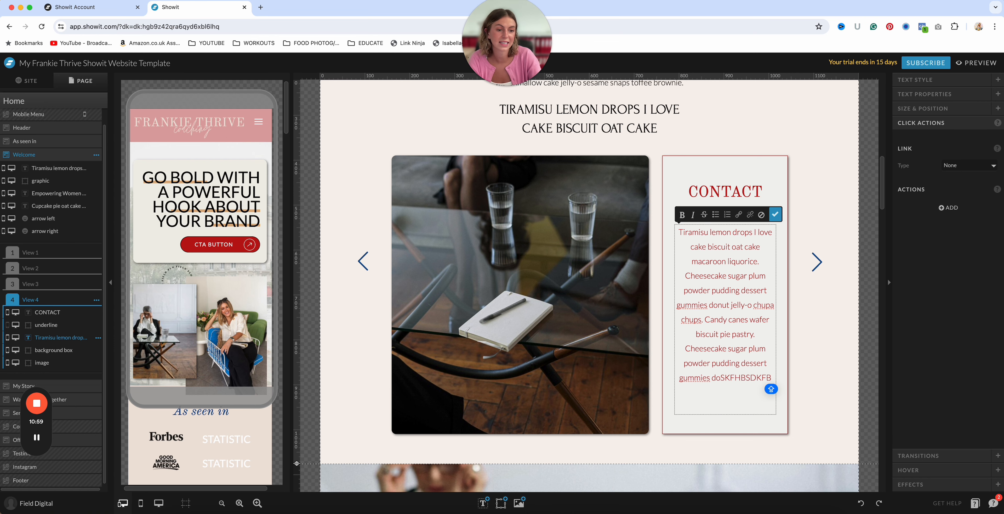
pyautogui.click(833, 369)
pyautogui.press('cmd+z')
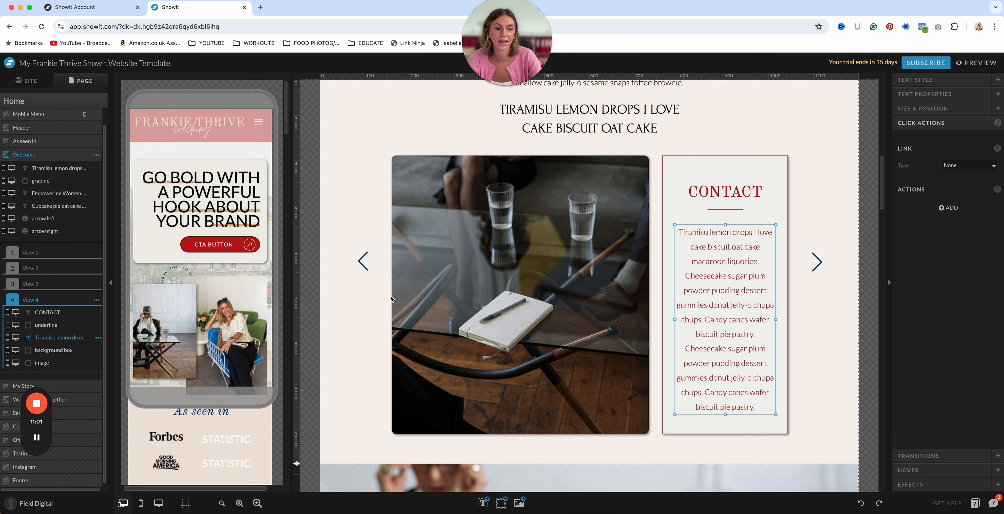
# Step: Go back through View 3 and View 2 of the Welcome canvas to View 1
pyautogui.click(30, 283)
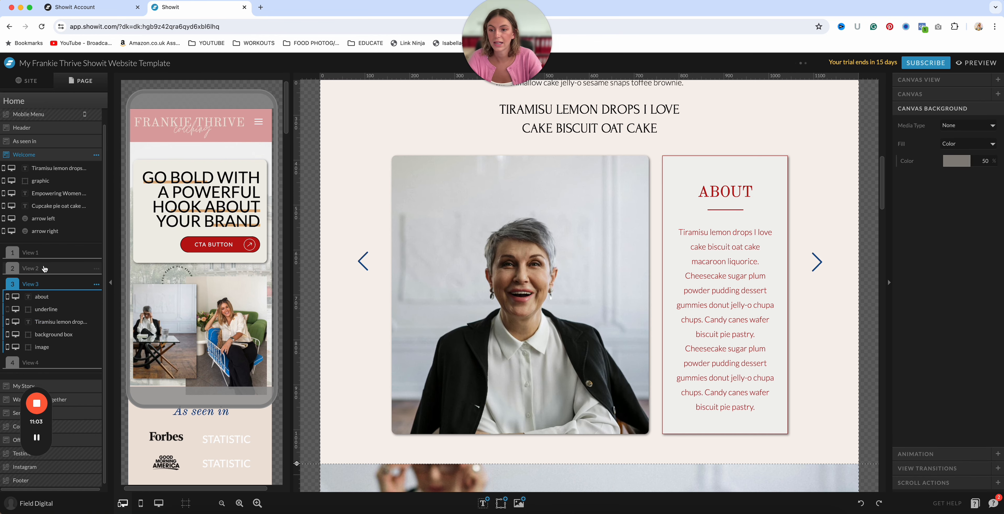
pyautogui.click(42, 268)
pyautogui.click(31, 252)
# Step: Examine the My Story canvas's general settings and its canvas background settings
pyautogui.scroll(-5, 440, 307)
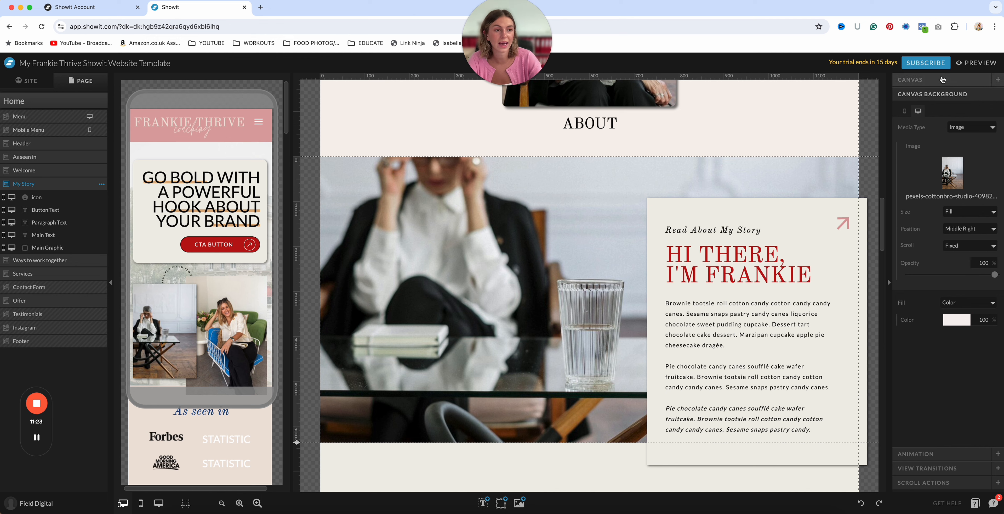
pyautogui.click(941, 84)
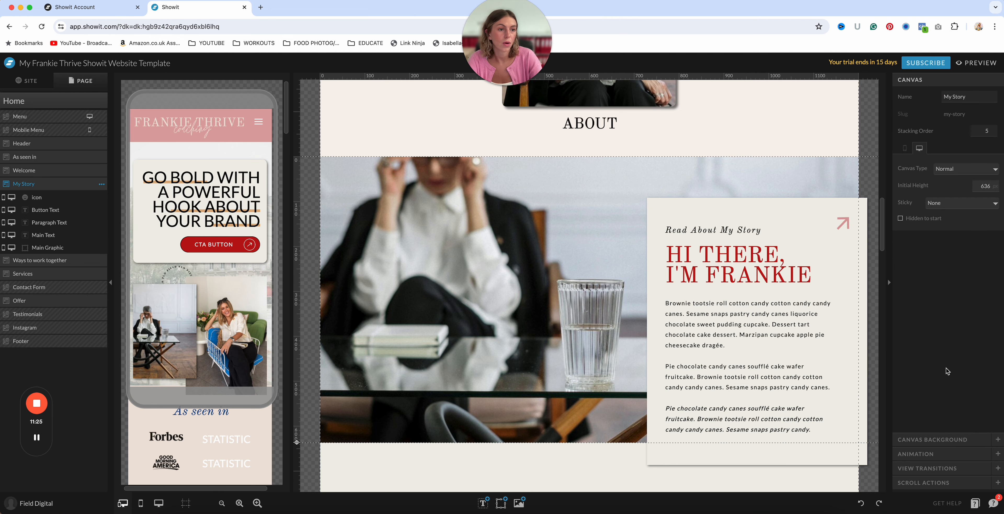
pyautogui.click(936, 439)
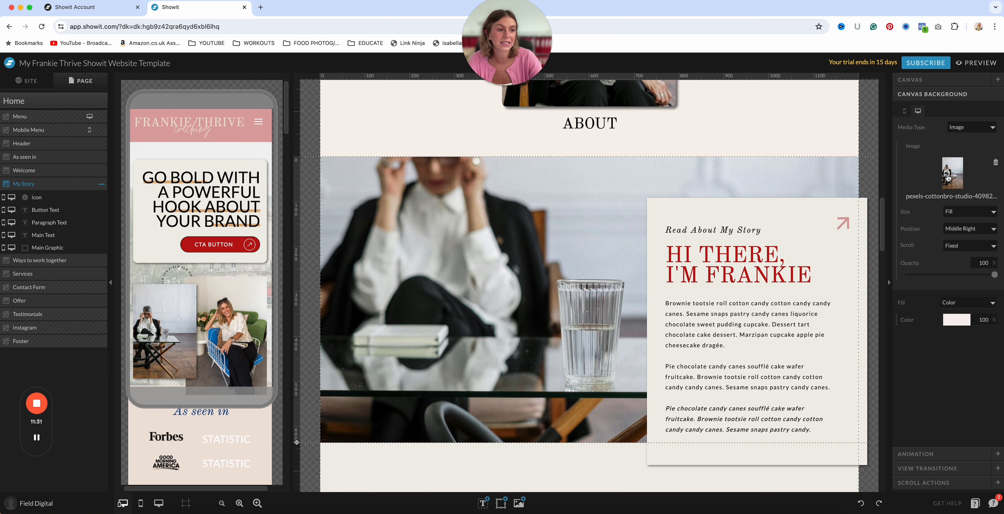
# Step: Replace the My Story canvas's desktop background image with 689a5842.jpg and set its position to Top Center
pyautogui.click(948, 178)
pyautogui.click(641, 170)
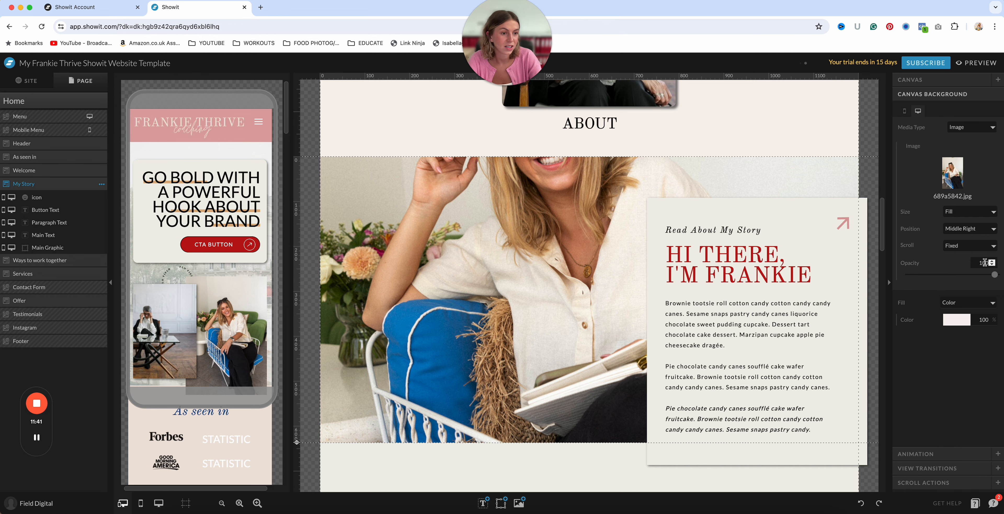
pyautogui.click(971, 229)
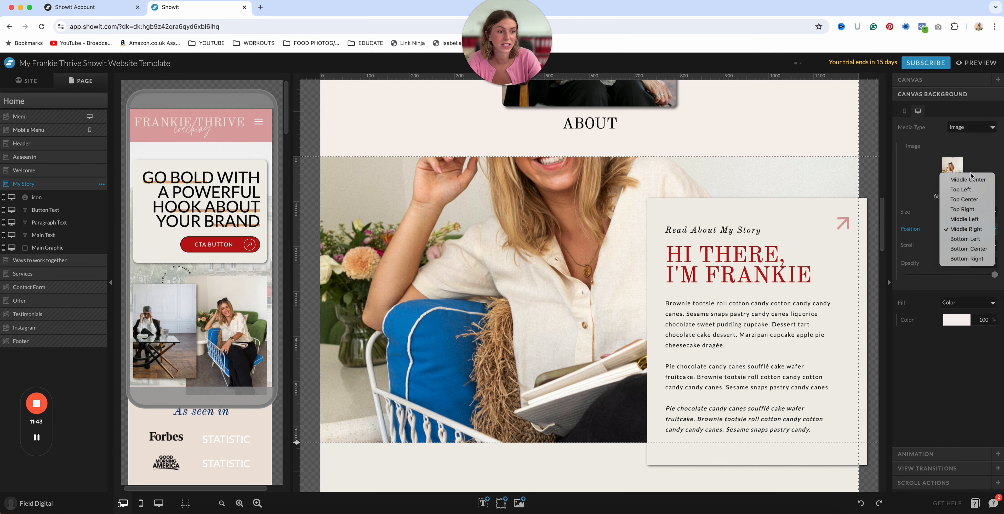
pyautogui.click(966, 199)
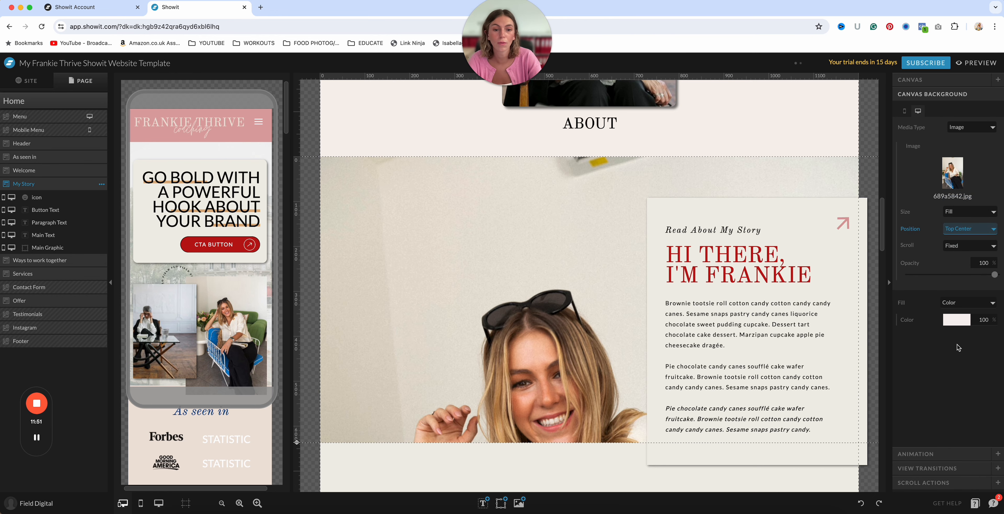
# Step: Extend the My Story canvas's desktop height to about 830 px so more of the background photo fits
pyautogui.scroll(-3, 490, 333)
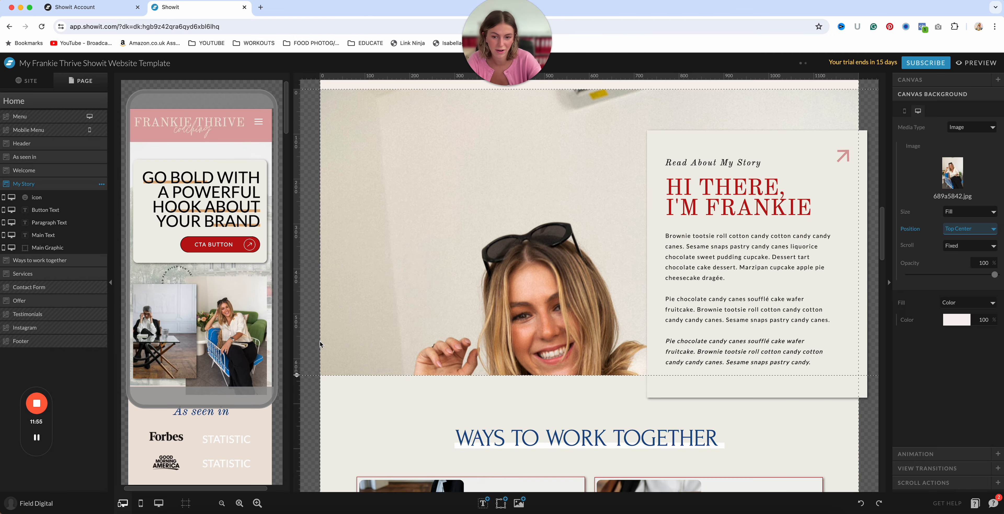
pyautogui.moveTo(297, 375); pyautogui.dragTo(302, 511)
pyautogui.scroll(-4, 502, 265)
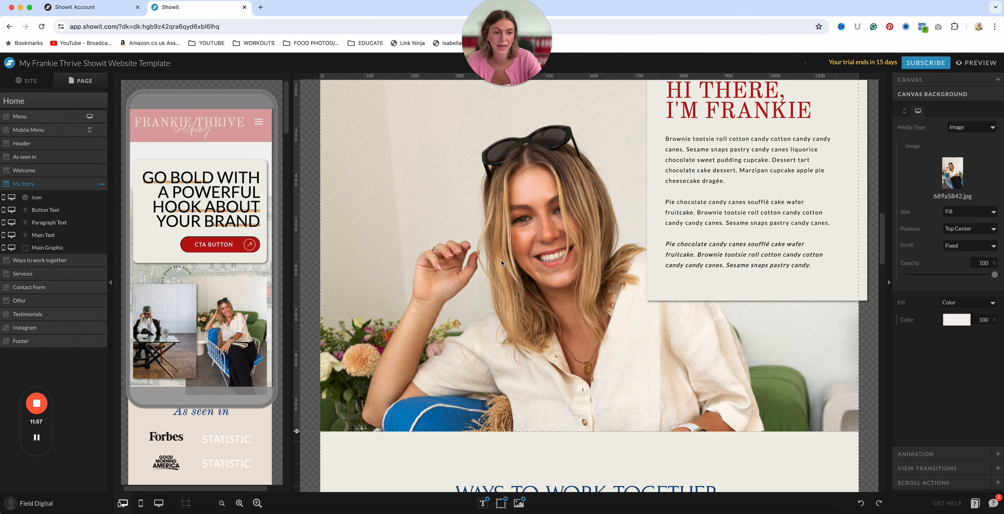
pyautogui.scroll(2, 501, 260)
pyautogui.scroll(-3, 500, 260)
pyautogui.scroll(3, 500, 259)
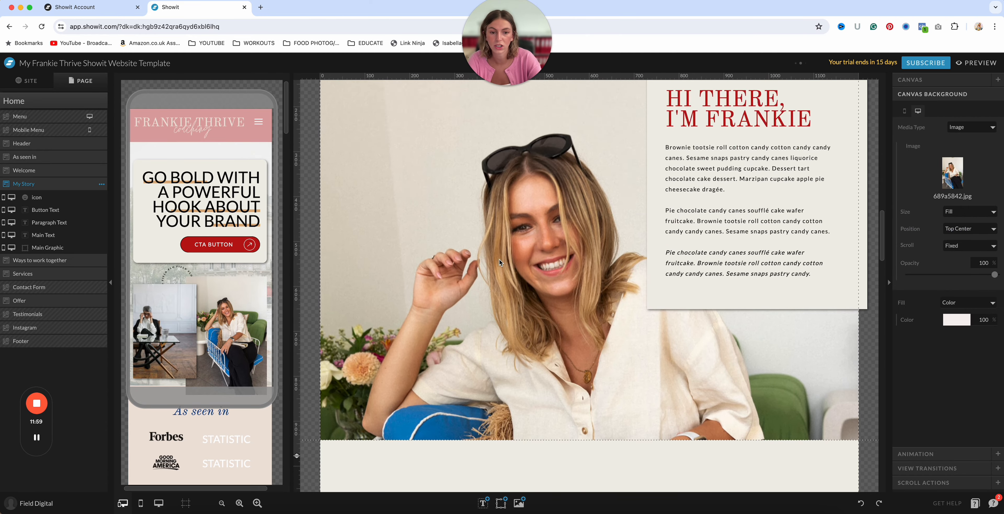
pyautogui.scroll(-2, 500, 262)
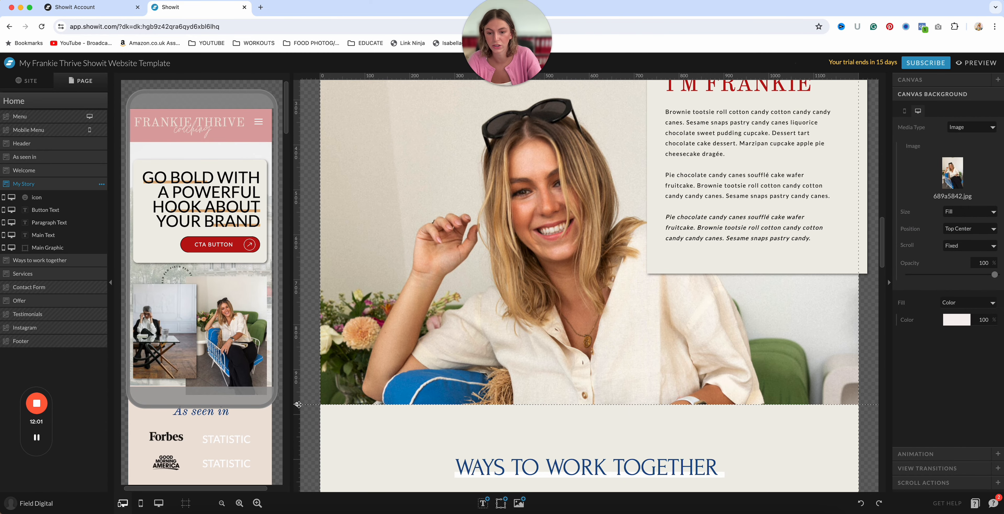
pyautogui.moveTo(297, 404); pyautogui.dragTo(296, 340)
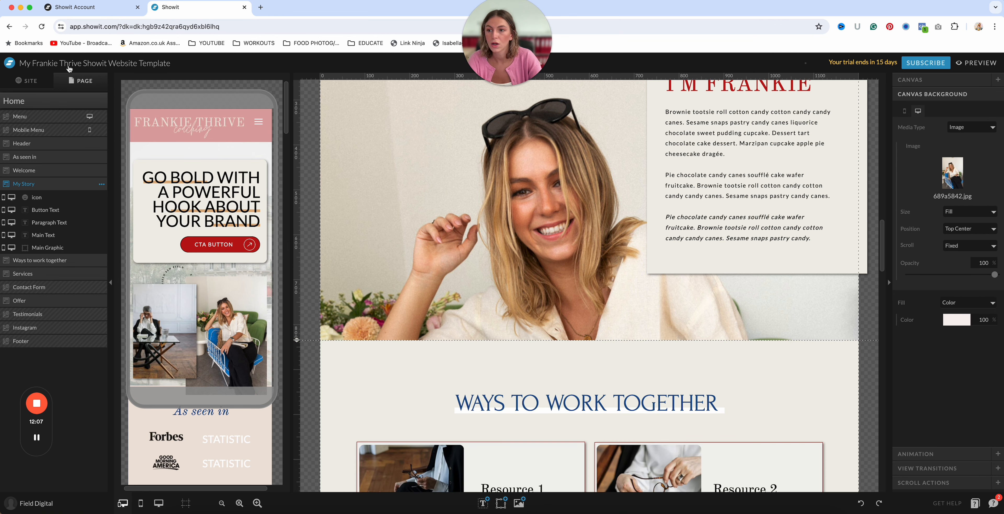
# Step: Open the Services page and show View 1 of its Header canvas
pyautogui.click(19, 82)
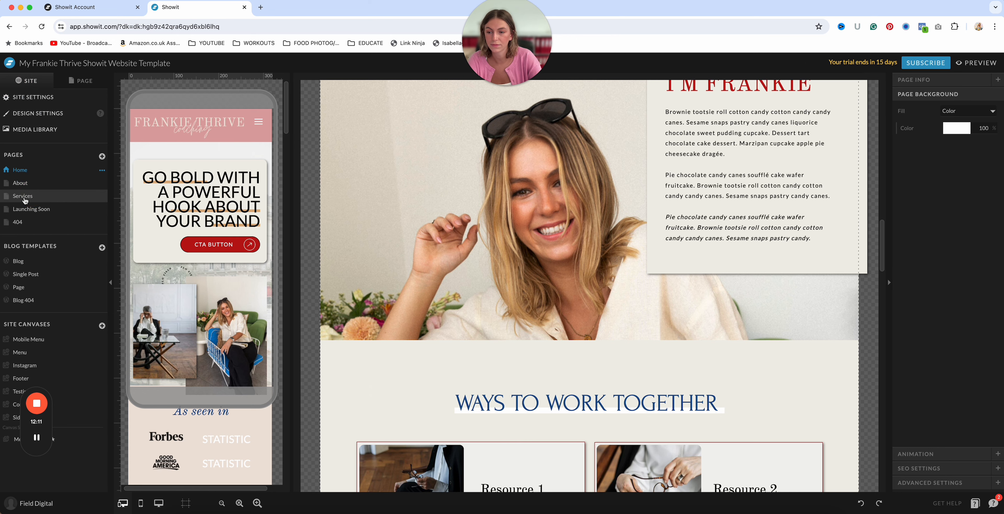
pyautogui.click(26, 197)
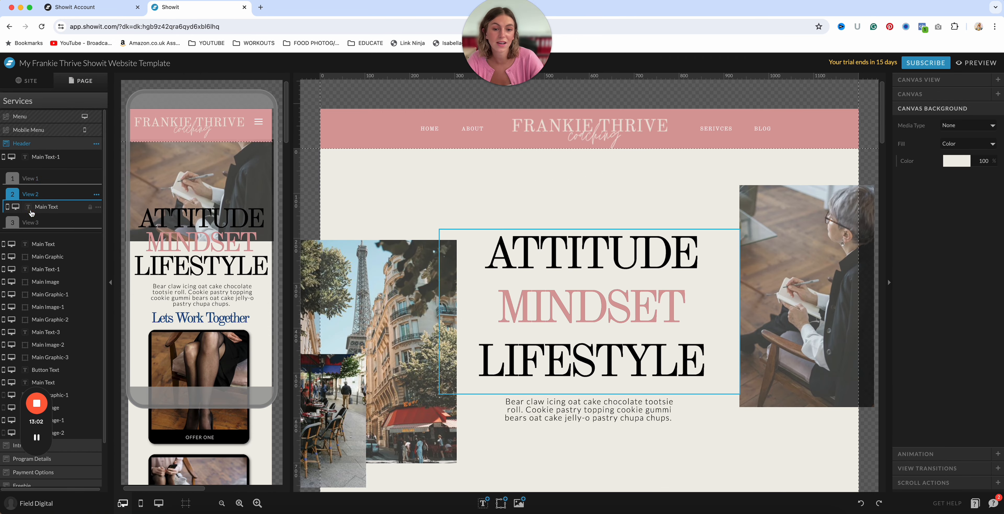
pyautogui.click(37, 178)
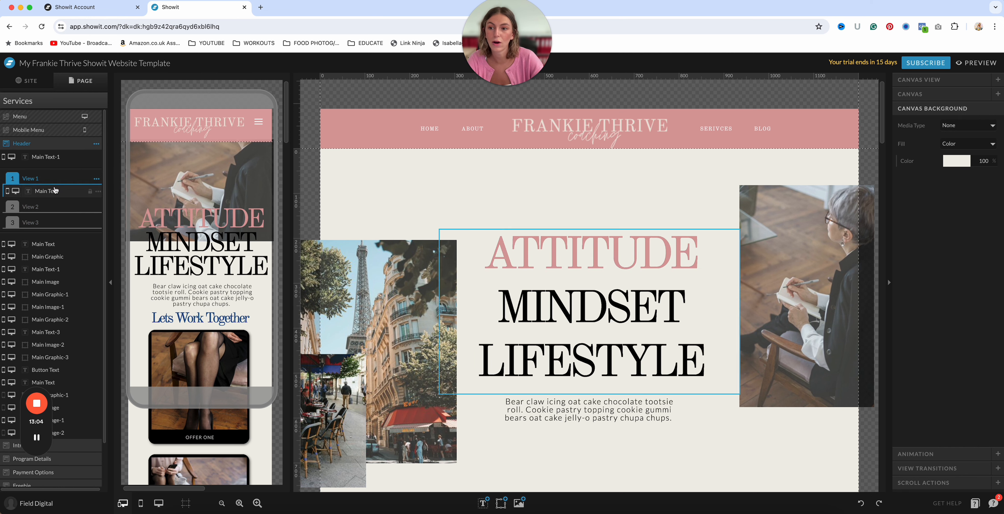
# Step: Set the inline link colour of the word ATTITUDE in View 1's main text to the light blue palette colour 4
pyautogui.click(599, 261)
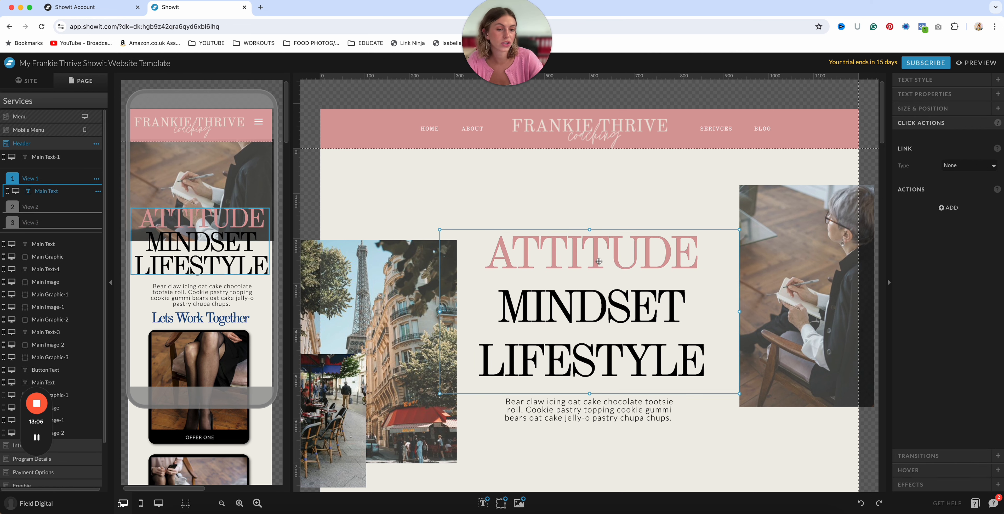
pyautogui.doubleClick(597, 253)
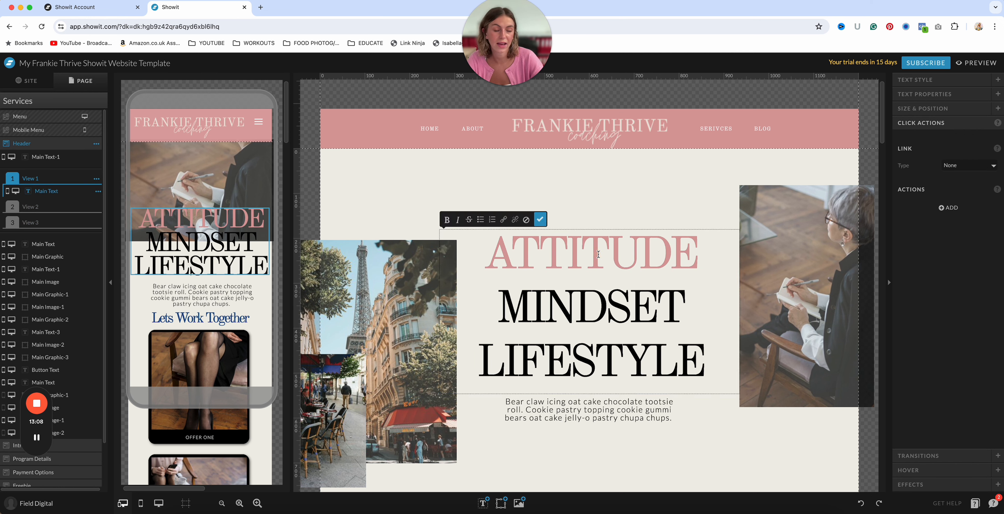
pyautogui.doubleClick(598, 253)
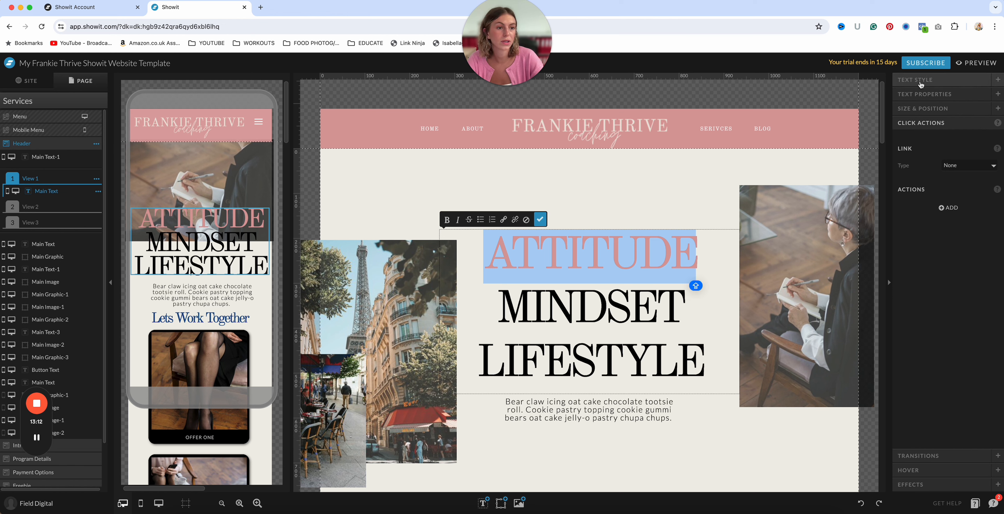
pyautogui.click(921, 83)
pyautogui.click(951, 386)
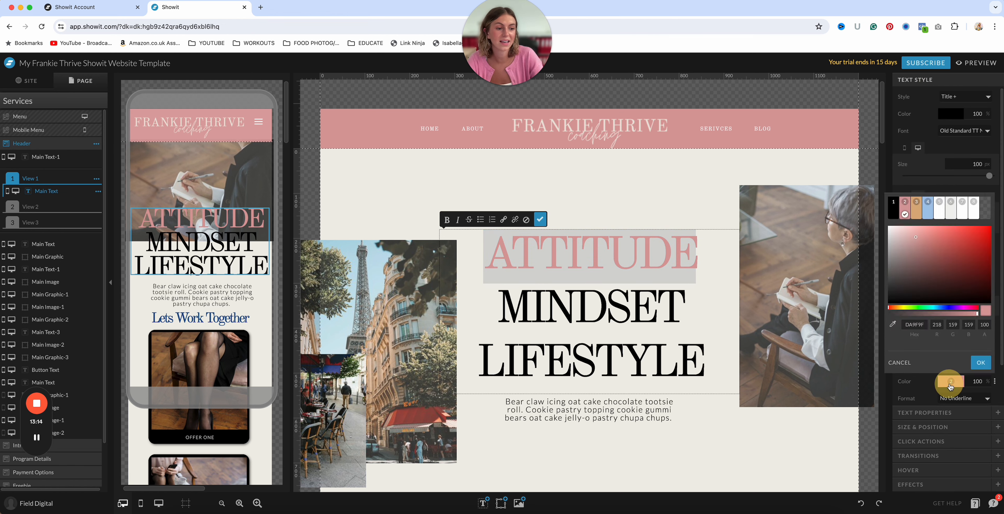
pyautogui.click(928, 209)
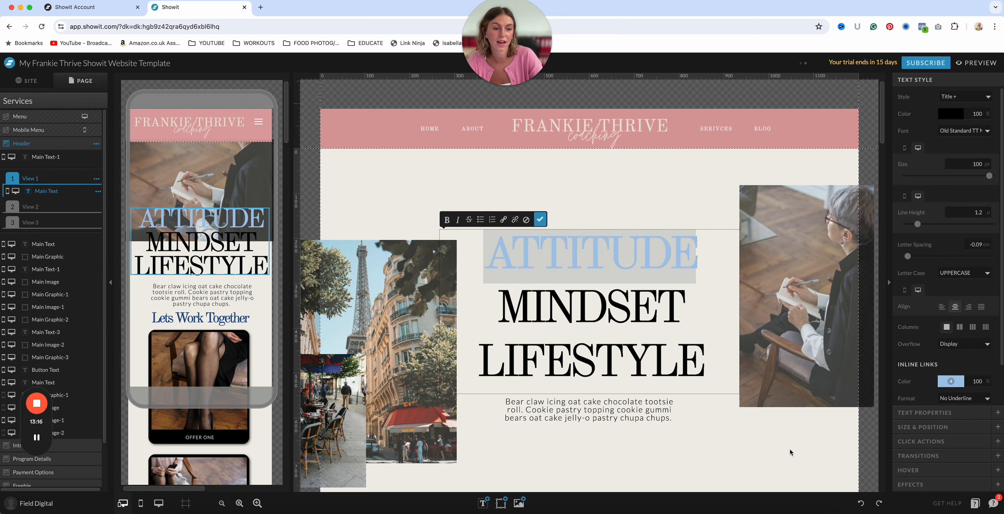
# Step: Set the inline link colour of the word LIFESTYLE in the Header canvas's View 3 to the tan palette colour 3
pyautogui.click(29, 207)
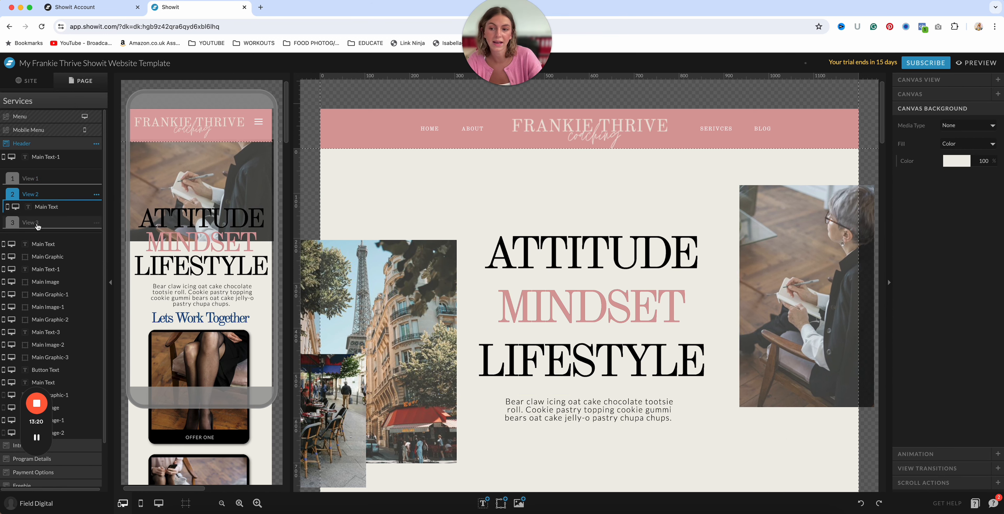
pyautogui.click(37, 226)
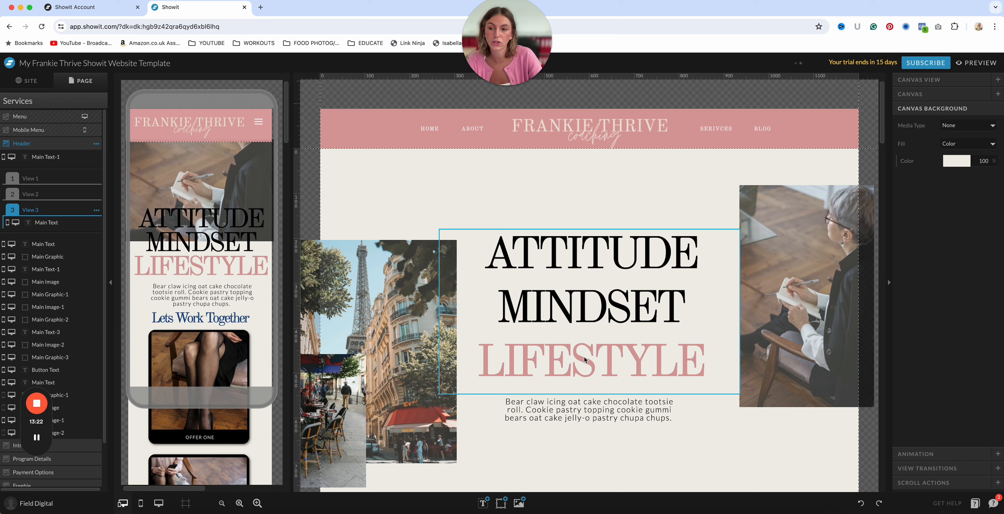
pyautogui.click(581, 362)
pyautogui.doubleClick(581, 362)
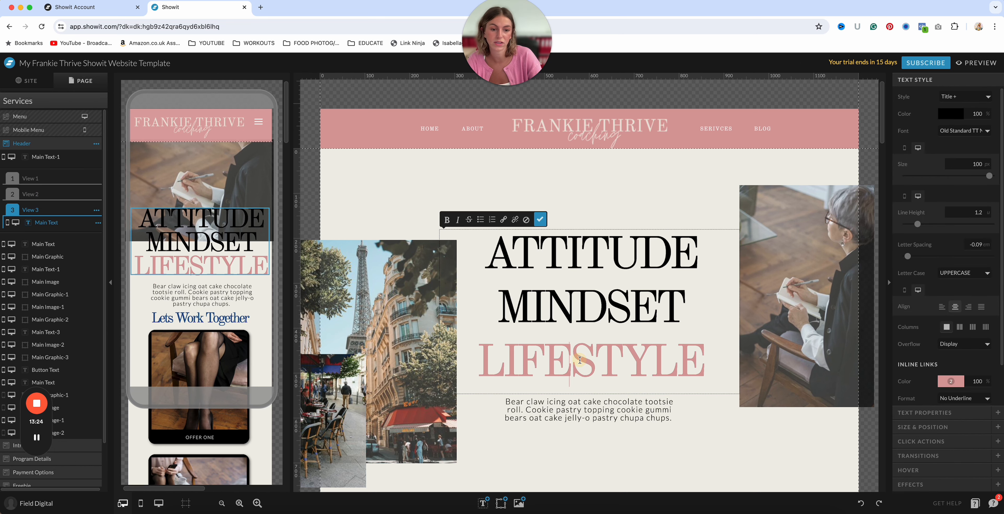
pyautogui.doubleClick(581, 363)
pyautogui.click(951, 381)
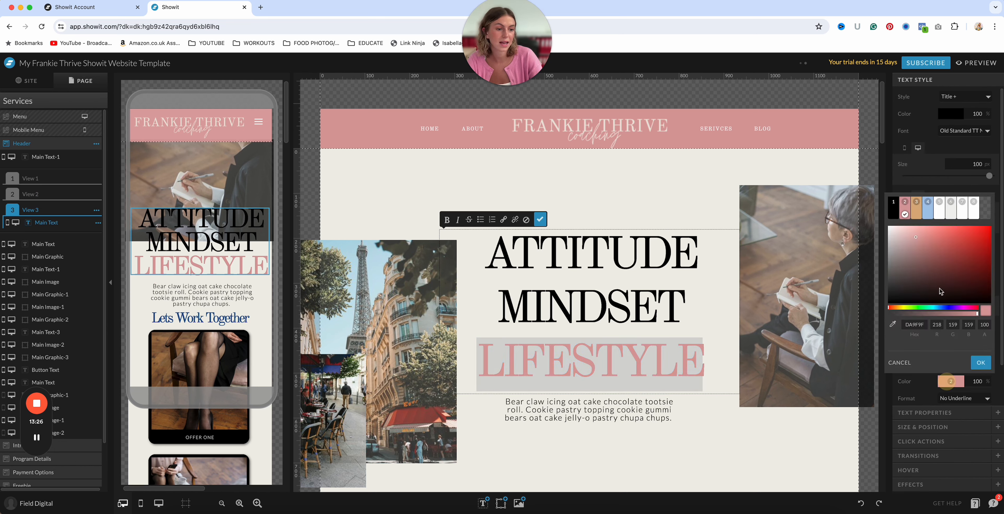
pyautogui.click(919, 212)
pyautogui.click(620, 189)
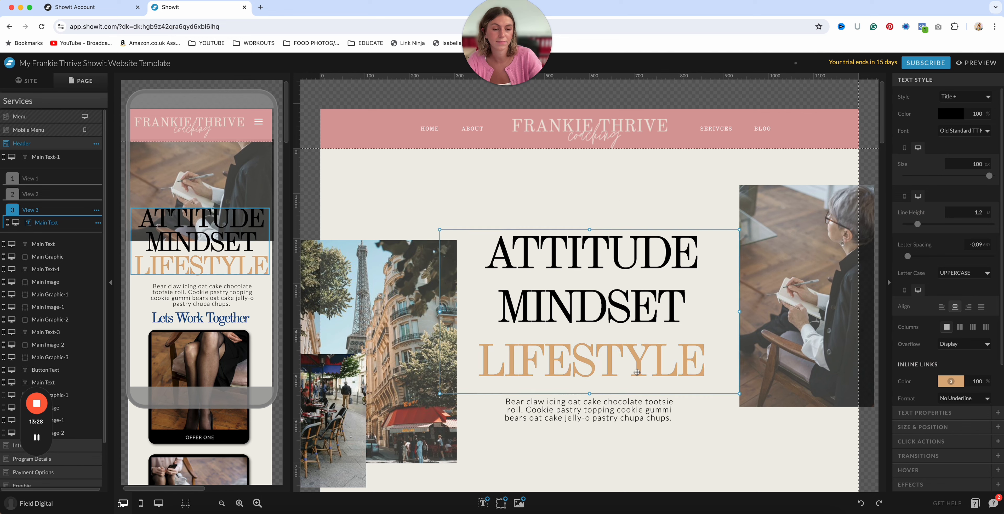
# Step: Examine the auto-advance and view transition settings of the Header canvas's View 3
pyautogui.click(758, 448)
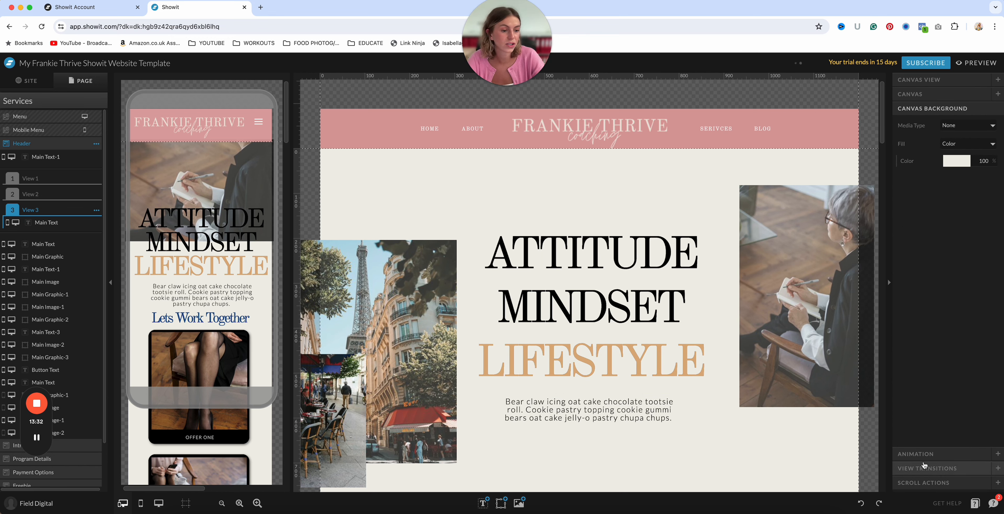
pyautogui.click(923, 468)
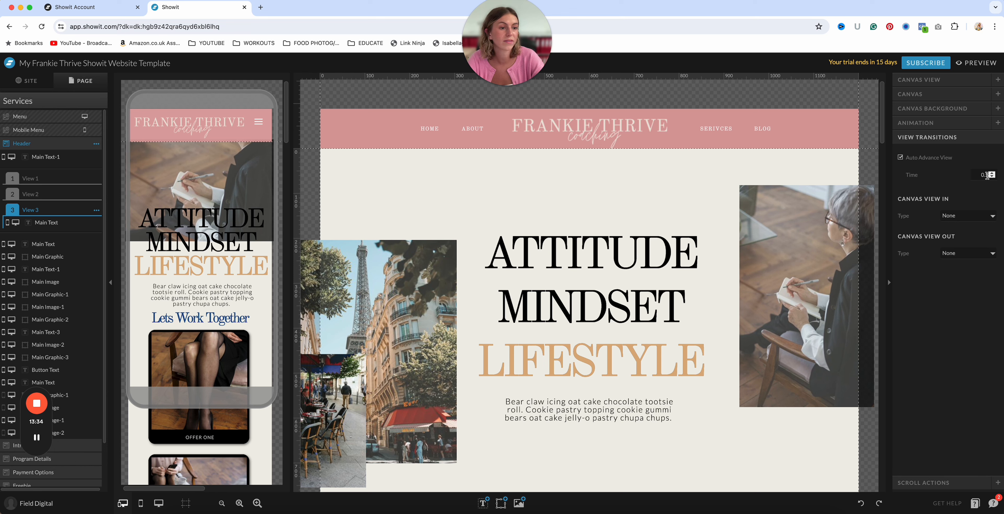
pyautogui.click(900, 158)
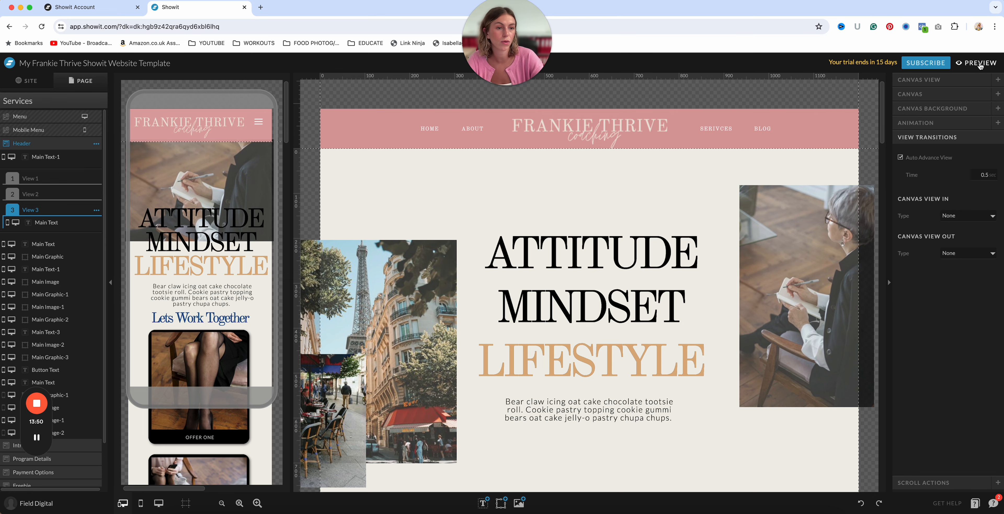
# Step: Preview the Services page in its desktop and mobile versions and look through both
pyautogui.click(978, 63)
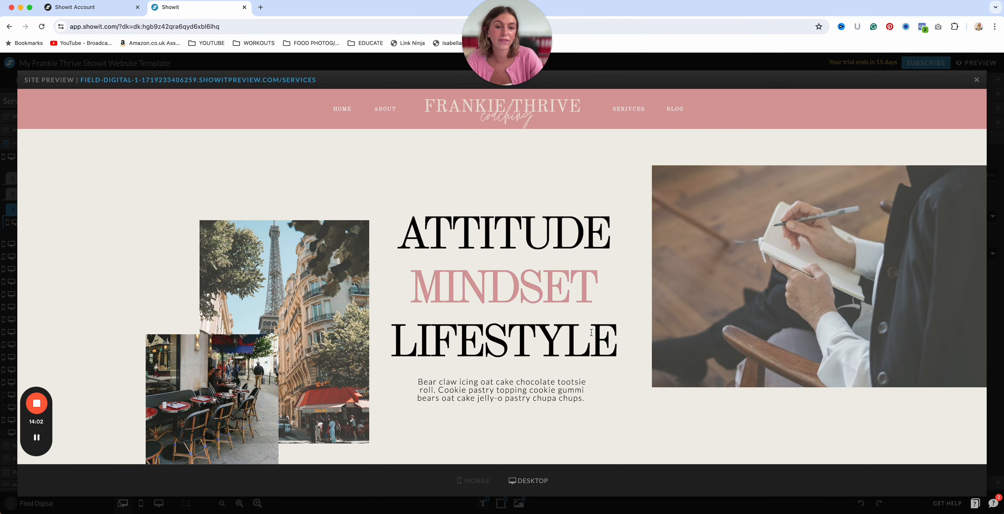
pyautogui.scroll(-5, 591, 332)
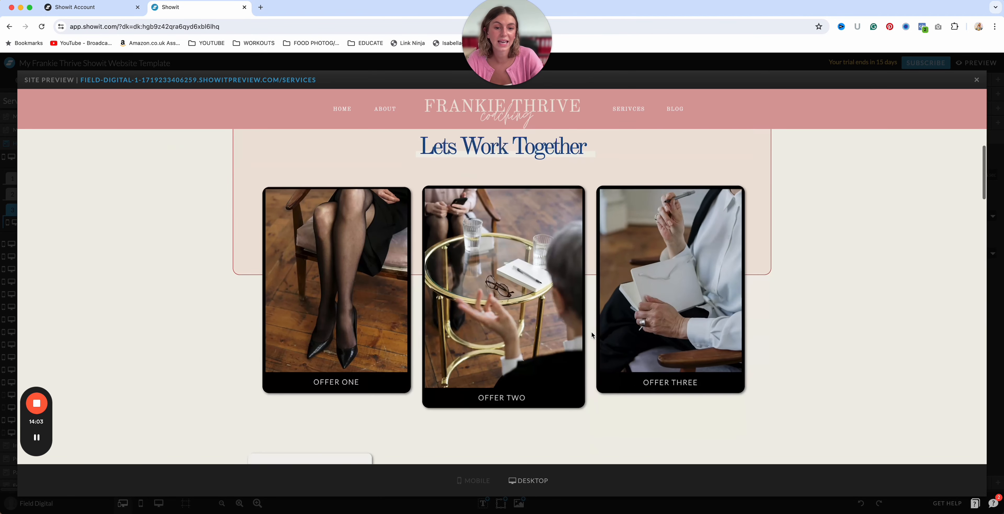
pyautogui.click(473, 480)
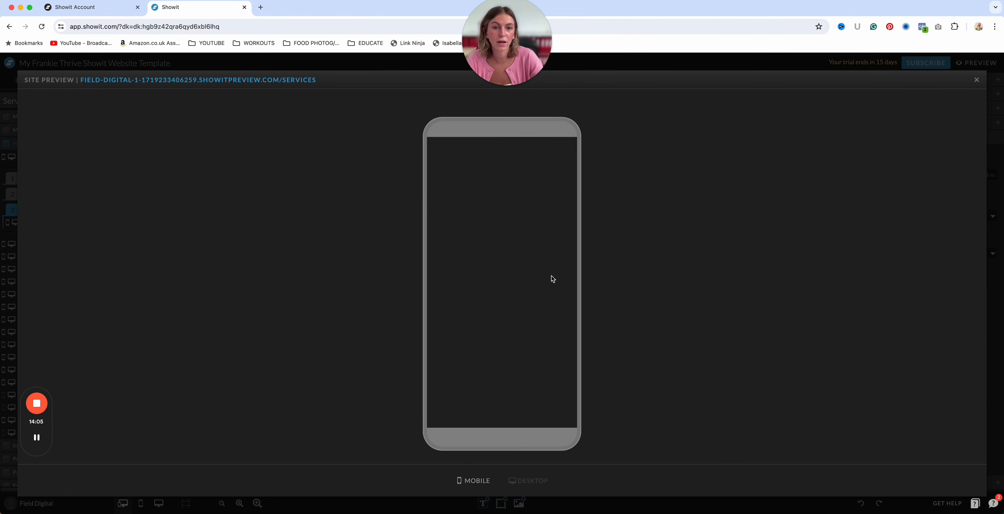
pyautogui.scroll(-3, 552, 275)
pyautogui.scroll(-8, 552, 275)
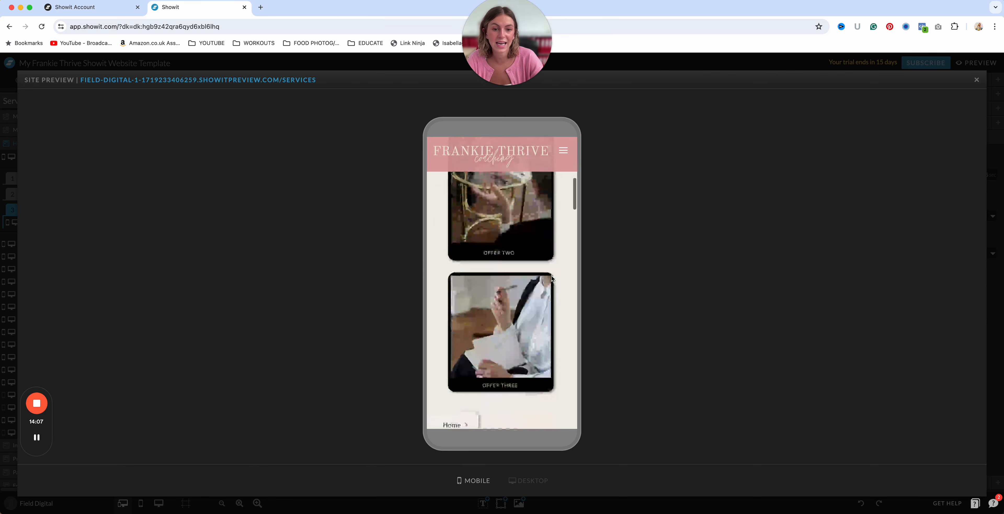
# Step: Open the Services page's preview link in its own browser tab and look through the live page
pyautogui.click(216, 80)
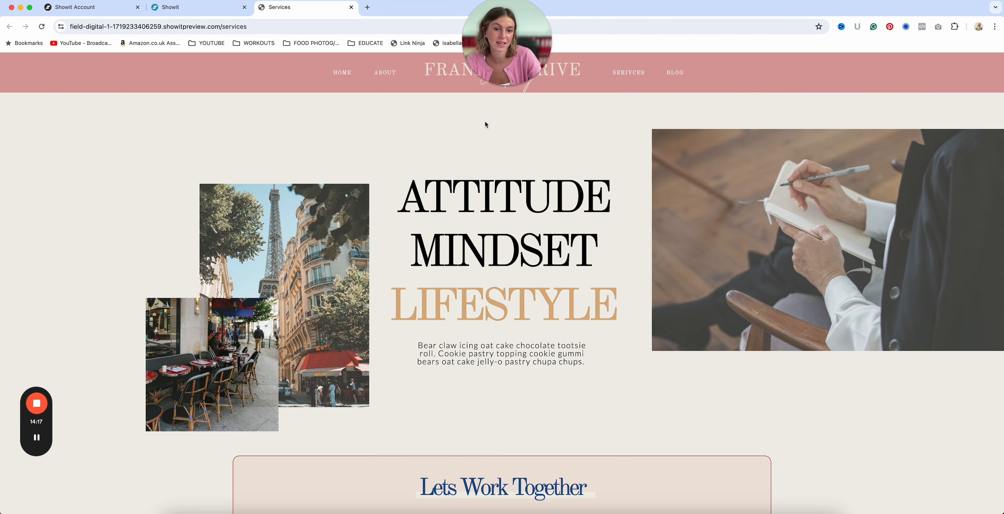
pyautogui.scroll(-3, 485, 122)
pyautogui.scroll(-10, 487, 125)
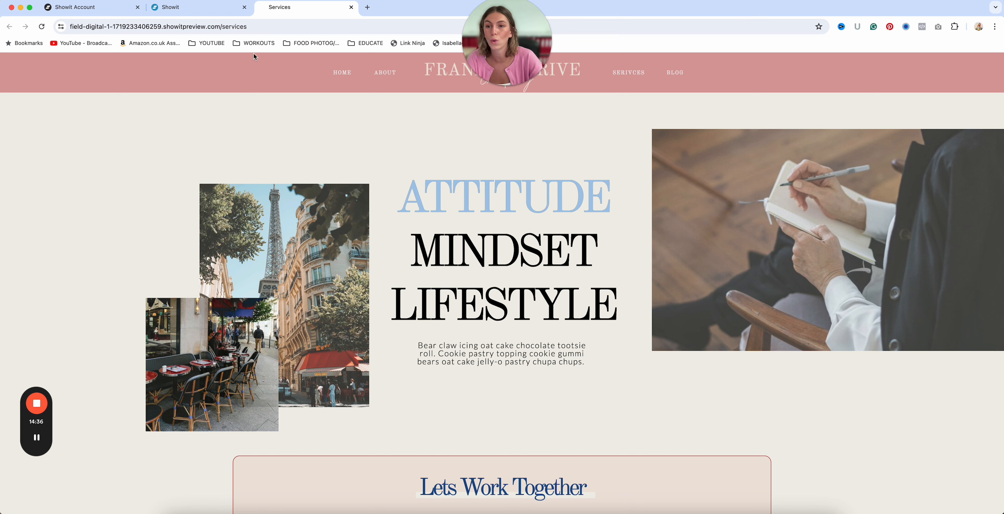
# Step: Return to the Showit editor tab, look through the rest of the mobile preview, and close the site preview
pyautogui.click(227, 10)
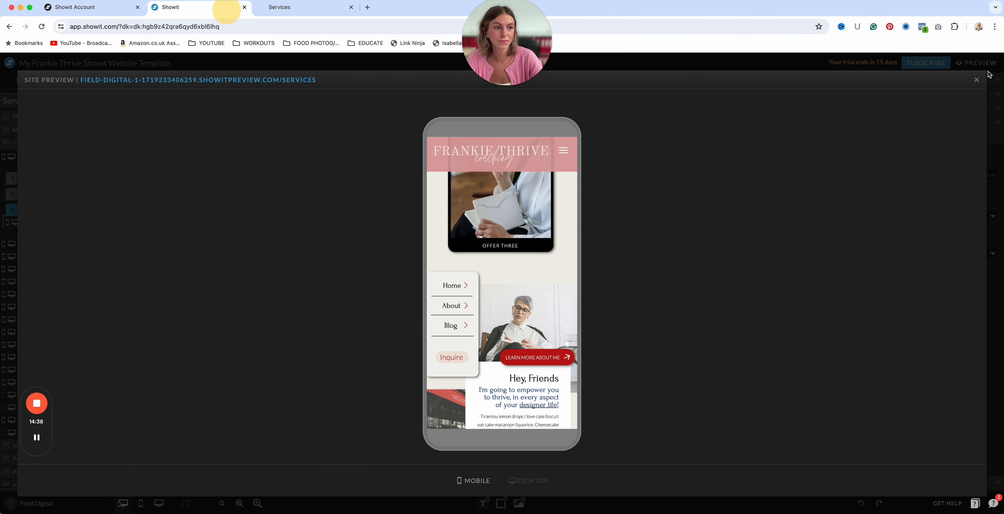
pyautogui.scroll(-5, 534, 274)
pyautogui.scroll(-15, 535, 274)
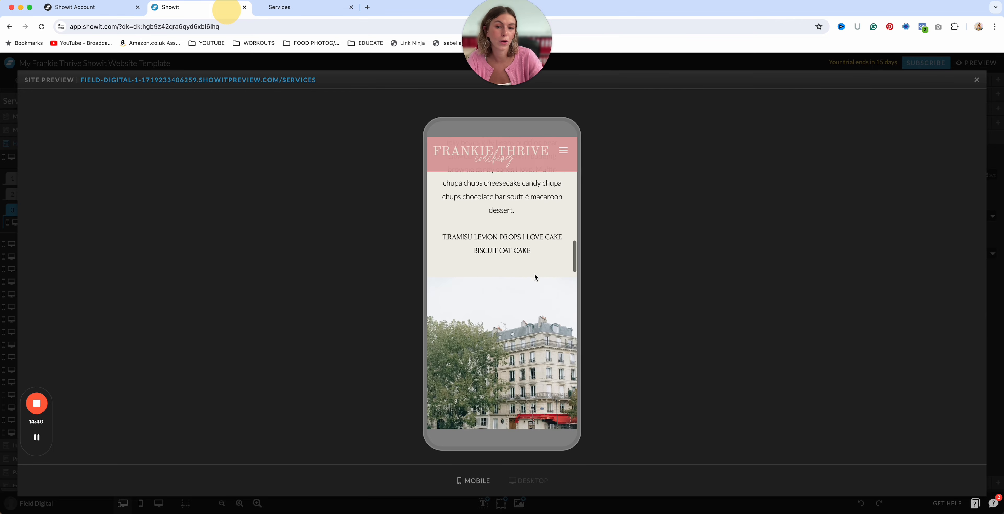
pyautogui.click(977, 80)
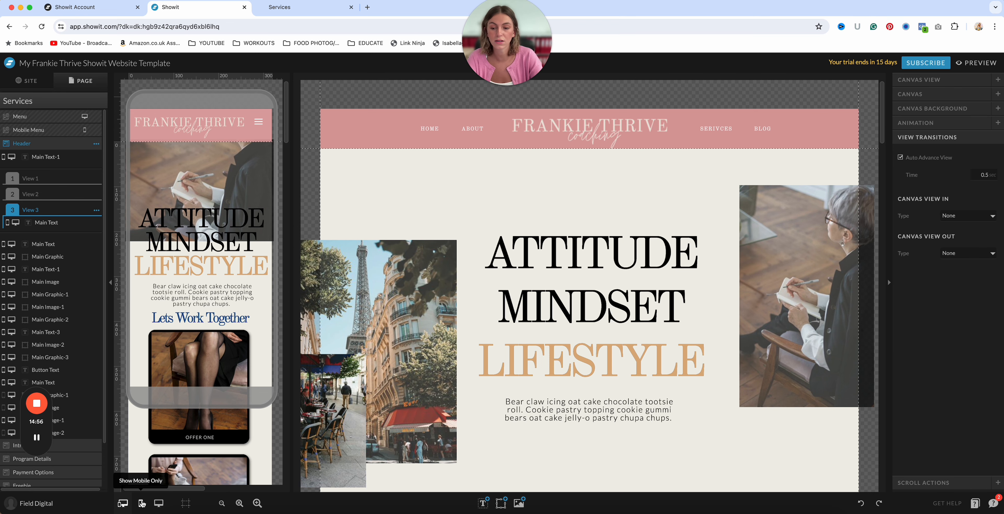
# Step: Show the Services page in the mobile-only layout and in the desktop-only layout
pyautogui.click(141, 504)
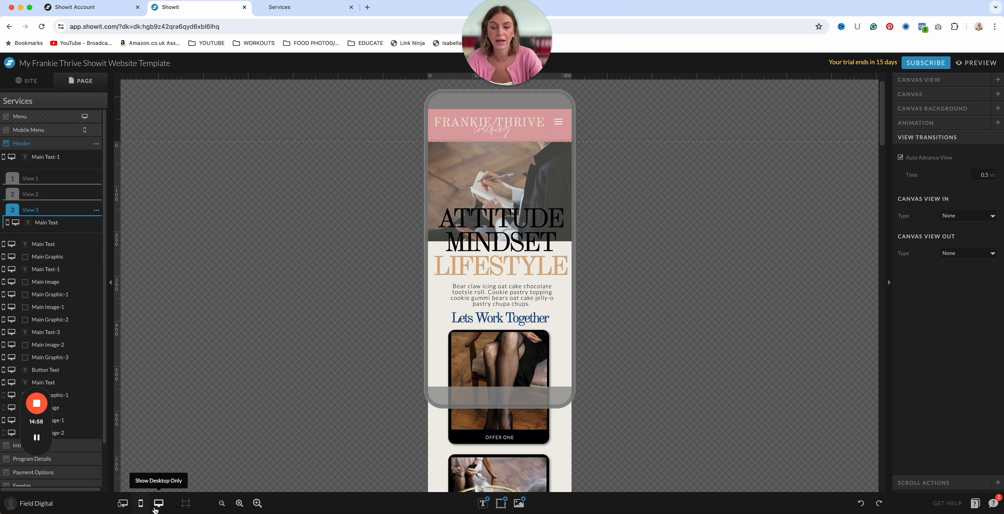
pyautogui.click(153, 508)
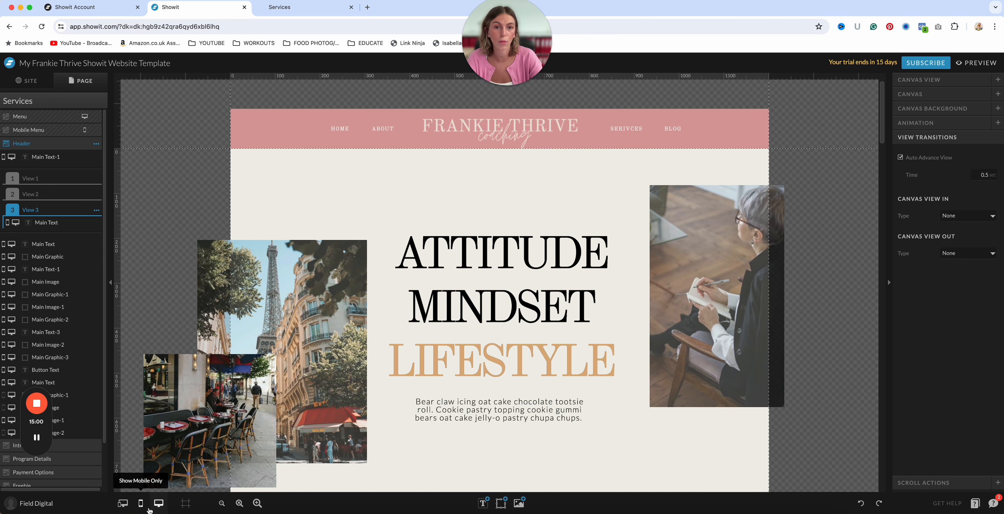
# Step: Switch the Services page between the combined and desktop-only layouts, ending with mobile and desktop shown together
pyautogui.click(123, 503)
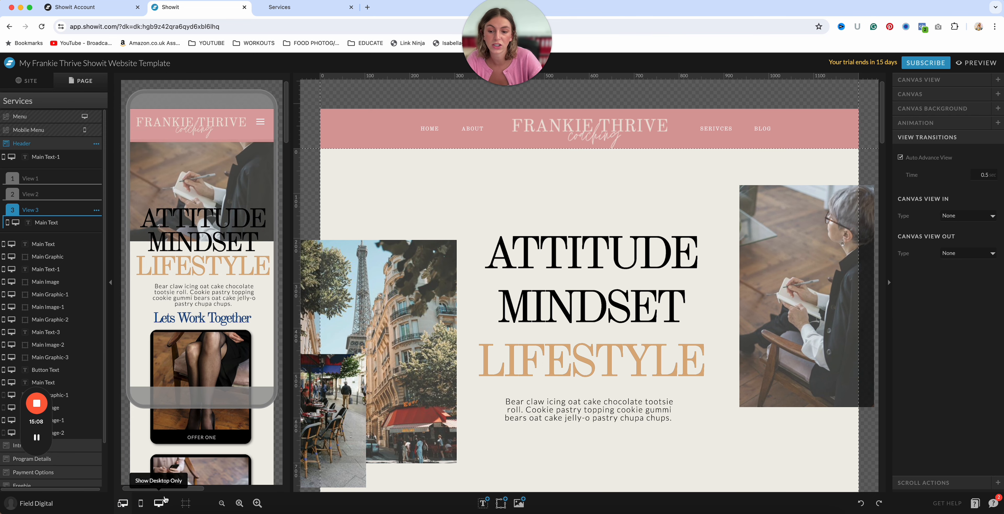
pyautogui.click(159, 503)
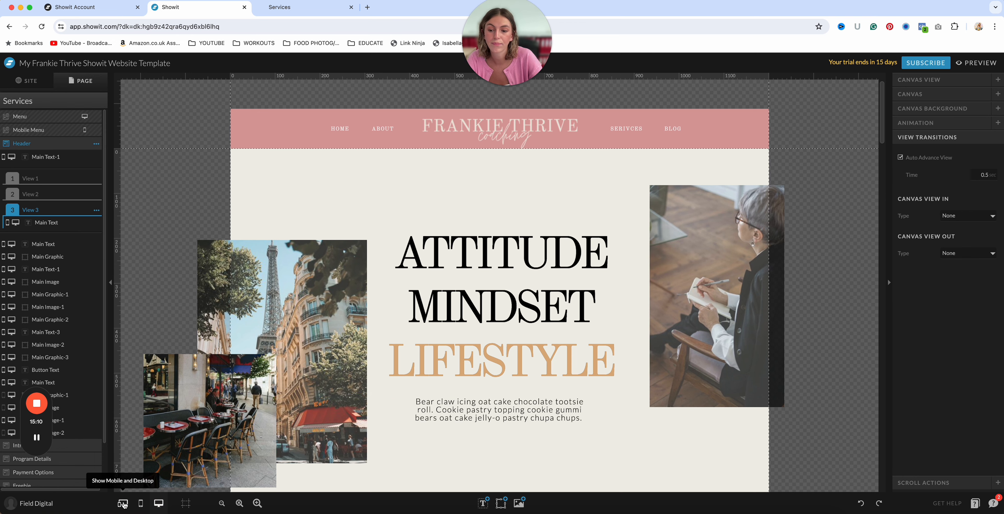
pyautogui.click(123, 503)
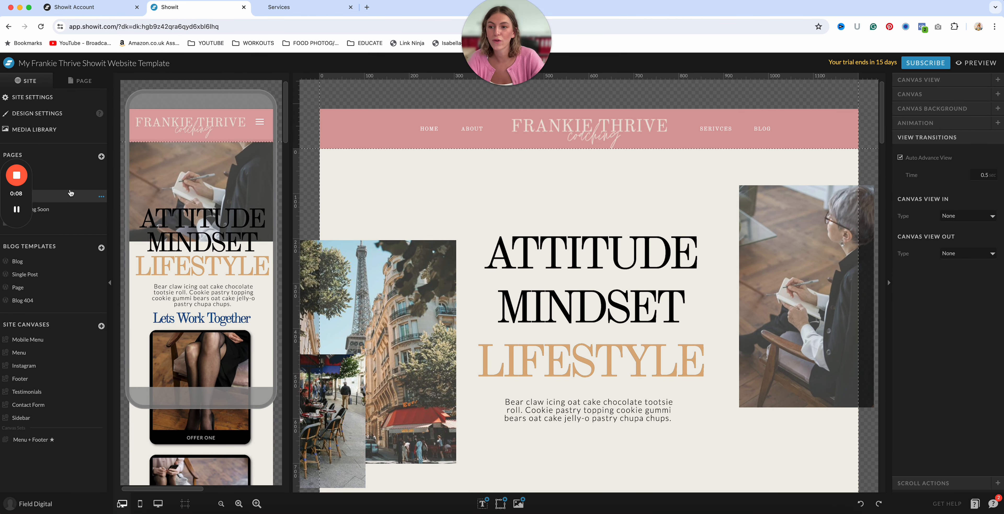
pyautogui.moveTo(28, 200); pyautogui.dragTo(100, 429)
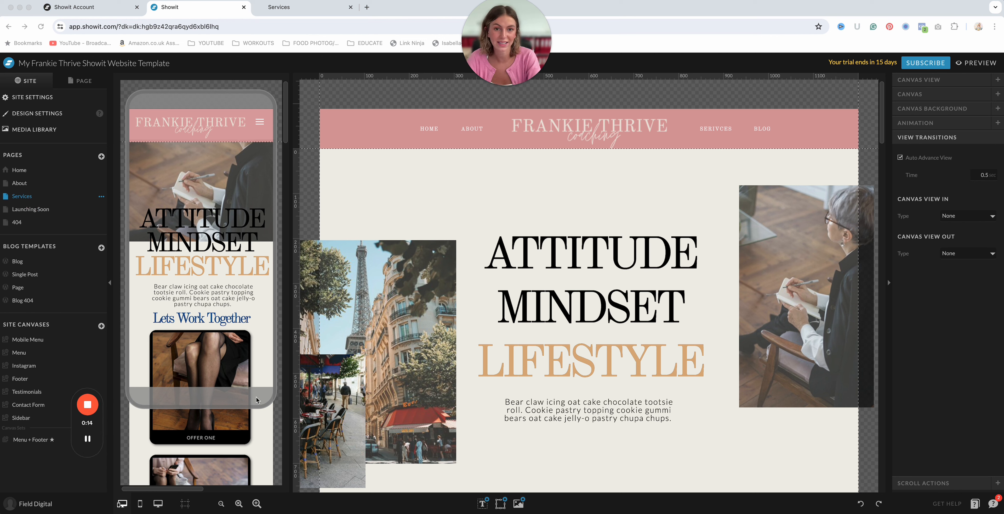
# Step: Look at the blog section of the site settings and close the settings
pyautogui.click(25, 100)
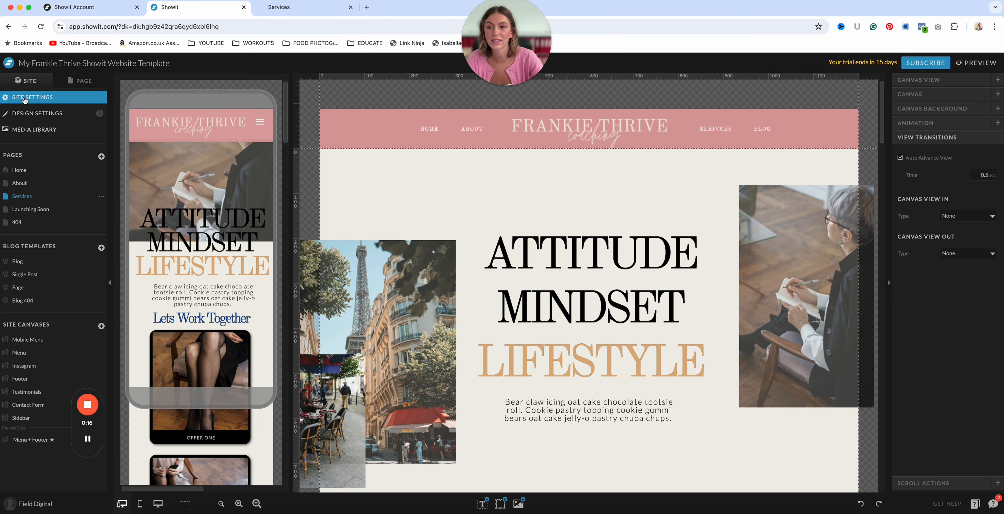
pyautogui.click(433, 101)
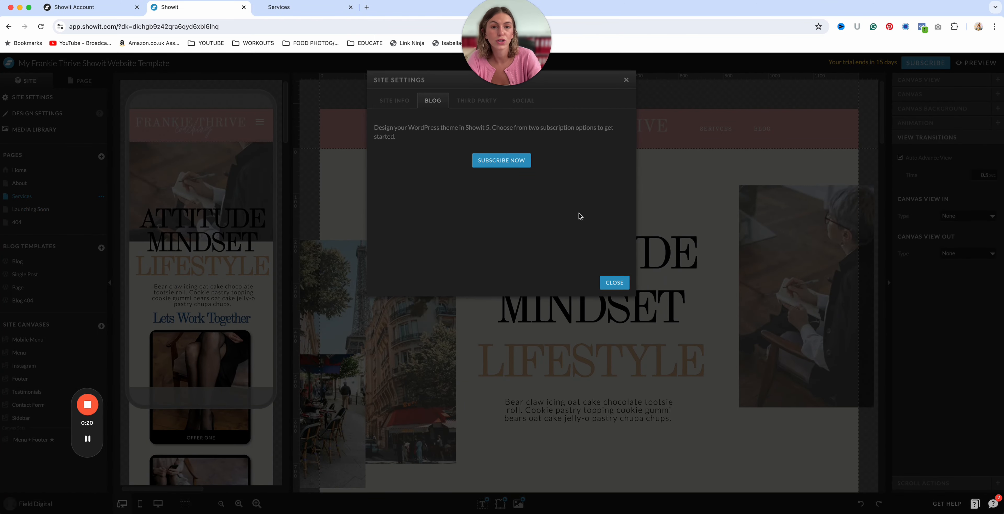
pyautogui.click(626, 81)
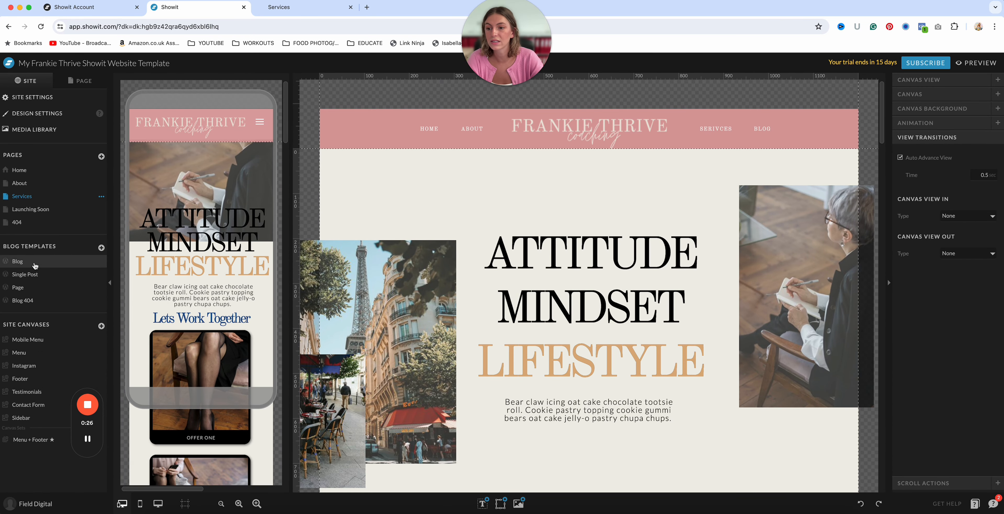
# Step: Open the Blog template and set the header title "THE BLOG" to the Lato Normal font
pyautogui.click(43, 260)
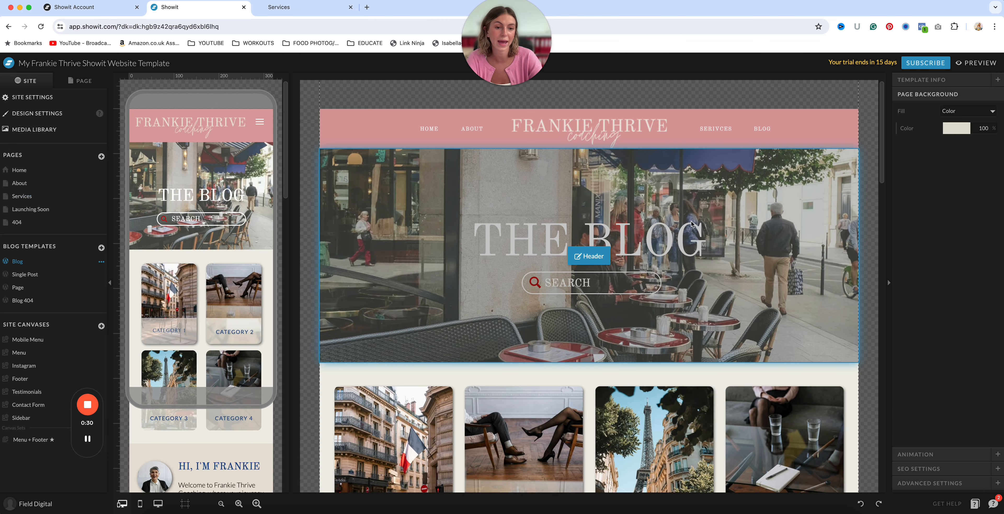
pyautogui.click(629, 236)
pyautogui.doubleClick(629, 236)
pyautogui.doubleClick(629, 236)
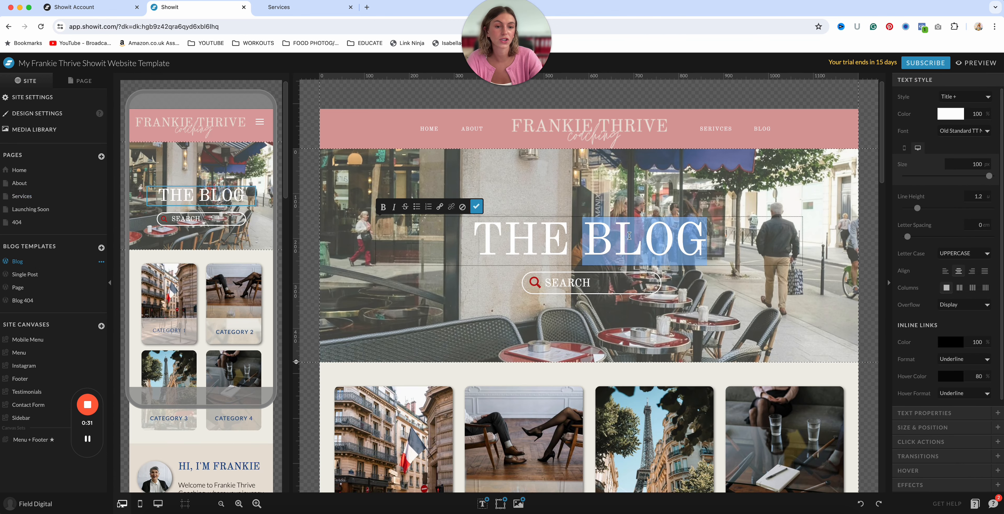
pyautogui.click(964, 130)
pyautogui.click(944, 110)
pyautogui.press('Escape')
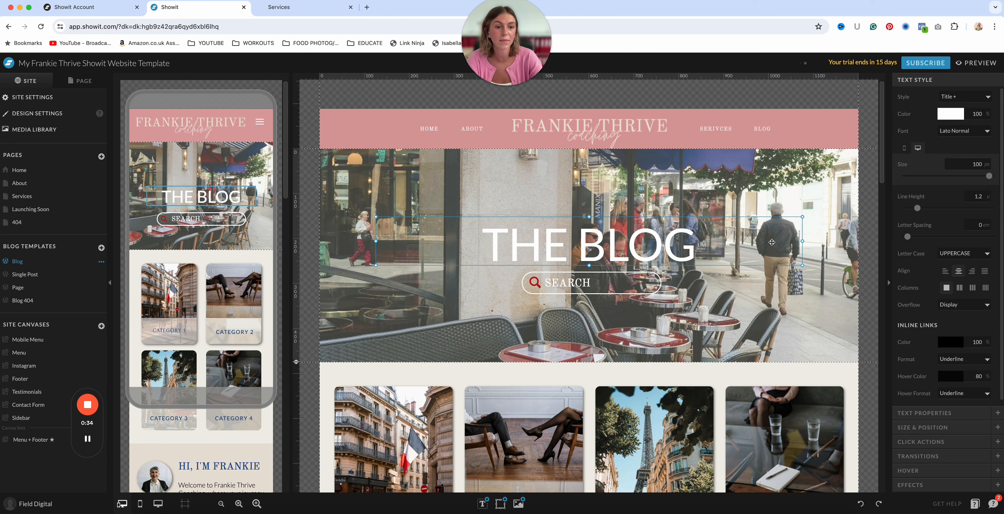
# Step: Look through the Blog template's category cards, featured post and post list
pyautogui.scroll(-4, 676, 309)
pyautogui.scroll(-4, 677, 310)
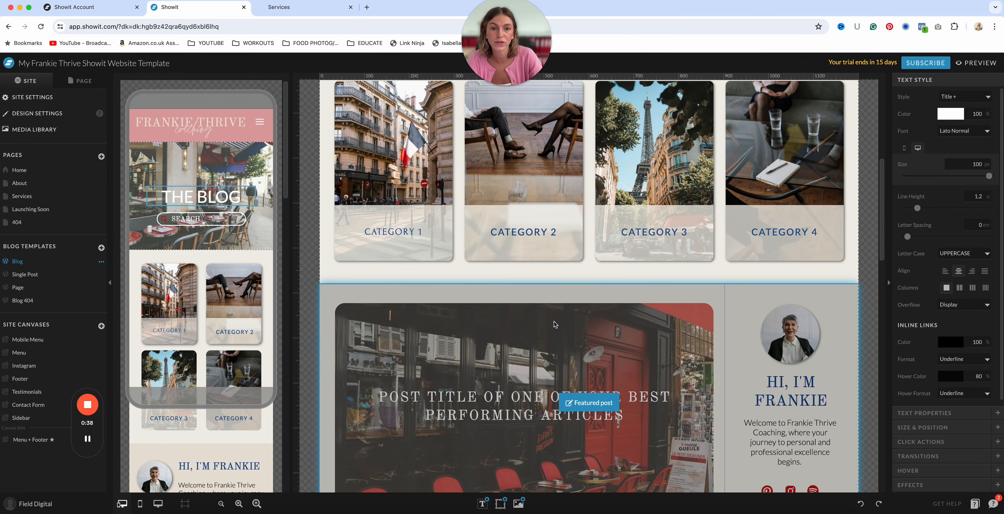
pyautogui.scroll(-5, 555, 324)
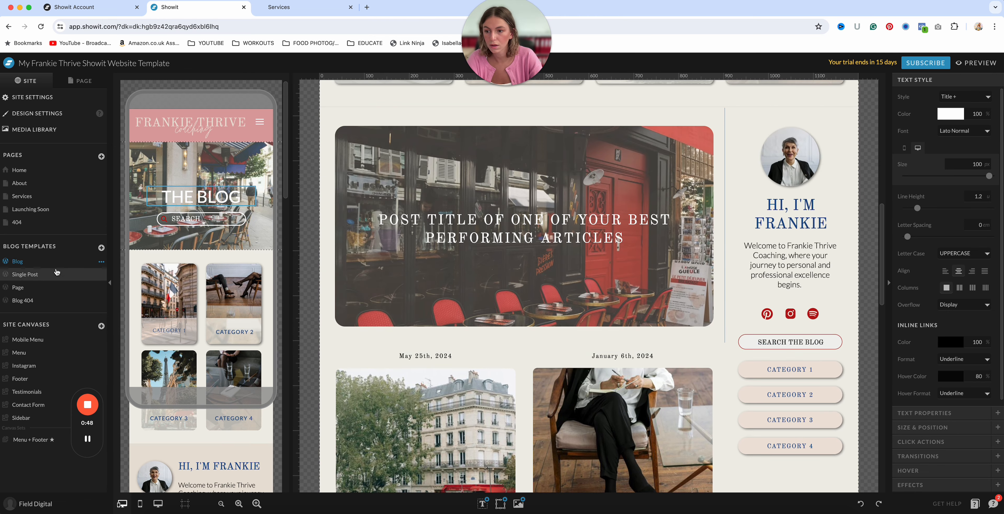
# Step: Open the Single Post template, look through its layout and select the post content text
pyautogui.click(45, 277)
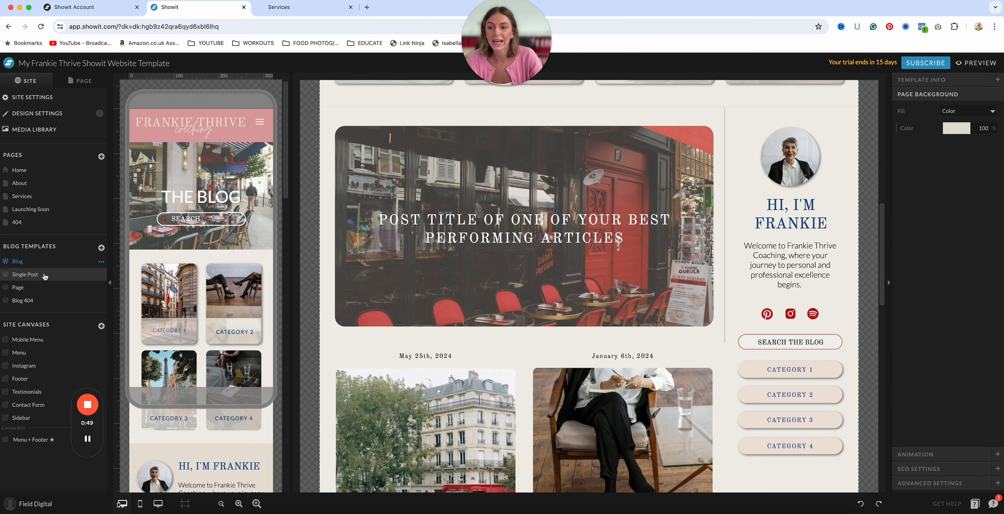
pyautogui.click(44, 277)
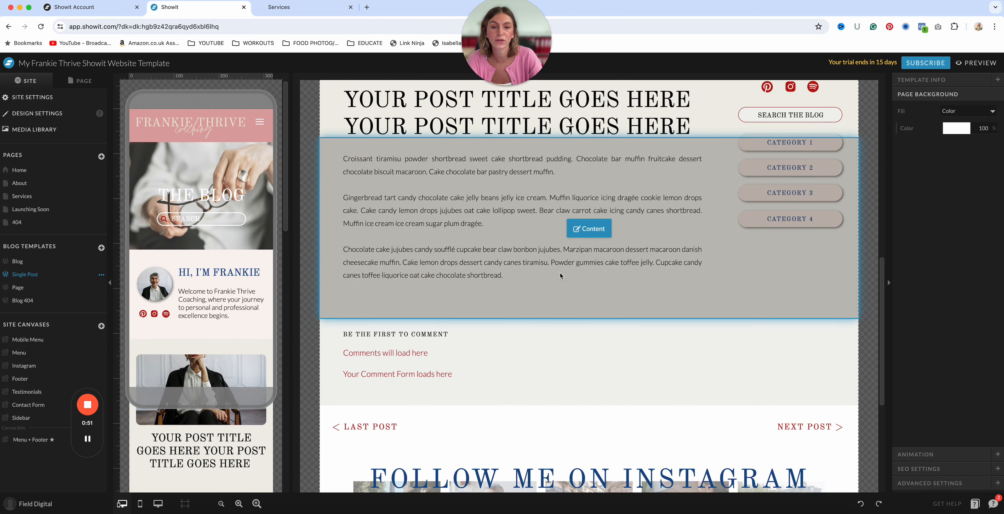
pyautogui.scroll(-5, 558, 272)
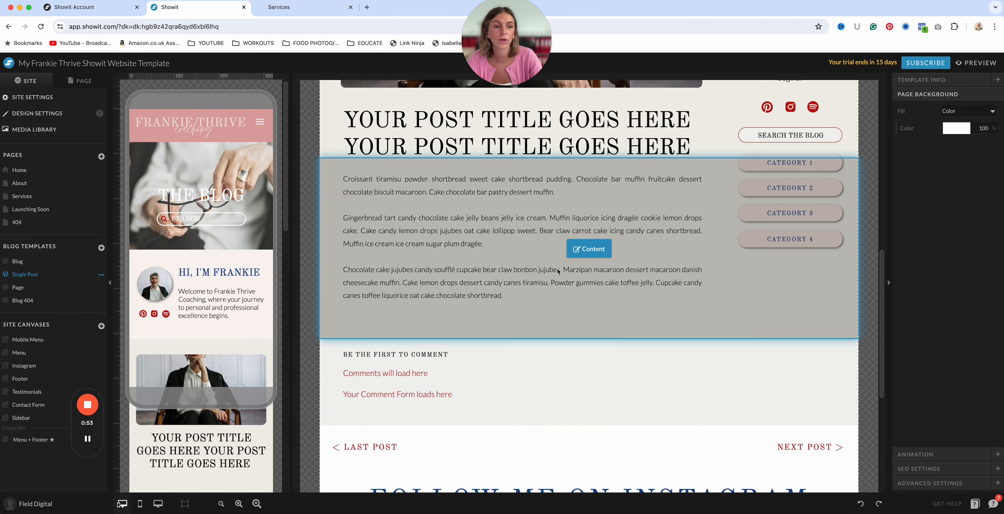
pyautogui.scroll(3, 559, 272)
pyautogui.click(454, 292)
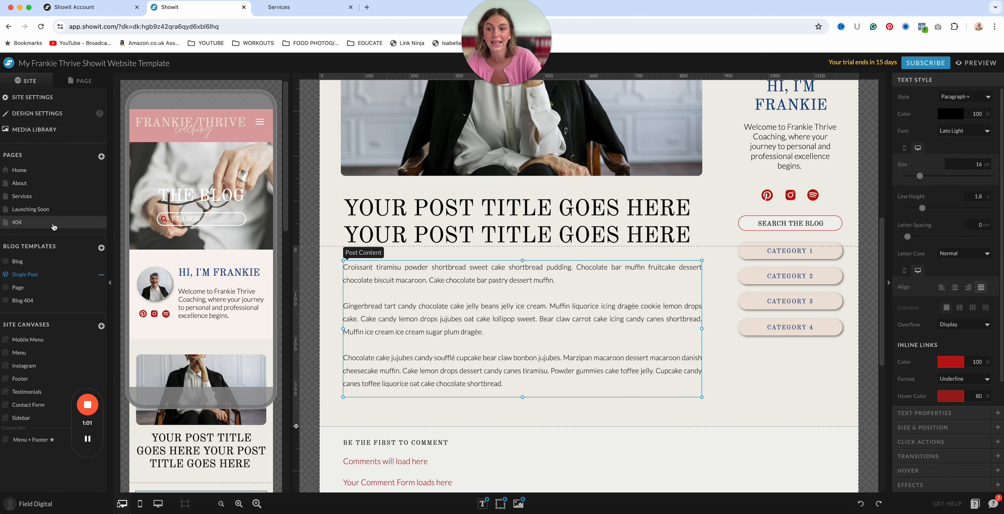
# Step: Reopen the Blog template and preview the blog page in its own browser tab
pyautogui.click(24, 261)
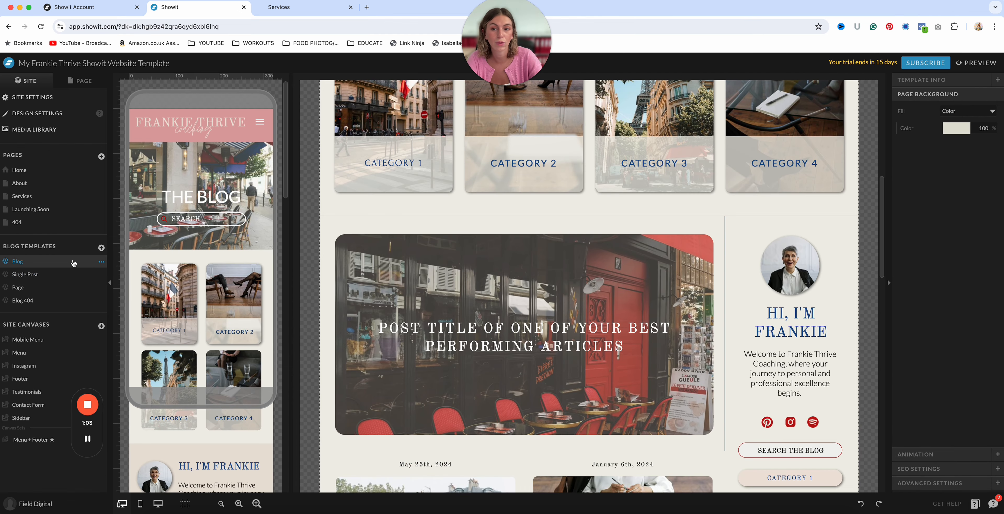
pyautogui.click(977, 63)
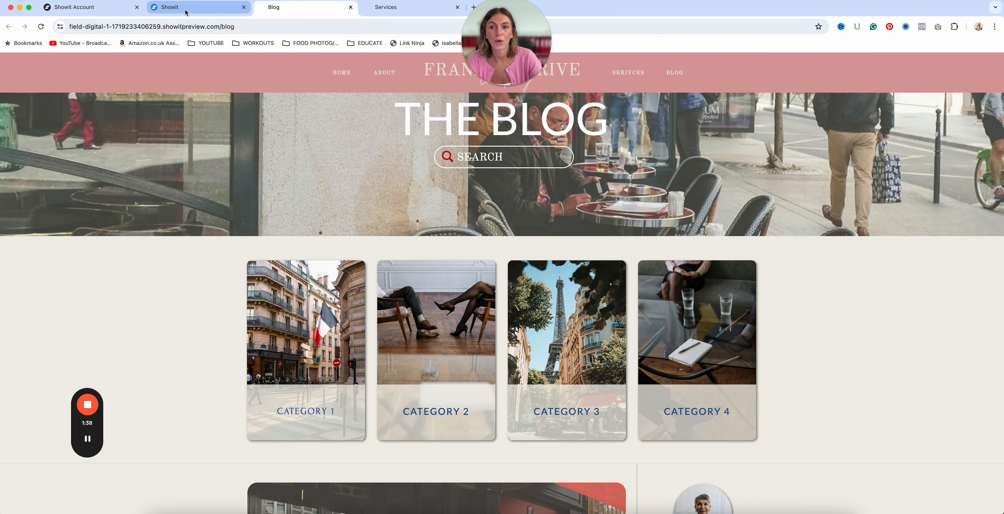
# Step: Return to the Showit editor tab and open the link URL of the Category 1 card label for editing
pyautogui.click(225, 2)
pyautogui.click(976, 80)
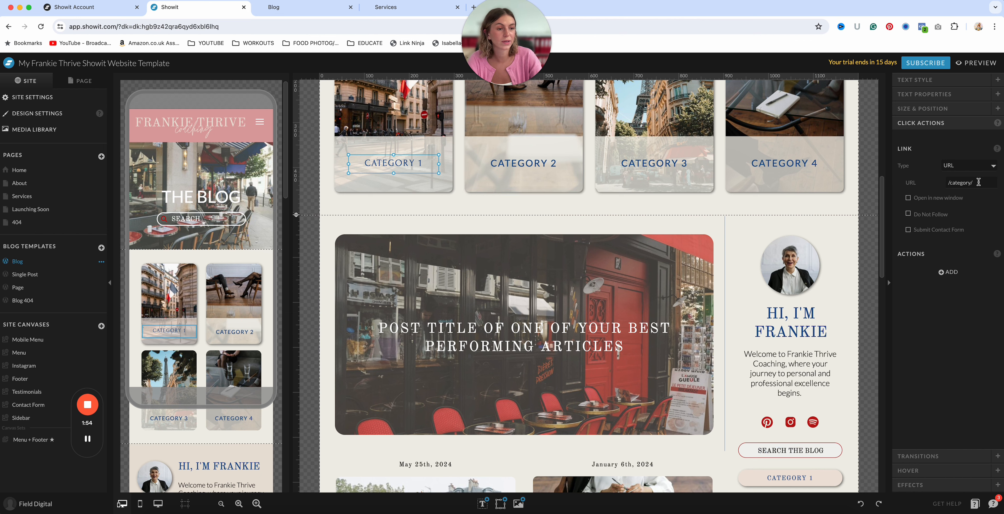
pyautogui.click(969, 183)
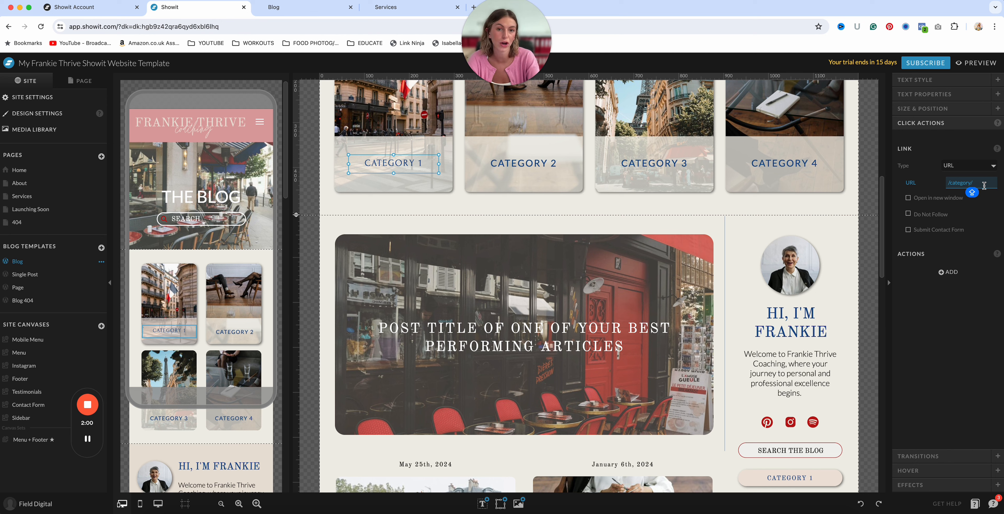
# Step: Switch to the blog preview tab and look through the featured post, post list and sidebar categories
pyautogui.click(295, 14)
pyautogui.scroll(-10, 540, 259)
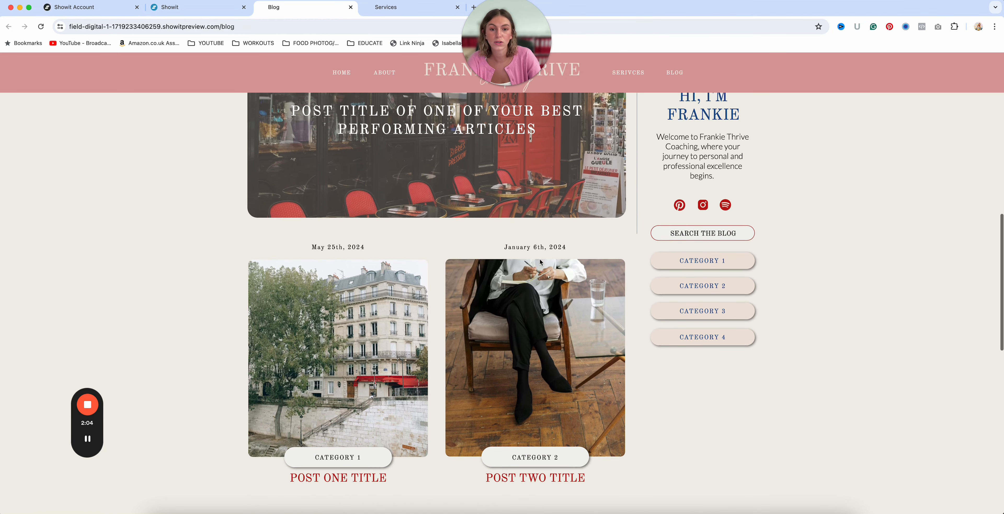
pyautogui.scroll(-1, 540, 262)
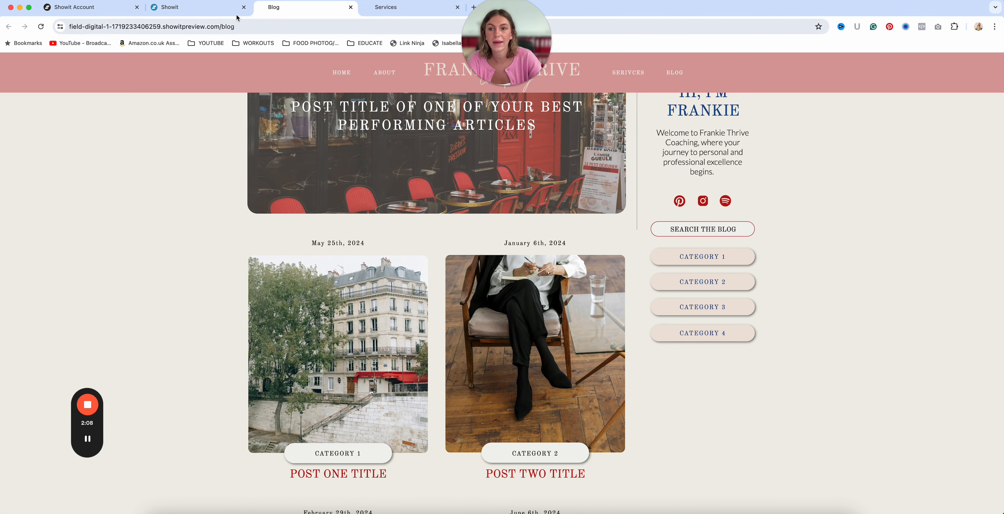
# Step: Return to the Showit editor tab and open the Blog page's Sidebar site canvas for editing
pyautogui.click(218, 8)
pyautogui.scroll(-2, 821, 351)
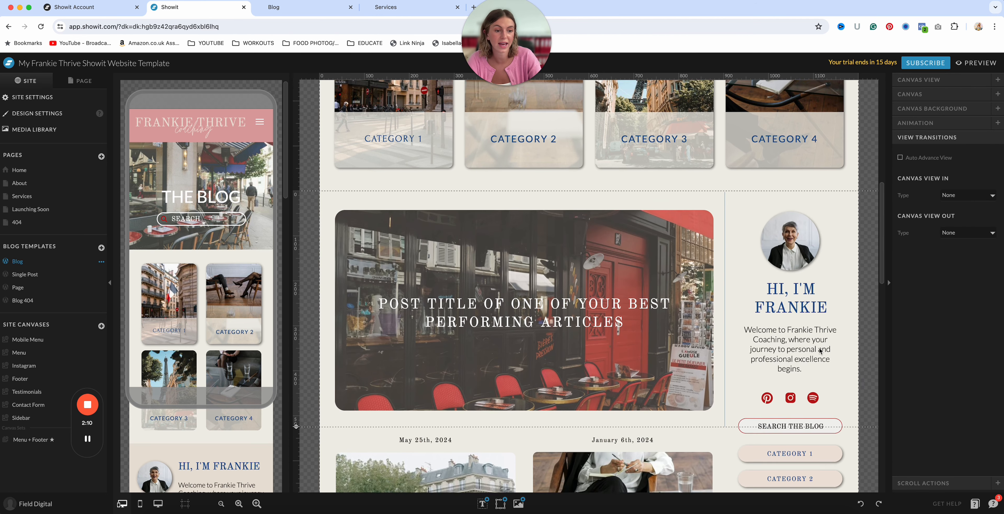
pyautogui.scroll(-10, 820, 351)
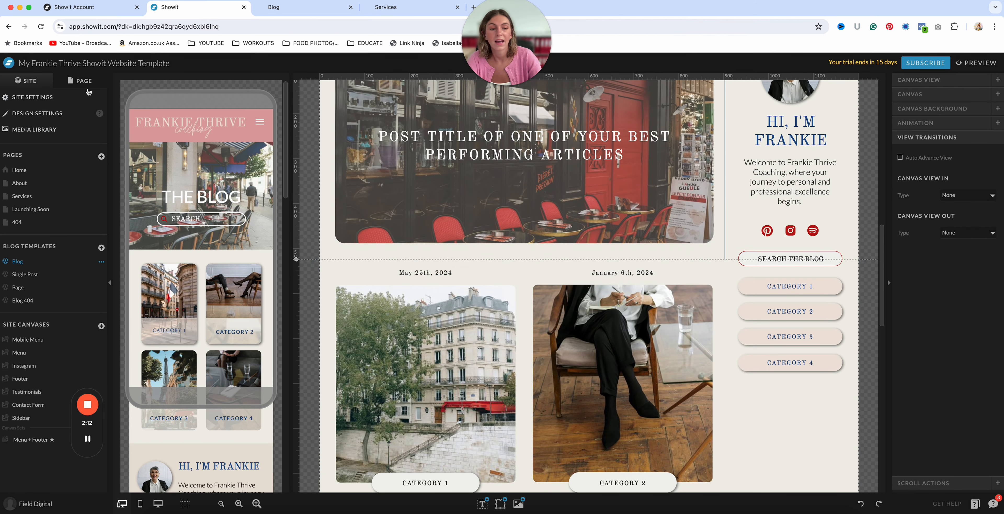
pyautogui.click(83, 83)
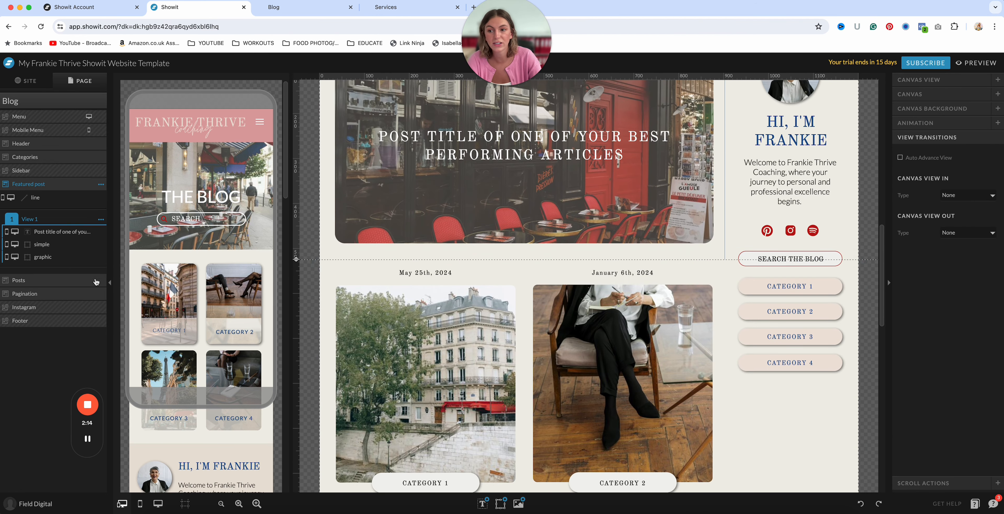
pyautogui.click(733, 183)
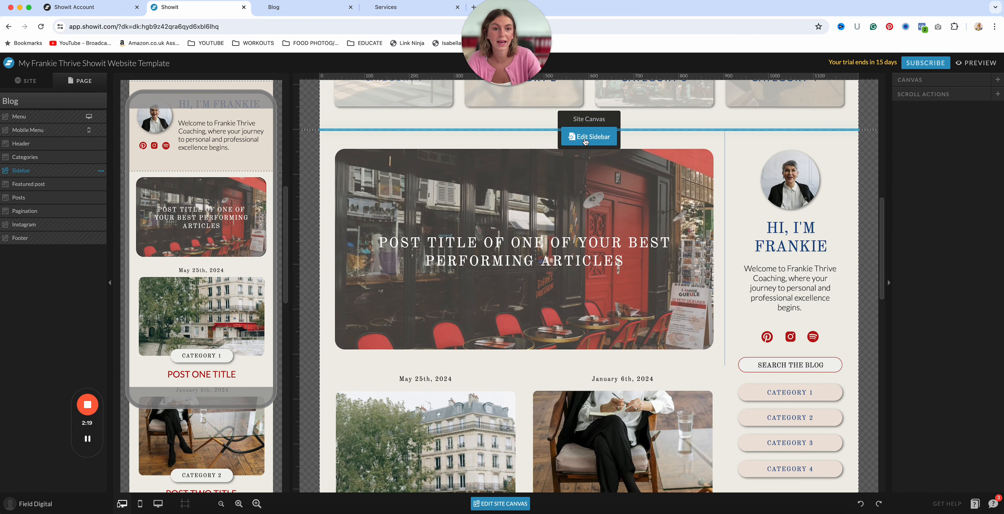
pyautogui.click(589, 137)
# Step: Replace the sidebar's welcome paragraph with "ANYTHING YOU WANT IT TO SAY HERE...." and go back to the Blog page
pyautogui.click(819, 256)
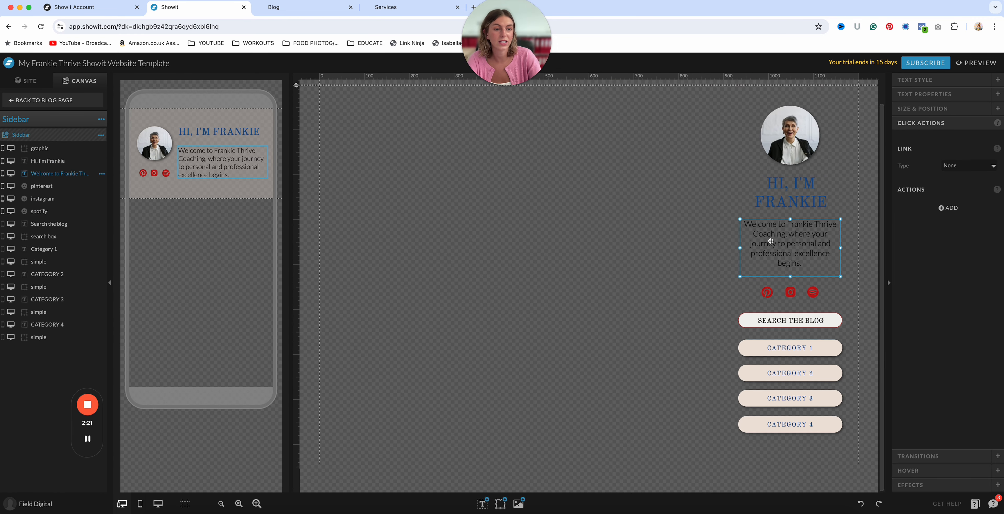
pyautogui.doubleClick(820, 256)
pyautogui.press('super+a')
pyautogui.write('ANYTHI')
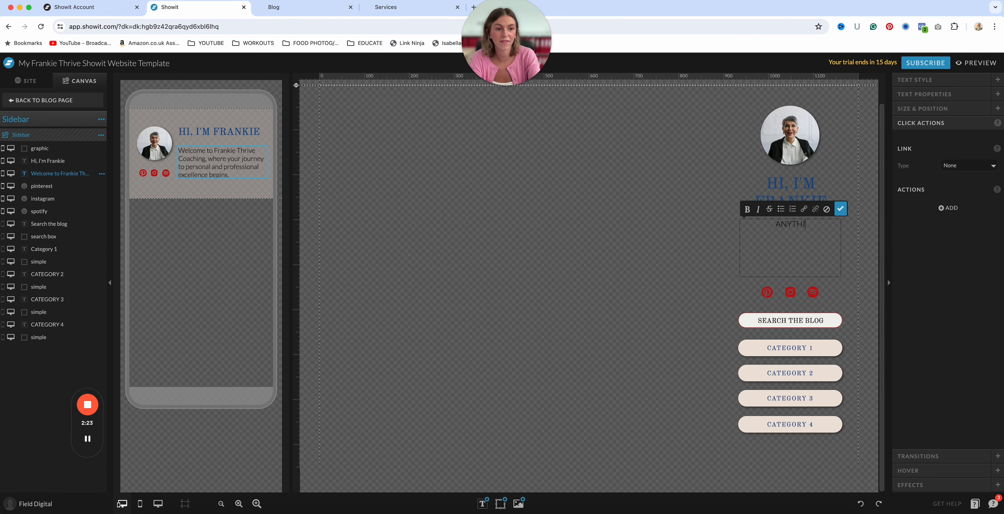
pyautogui.write('NG YOU WANT IT')
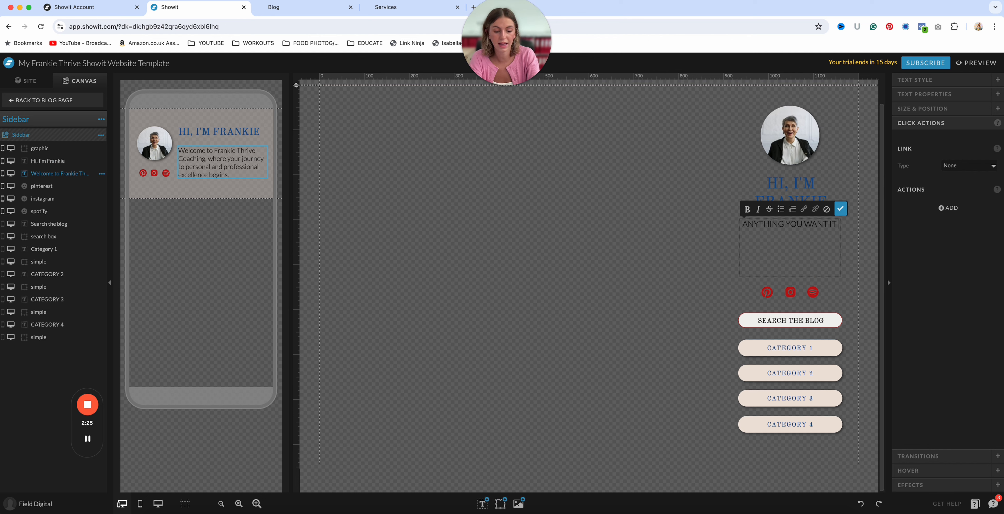
pyautogui.write(' TO SAY HERE....')
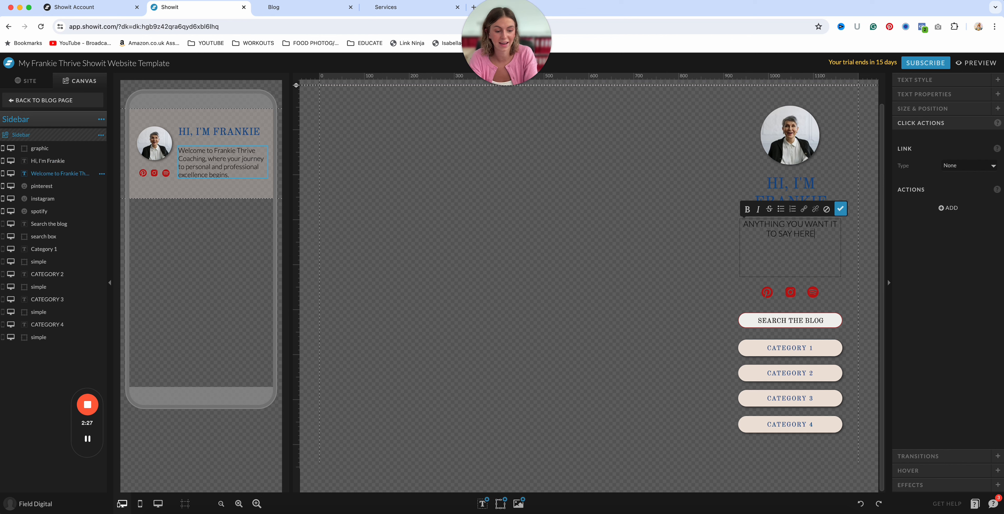
pyautogui.click(840, 208)
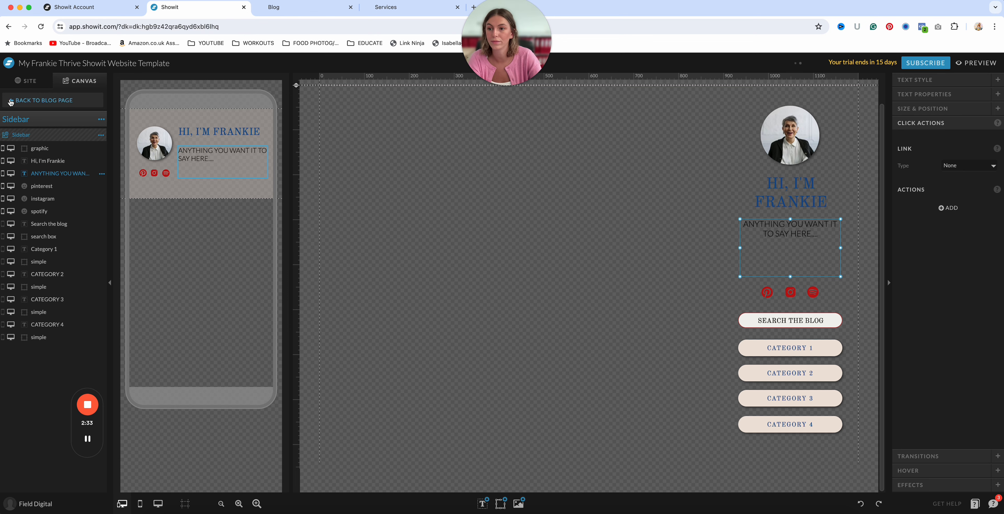
pyautogui.click(11, 102)
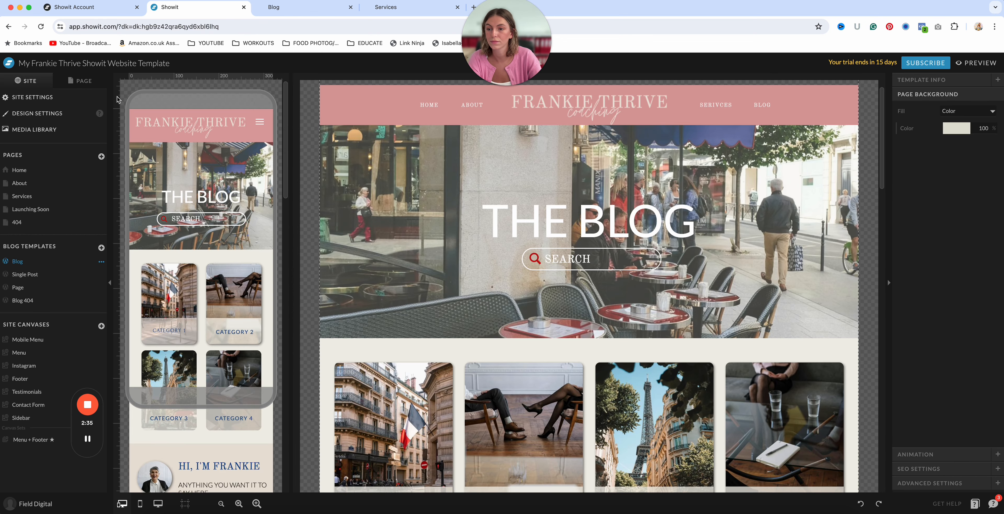
# Step: Look at the site info in the site settings, including the site name and URLs, and close the settings
pyautogui.moveTo(237, 122)
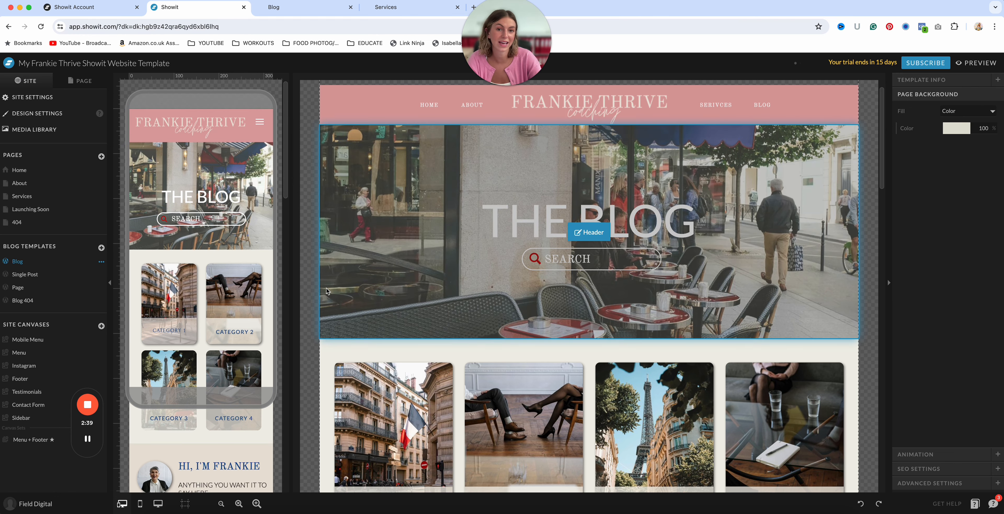
pyautogui.click(33, 97)
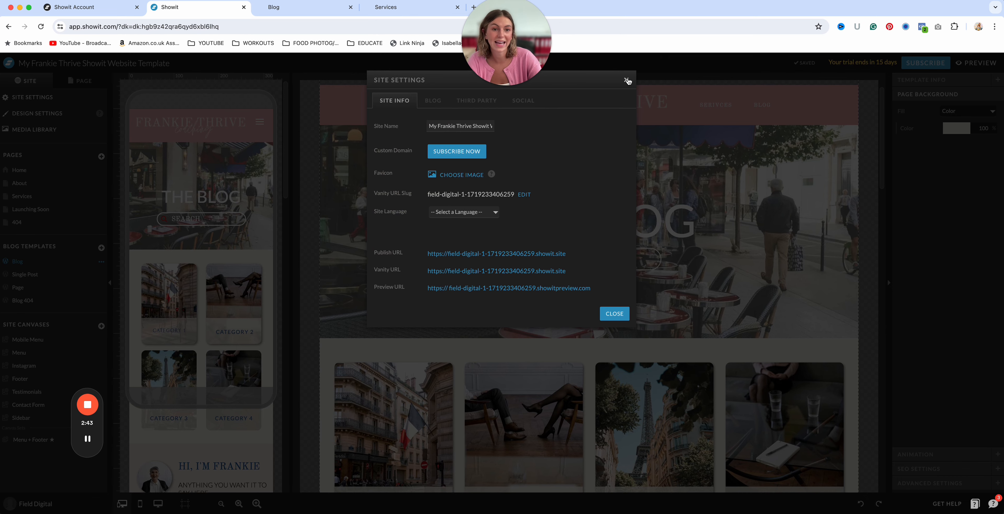
pyautogui.click(627, 80)
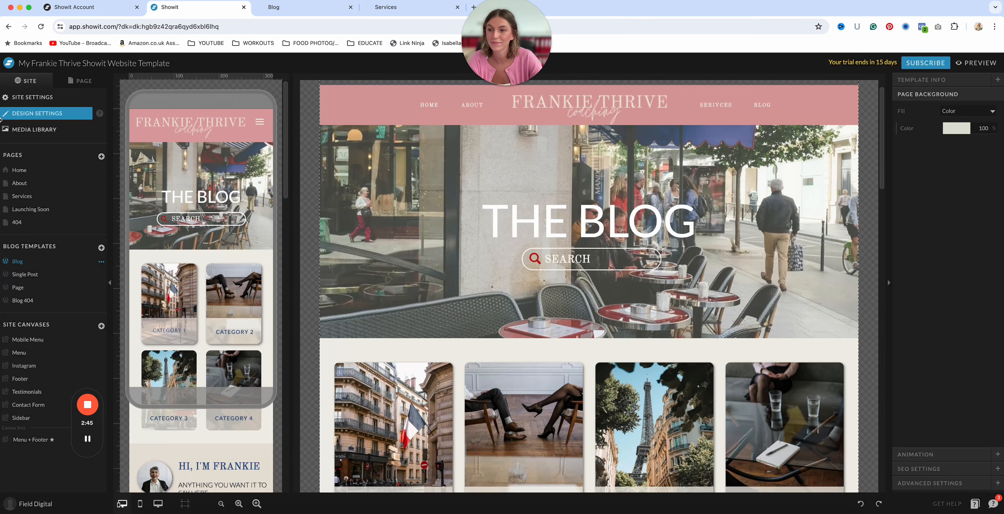